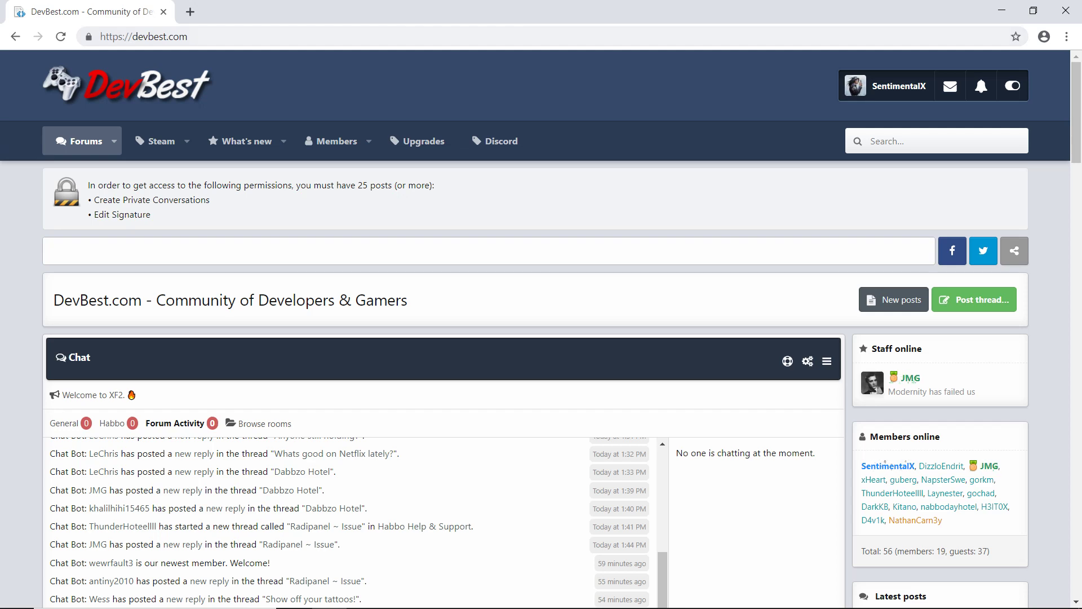
Step: Browse the DevBest Habbo Hotel forum into its Retros and Tutorials subforums
scroll(541, 327, "down", 15)
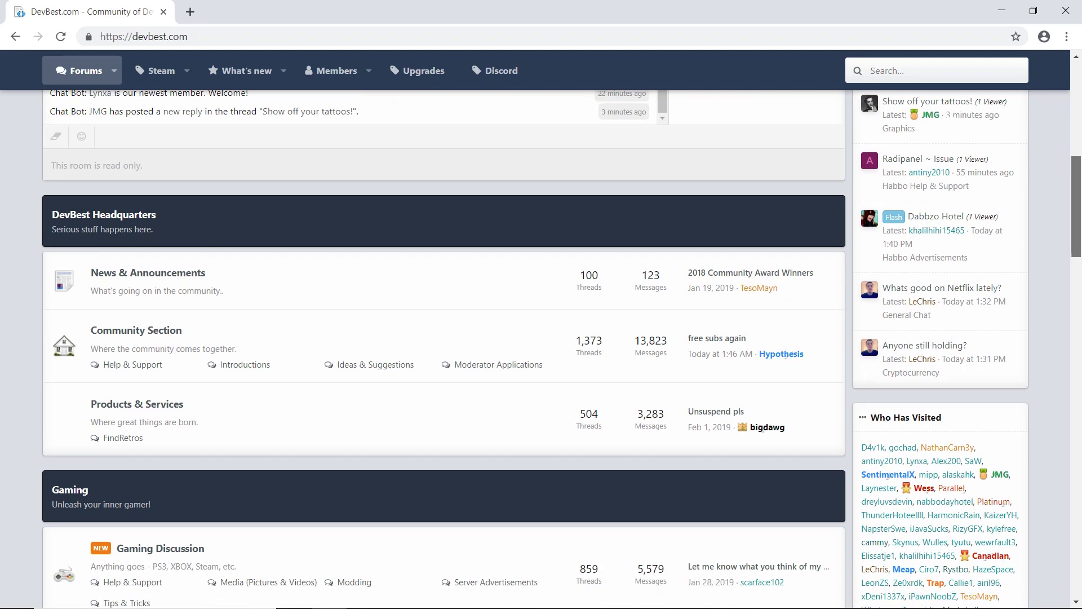
scroll(146, 370, "down", 3)
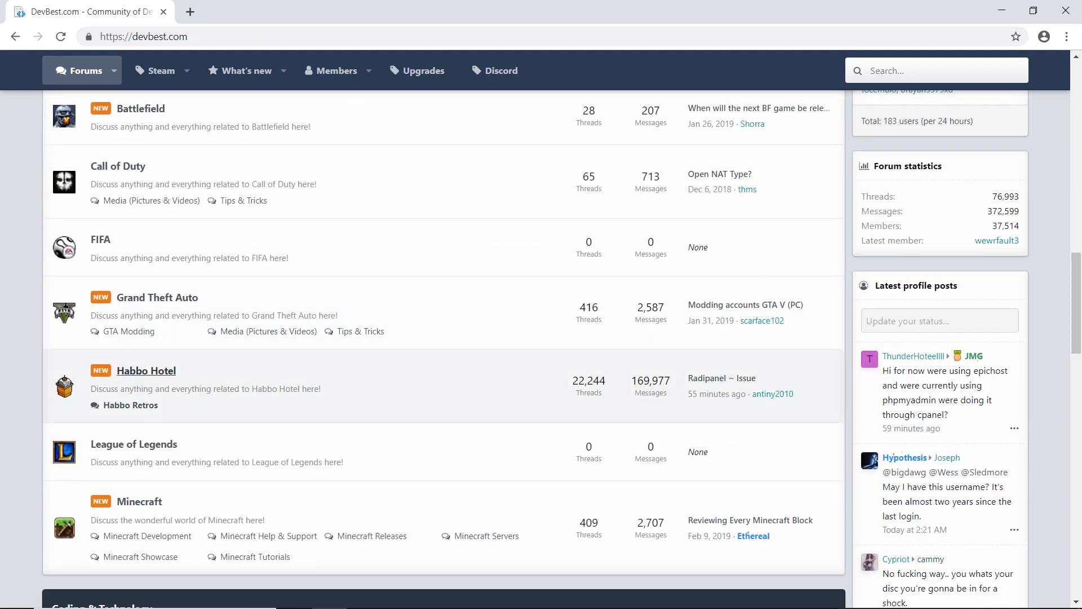
left_click(147, 370)
scroll(541, 350, "down", 2)
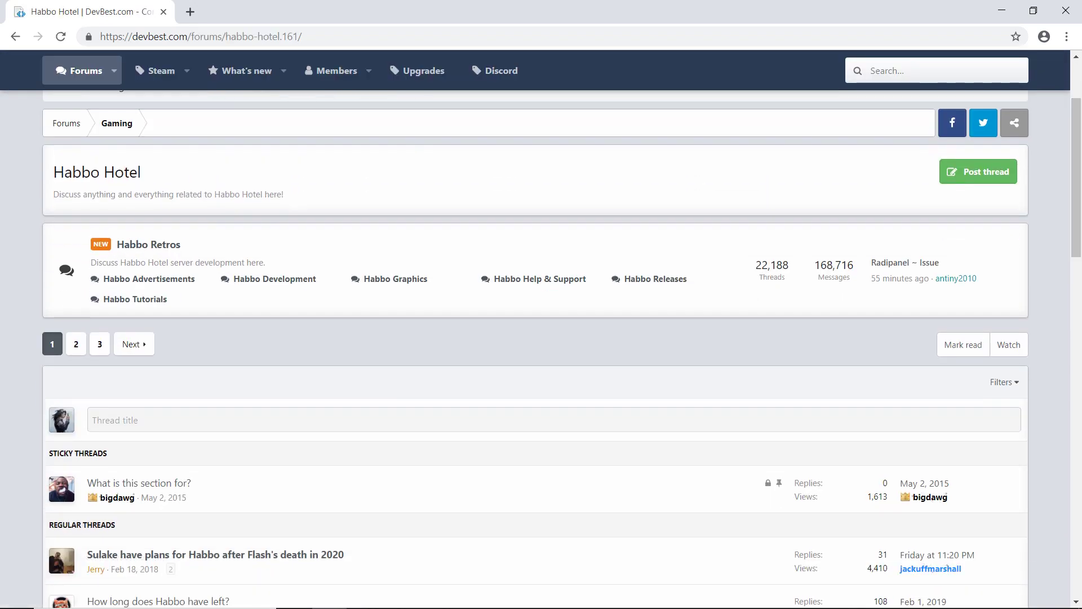
left_click(148, 244)
scroll(149, 245, "down", 6)
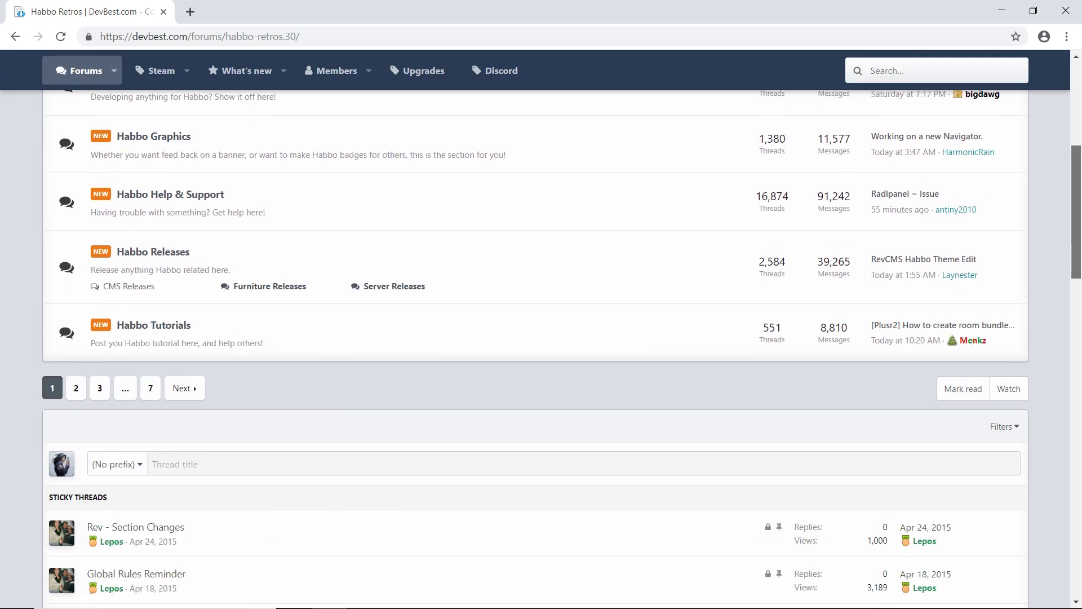
left_click(154, 326)
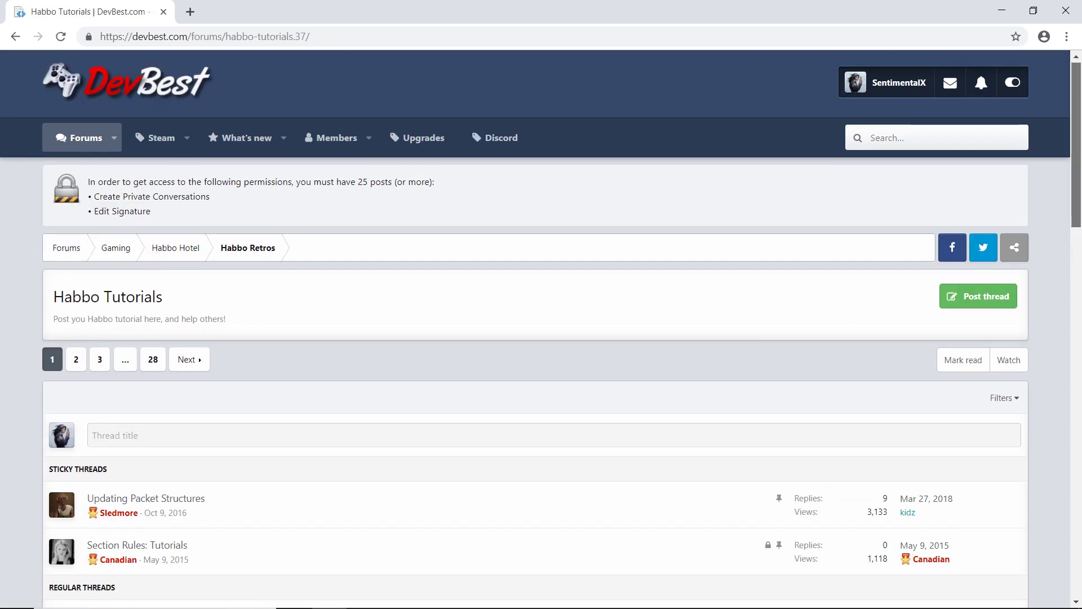
scroll(153, 325, "down", 5)
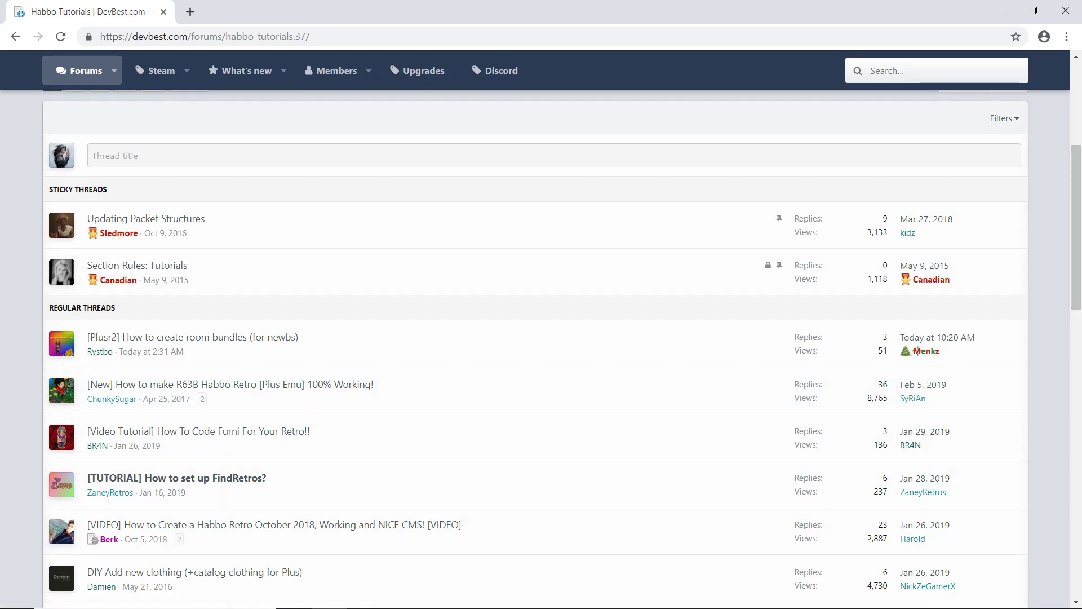
scroll(542, 327, "up", 4)
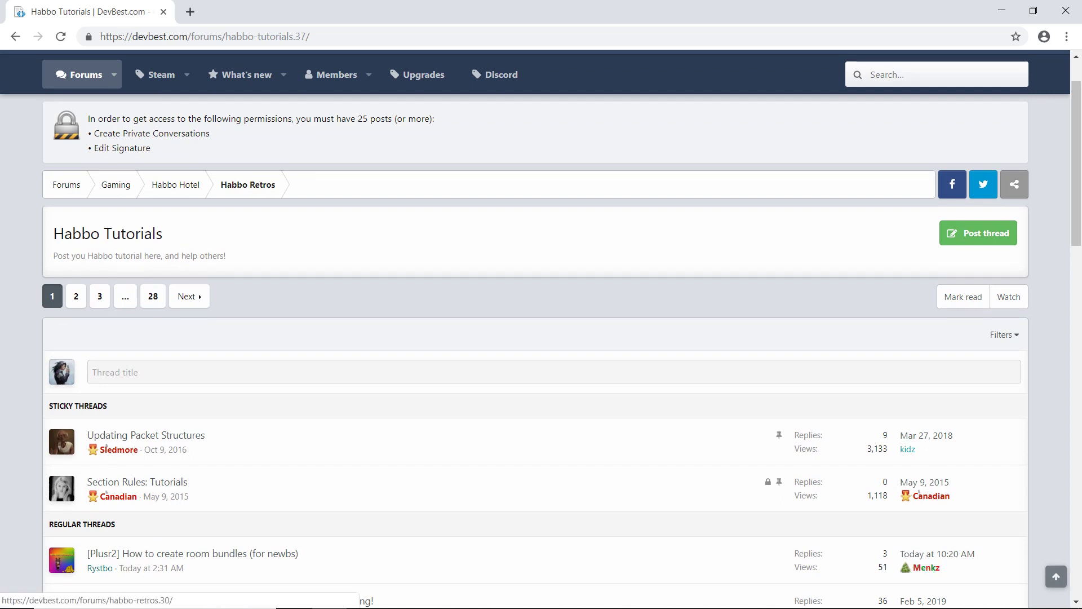
left_click(248, 184)
Step: Look through Habbo Help & Support, then return to the DevBest forum home page
left_click(170, 545)
scroll(170, 545, "down", 7)
scroll(541, 350, "down", 1)
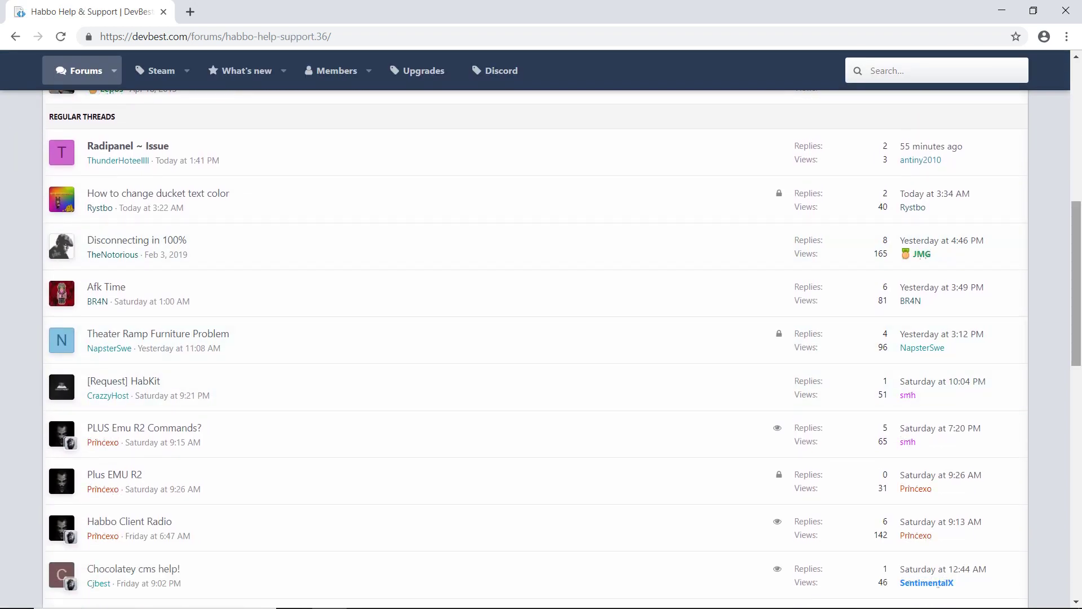
scroll(541, 350, "down", 4)
scroll(542, 350, "up", 4)
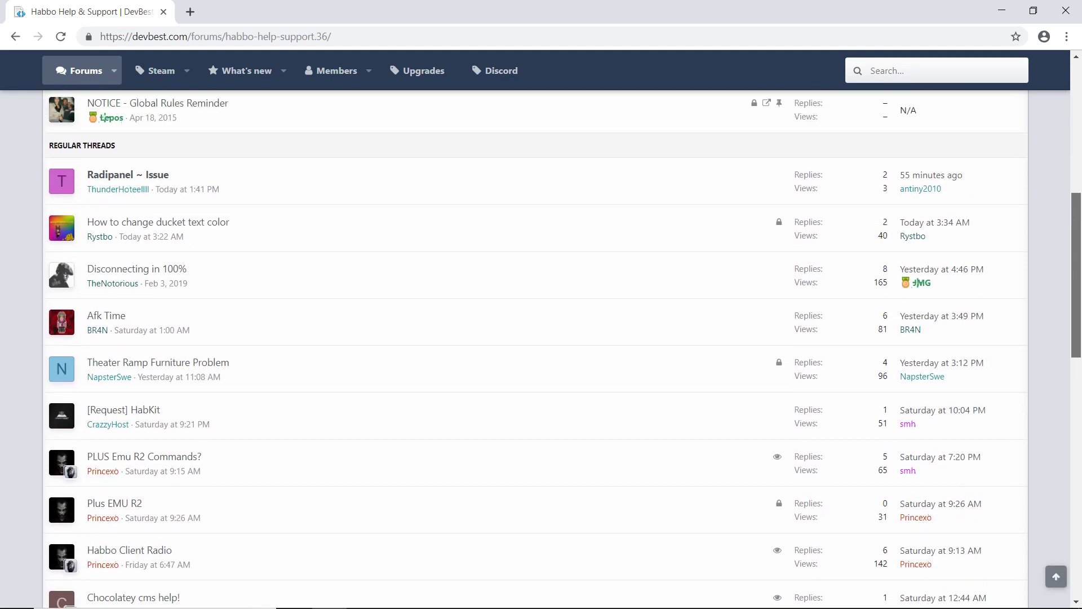
scroll(541, 350, "up", 5)
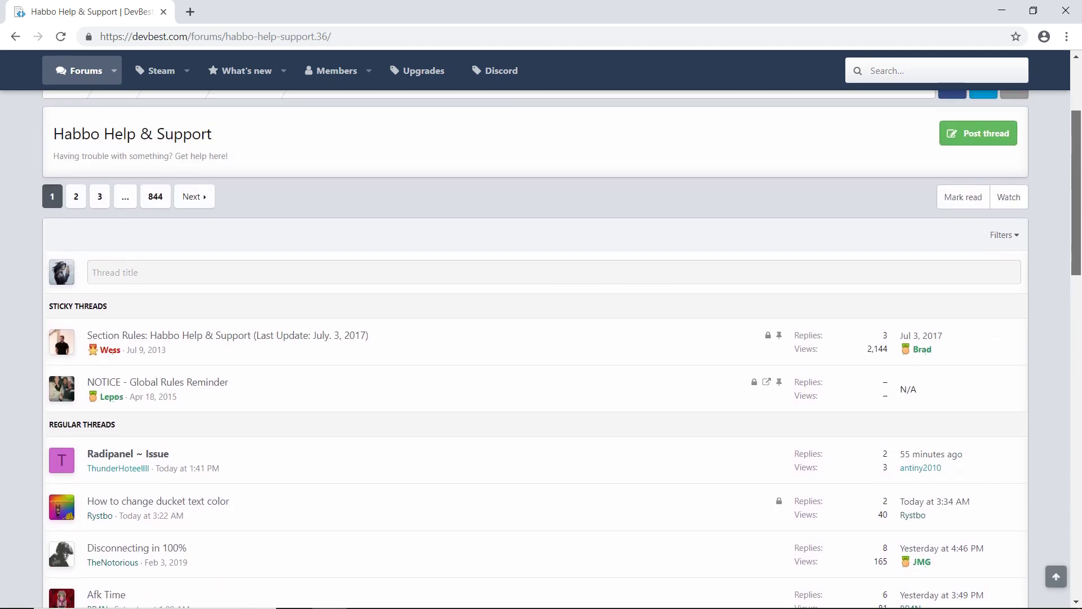
scroll(104, 562, "up", 1)
scroll(103, 562, "up", 2)
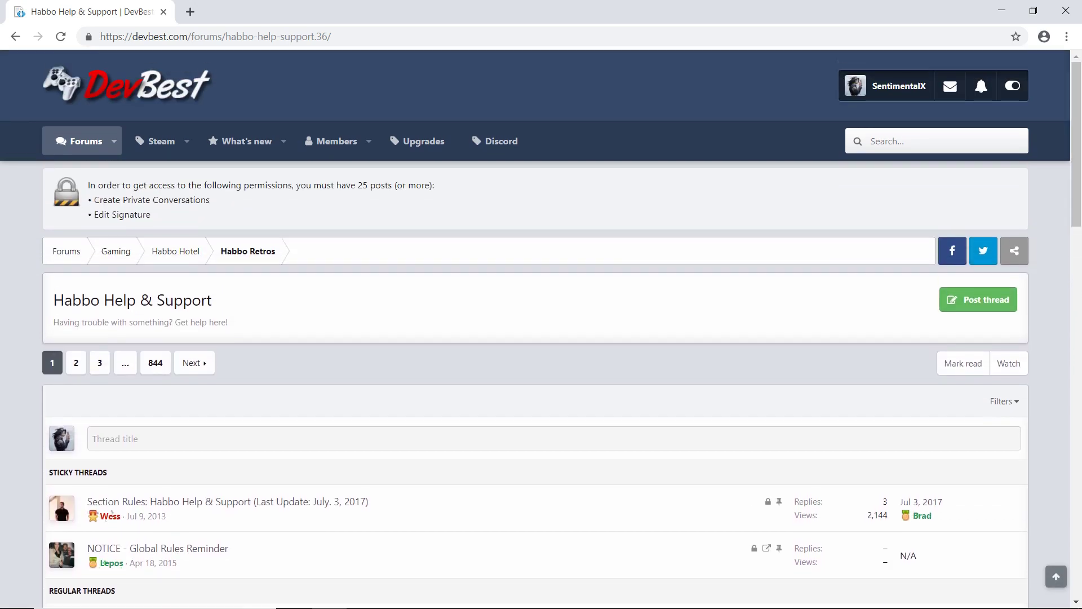
left_click(127, 85)
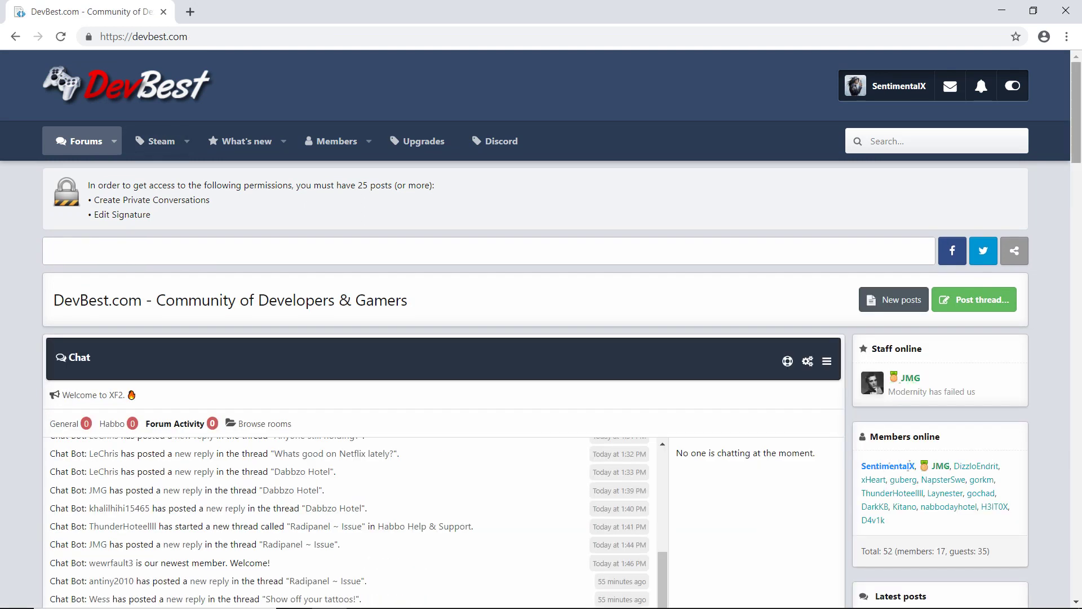
Step: In Downloads, go over BrainCMS, client build, PlusEMU, XAMPP, Notepad++ and Navicat patch items
key("alt+Tab")
key("alt+Tab")
key("alt+Tab")
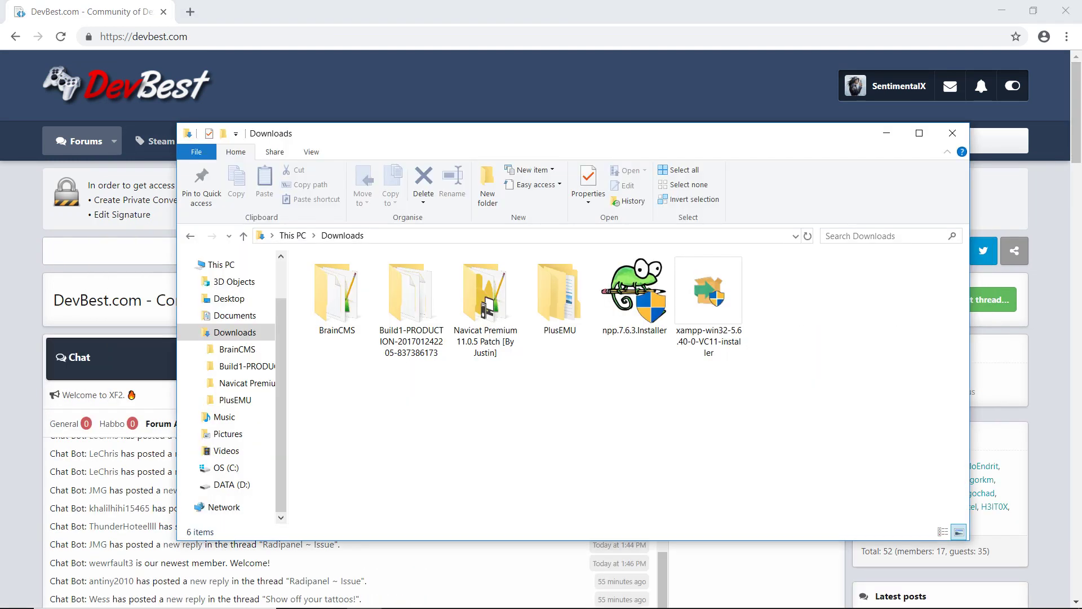
left_click(336, 296)
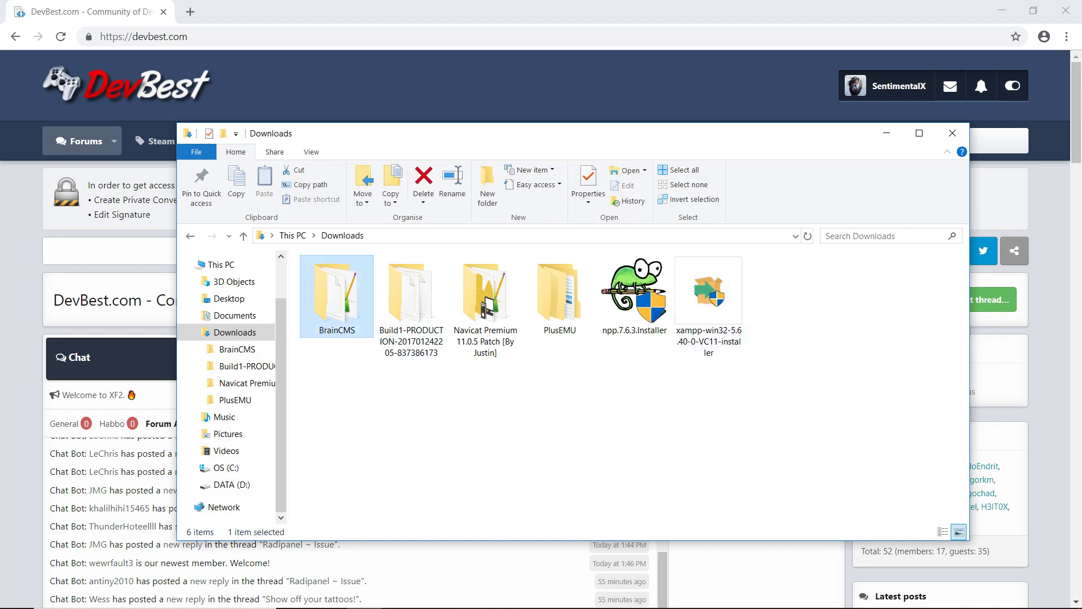
left_click(411, 296)
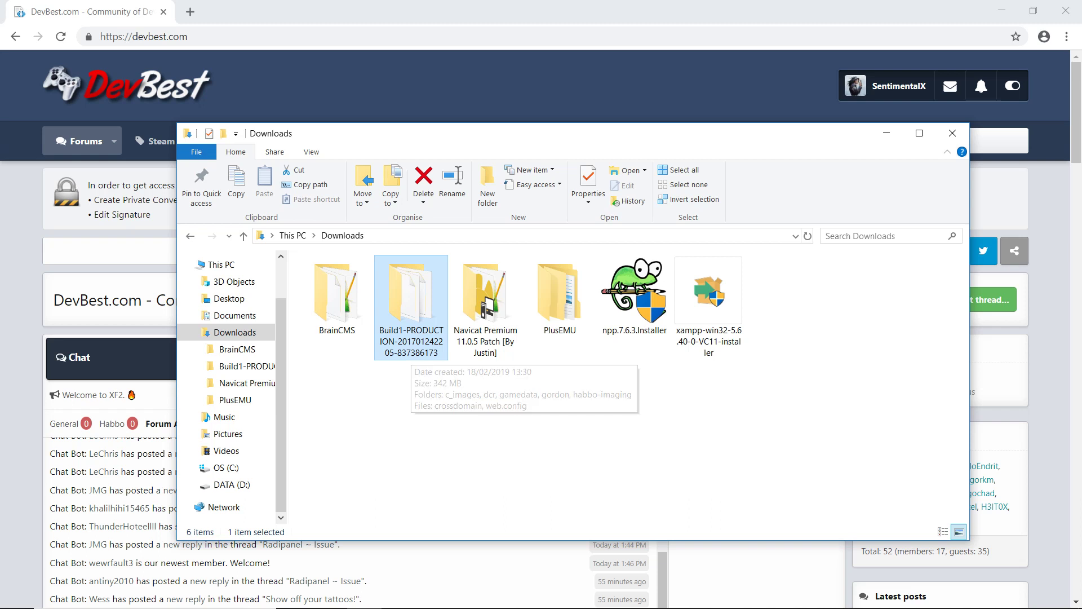
left_click(559, 296)
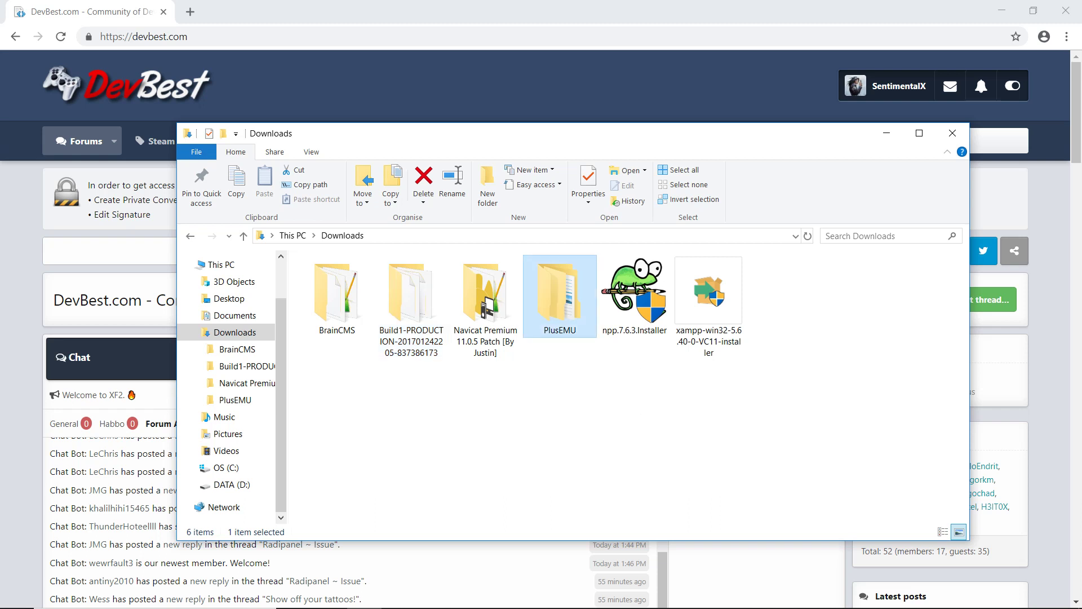
left_click(708, 299)
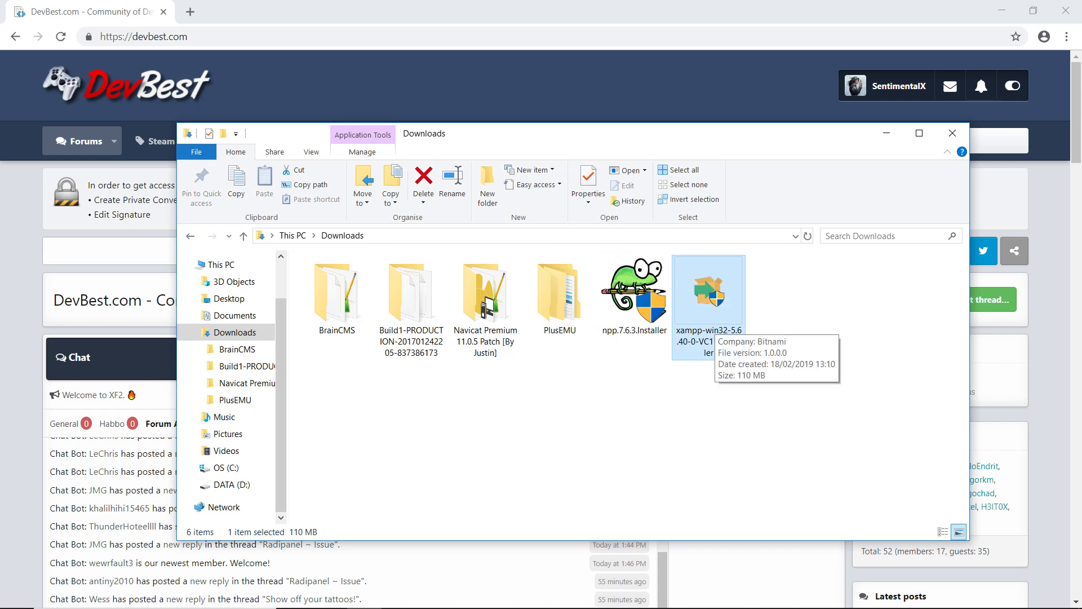
left_click(634, 293)
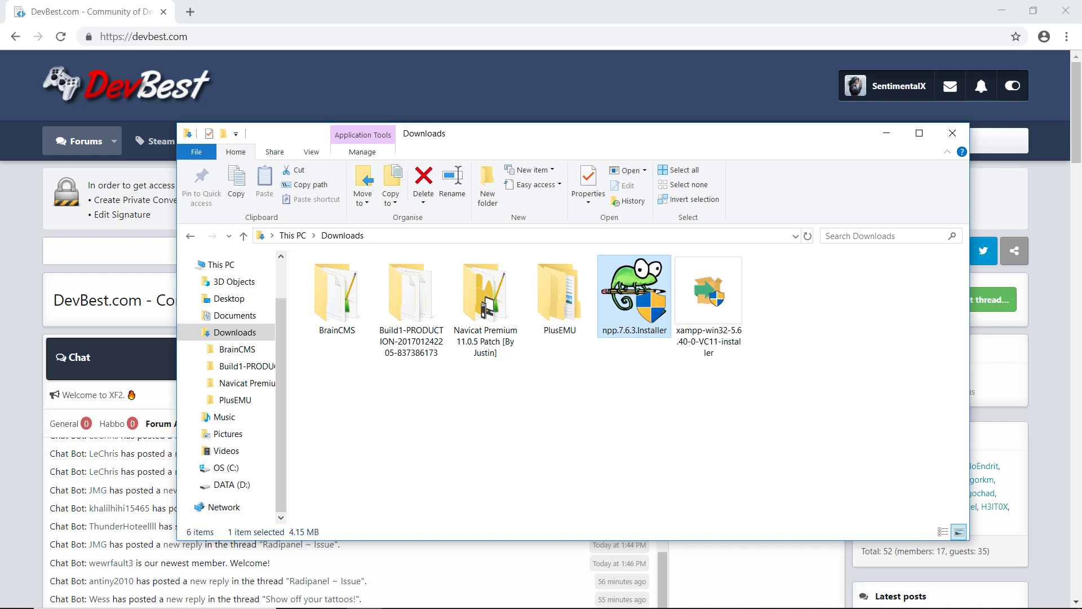
left_click(485, 307)
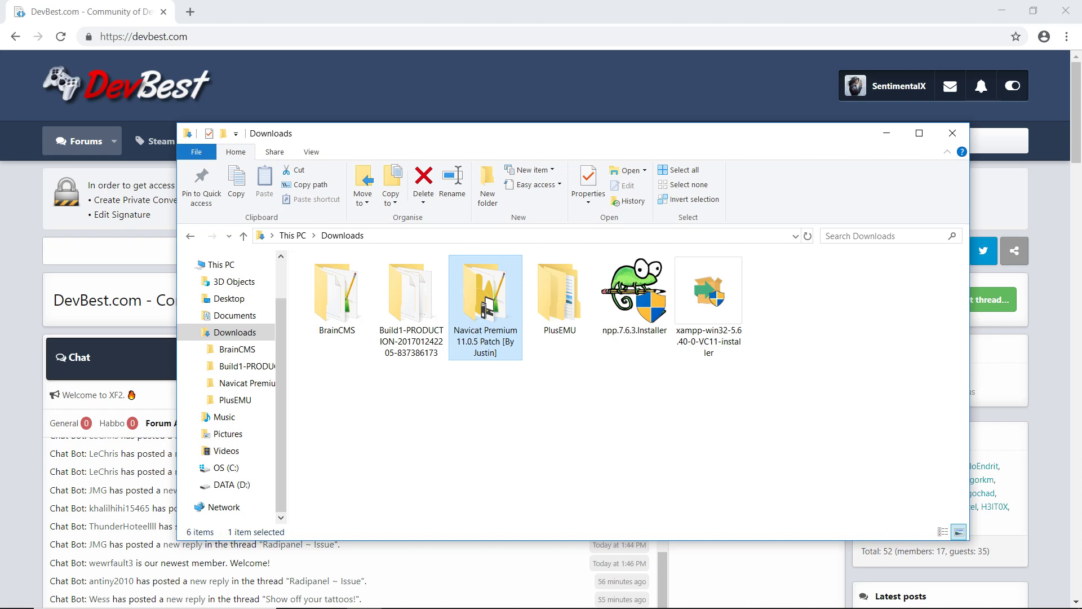
Step: Run the Navicat Premium 11.0.5 setup, accept the licence and keep the default folders
double_click(485, 296)
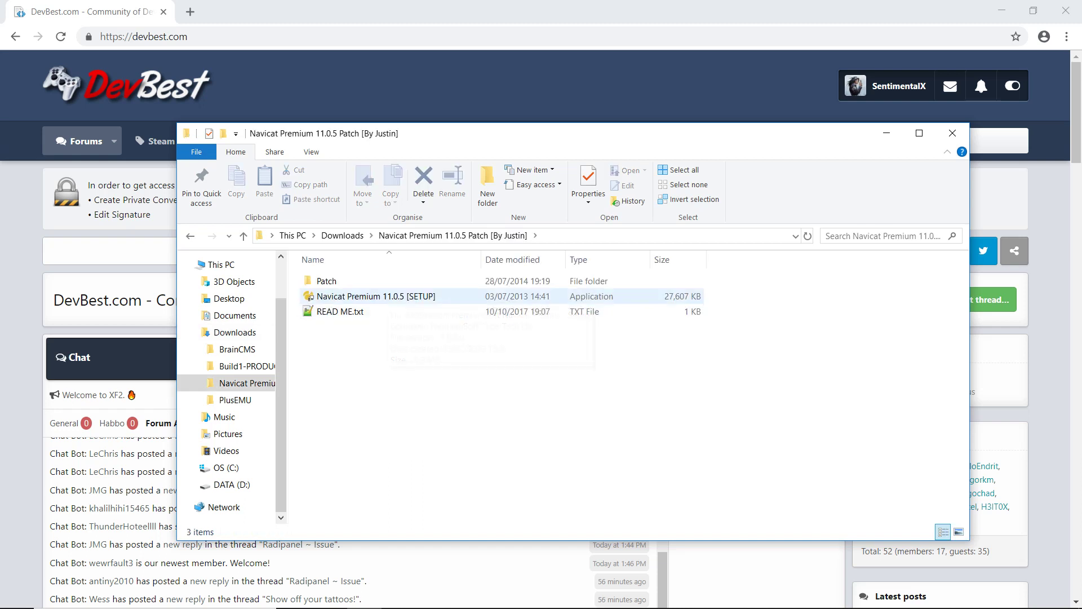
left_click(372, 296)
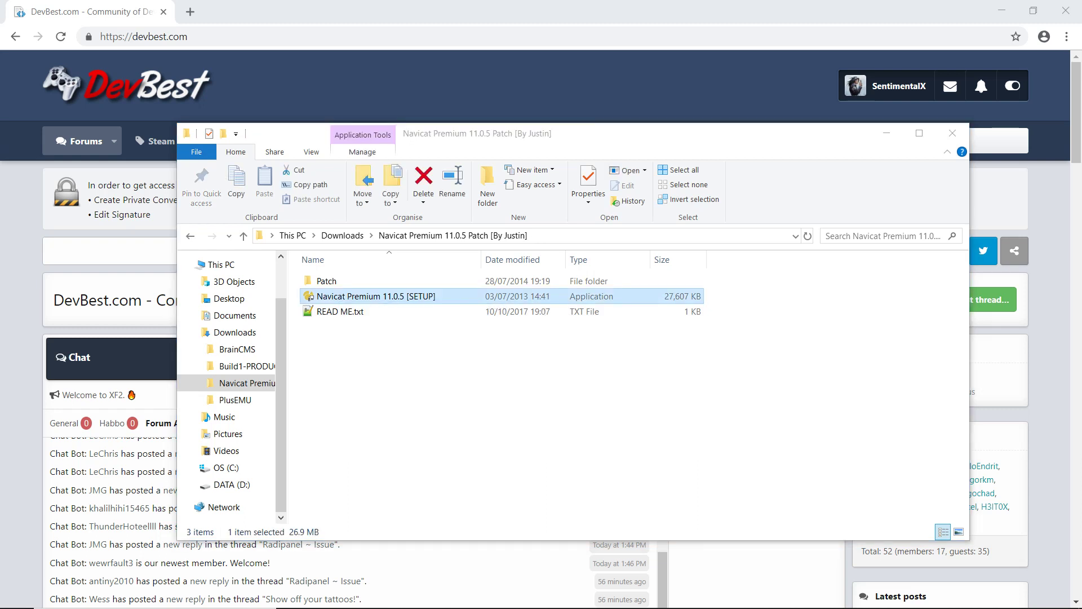
key("Return")
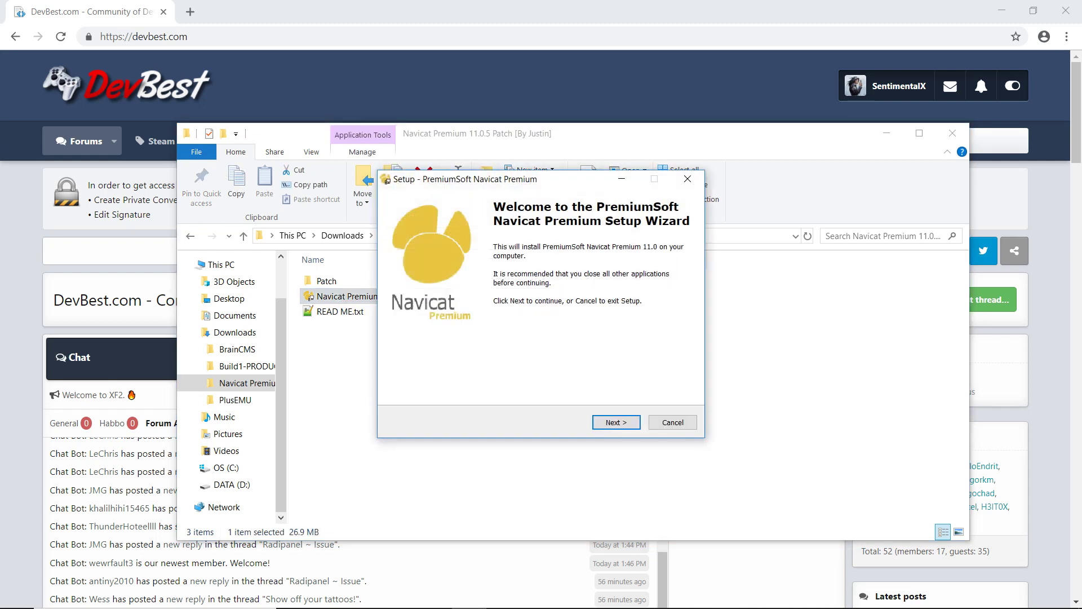
key("Return")
key("Up")
key("Return")
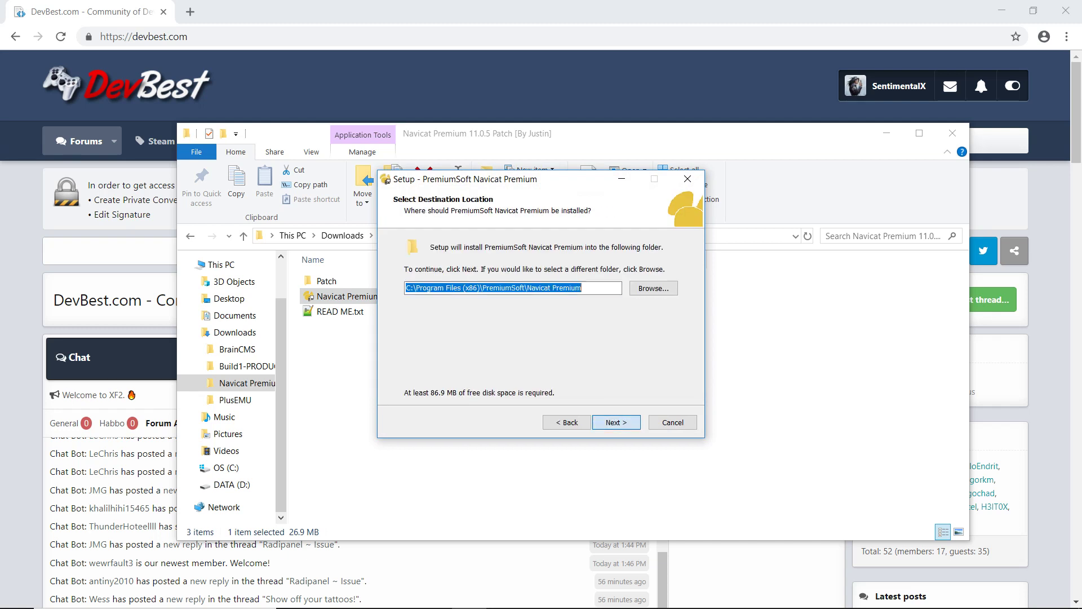
key("Return")
key("Return")
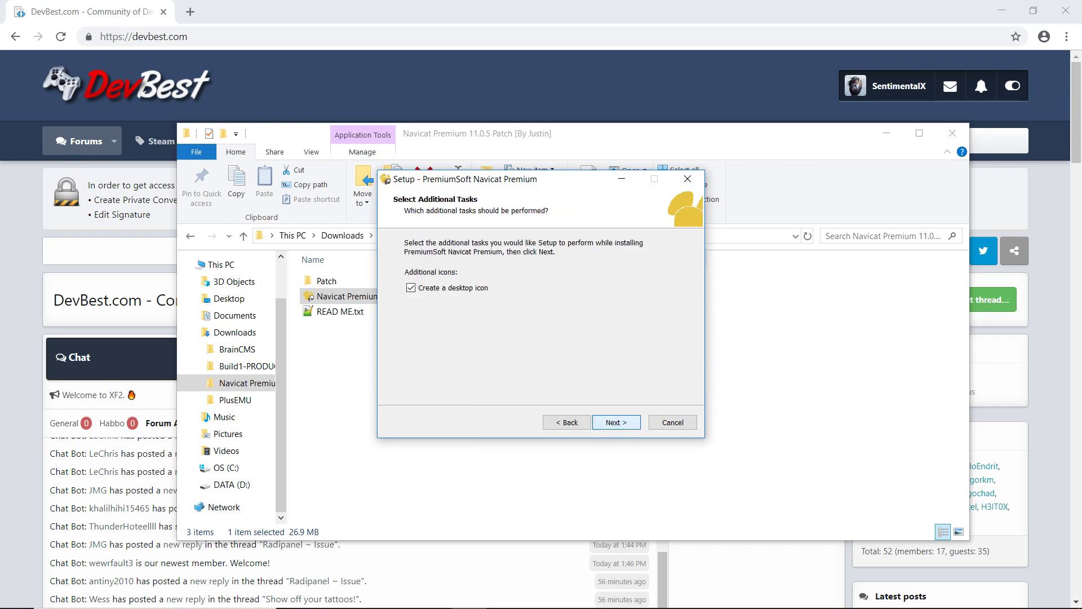
key("Return")
key("Return")
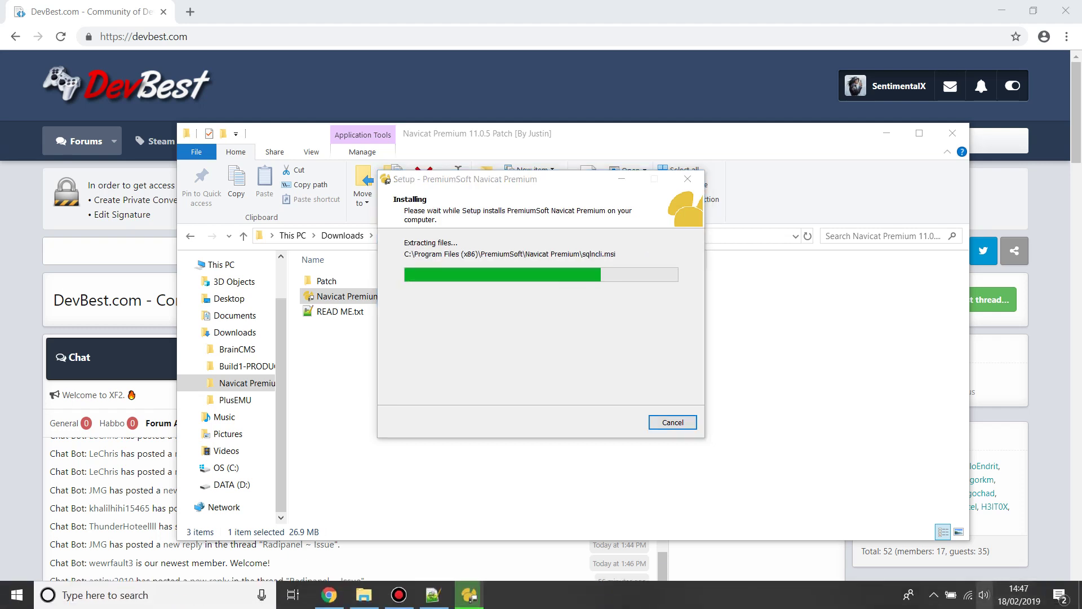
Step: Finish the Navicat setup wizard and go into the Patch folder
key("XF86AudioLowerVolume")
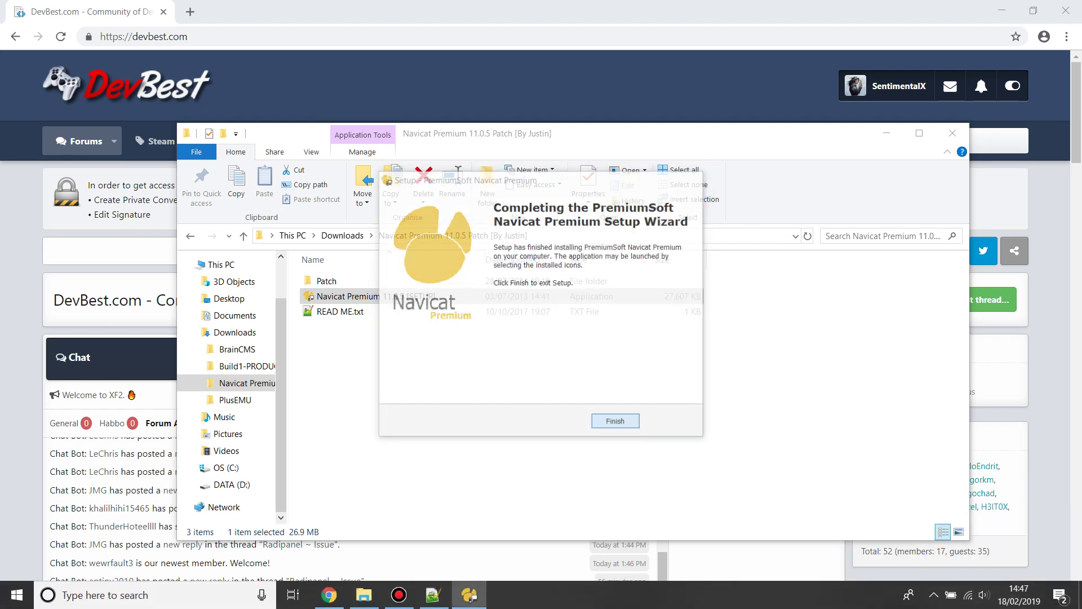
key("Return")
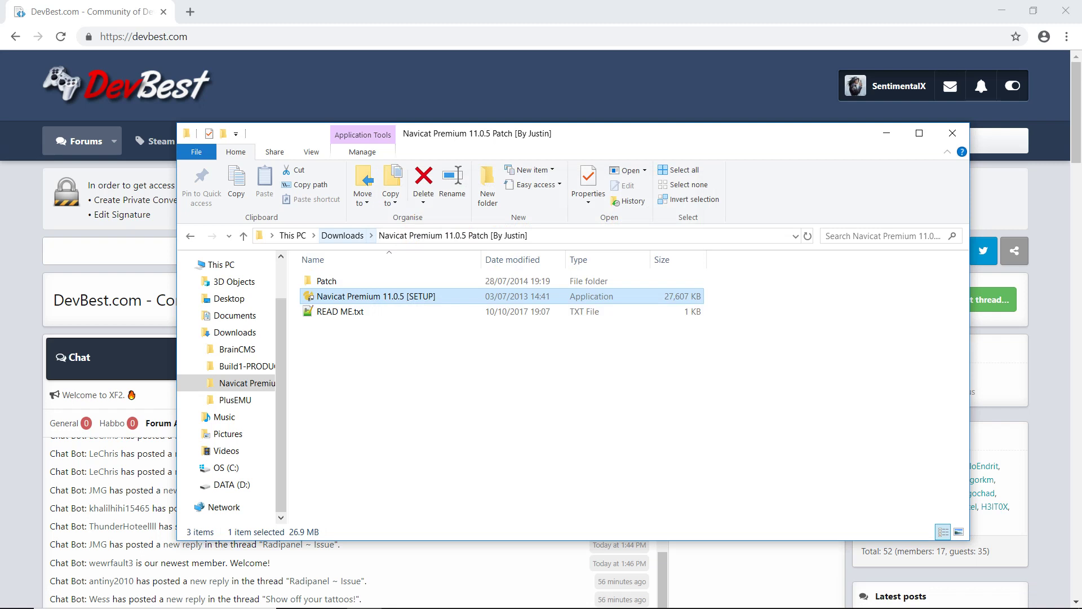
key("Up")
key("Return")
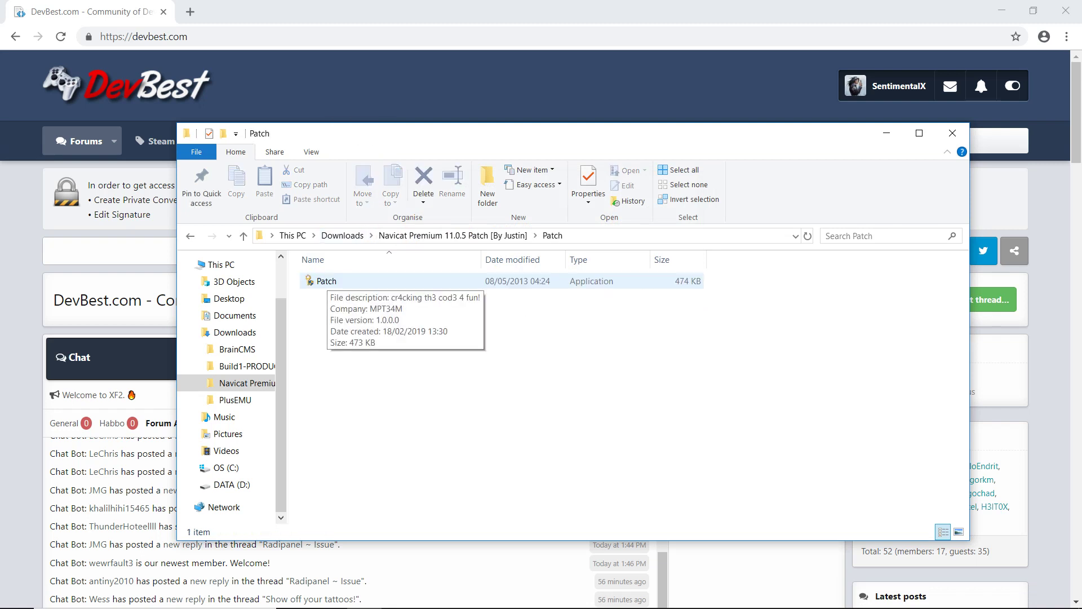
Step: Run Patch and set its date to 27 November 2099
left_click(327, 280)
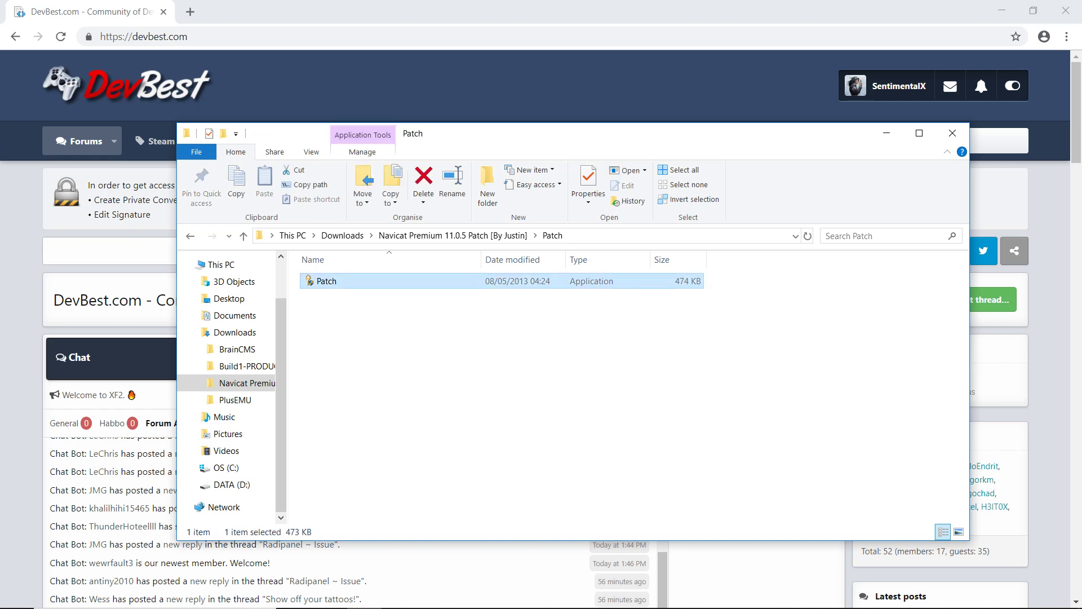
key("Return")
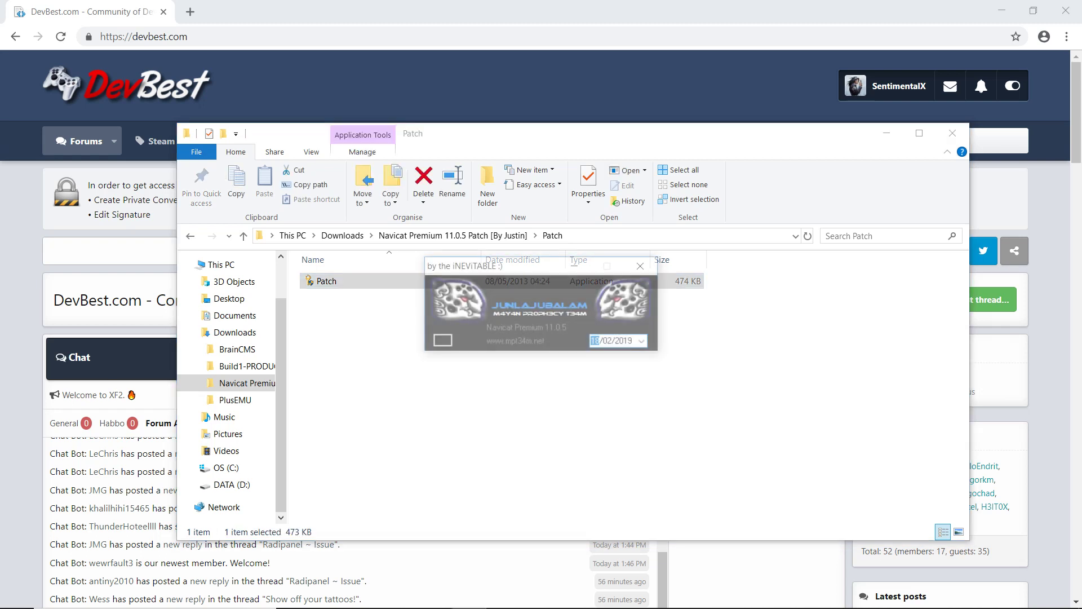
left_click(641, 341)
left_click(667, 360)
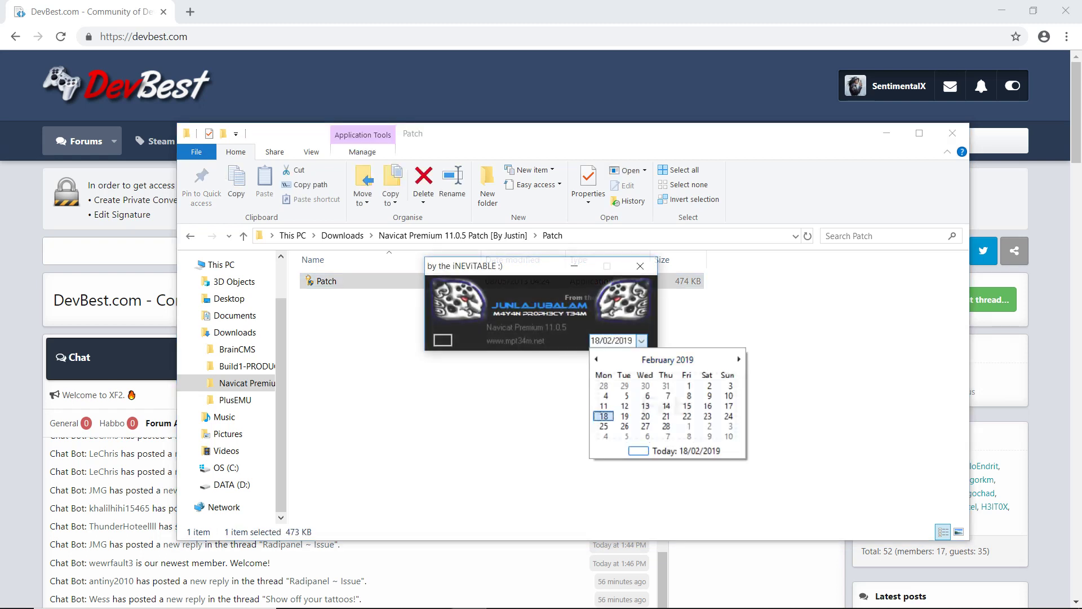
left_click(667, 360)
left_click(667, 360)
key("Down")
key("Down")
left_click(686, 432)
left_click(686, 431)
left_click(686, 431)
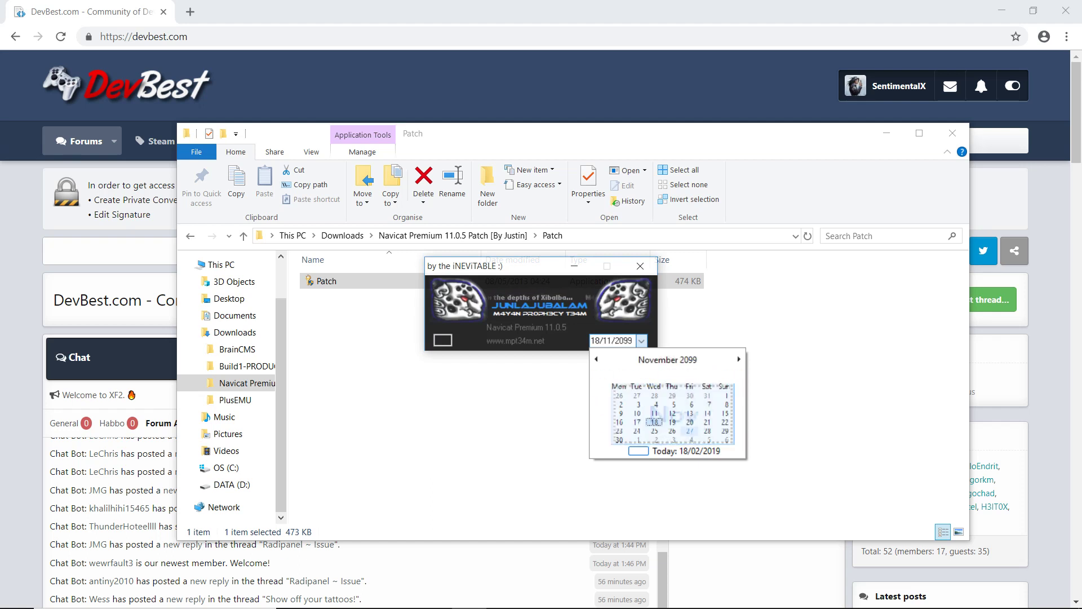
left_click(689, 429)
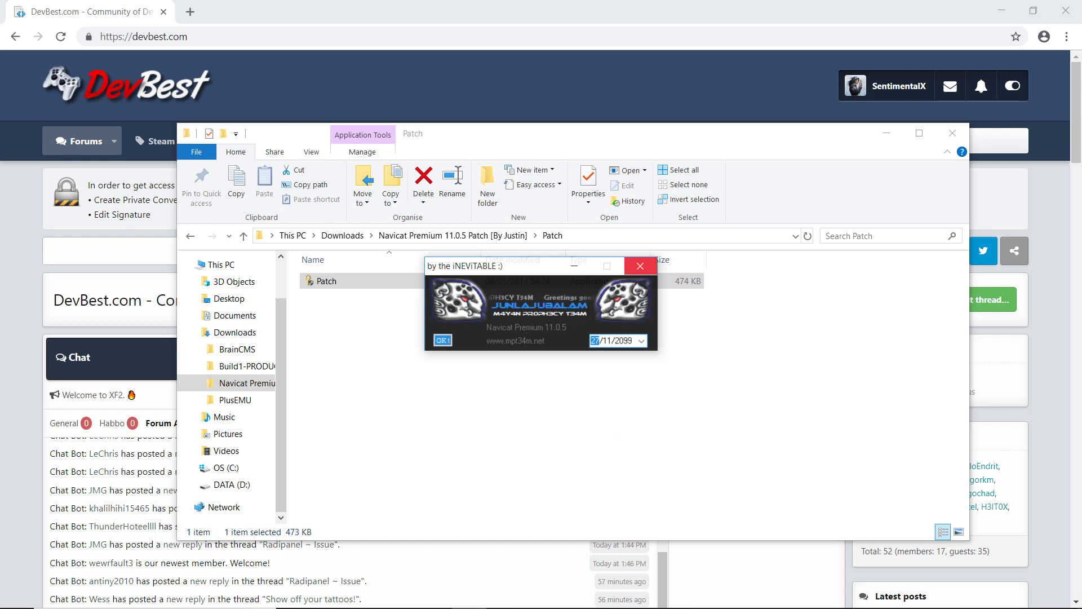
Step: Close the patch window and go back up to the Downloads folder
left_click(640, 265)
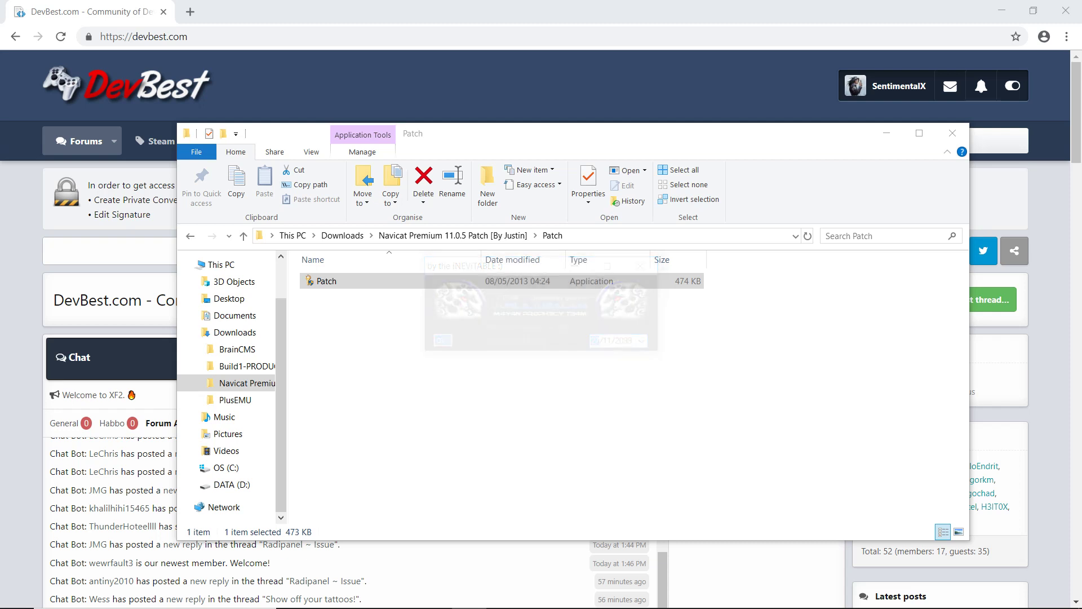
left_click(453, 235)
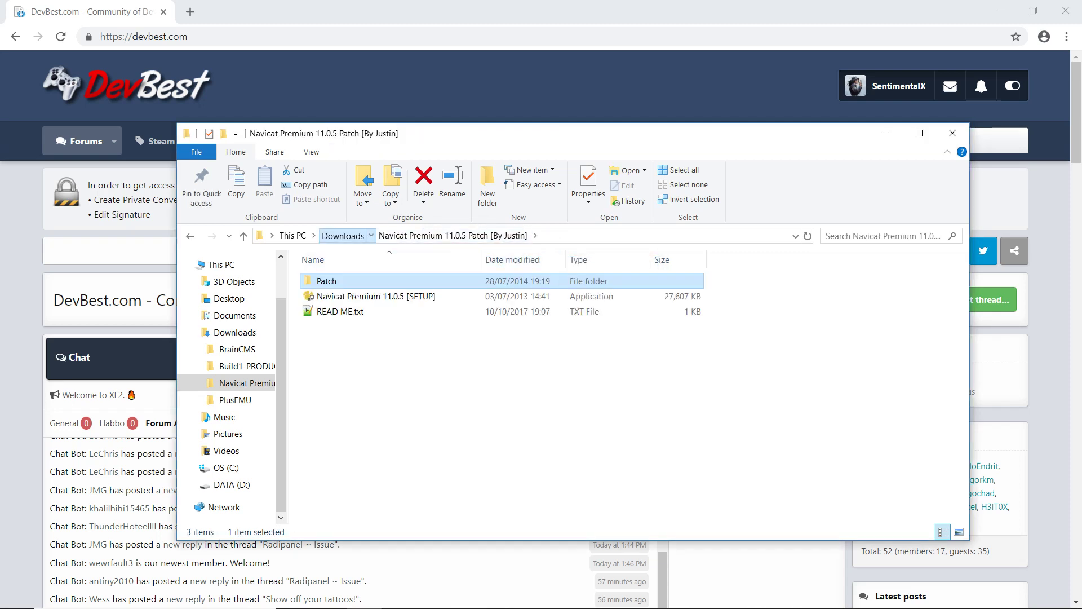
left_click(342, 235)
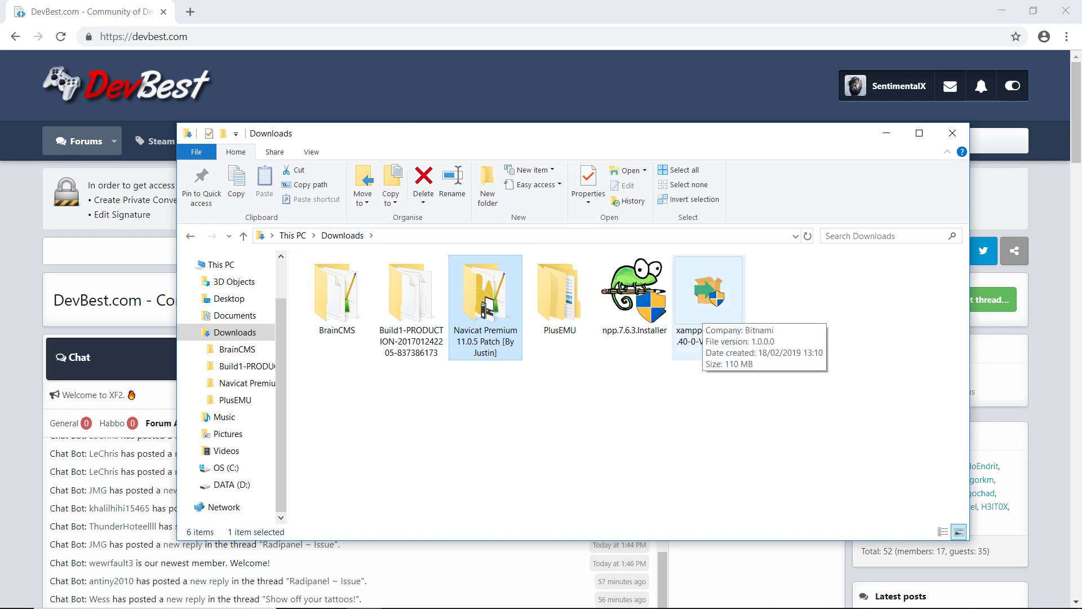
double_click(709, 299)
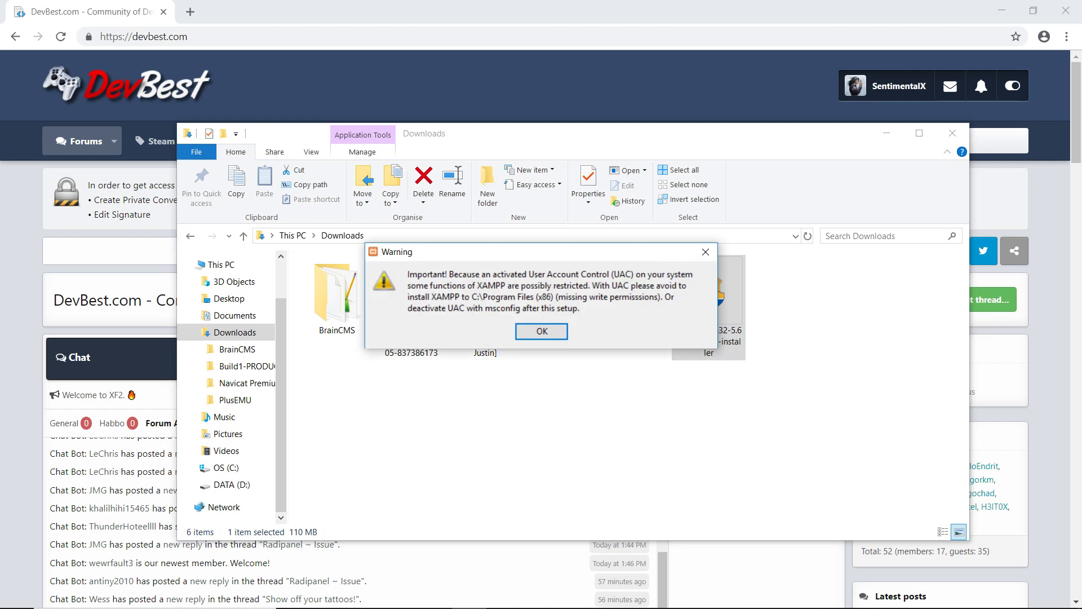
key("Return")
key("Return")
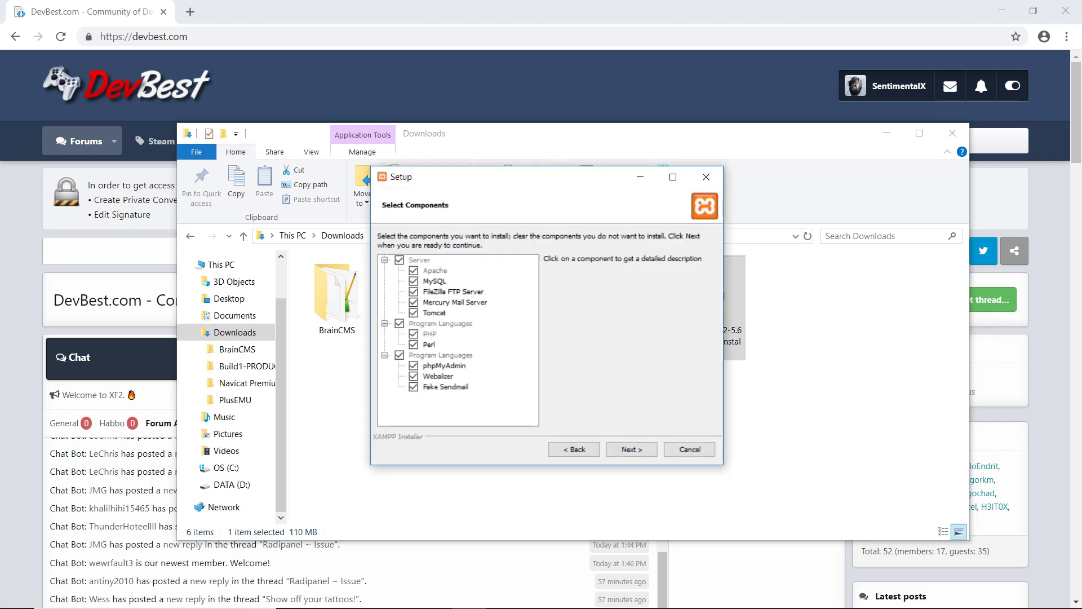
left_click(445, 387)
left_click(438, 376)
left_click(414, 366)
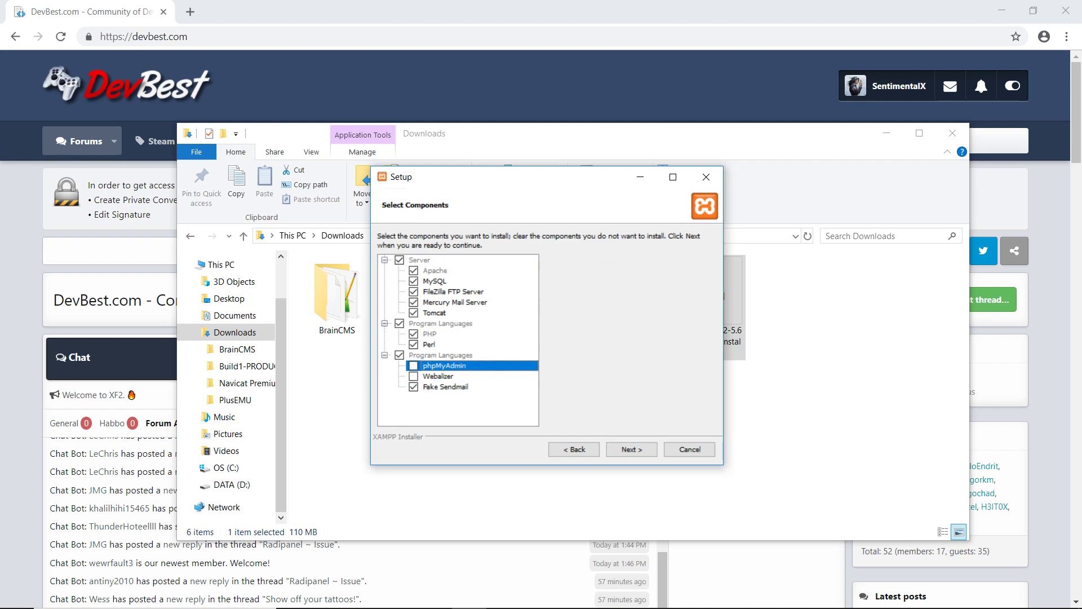
left_click(414, 387)
left_click(414, 344)
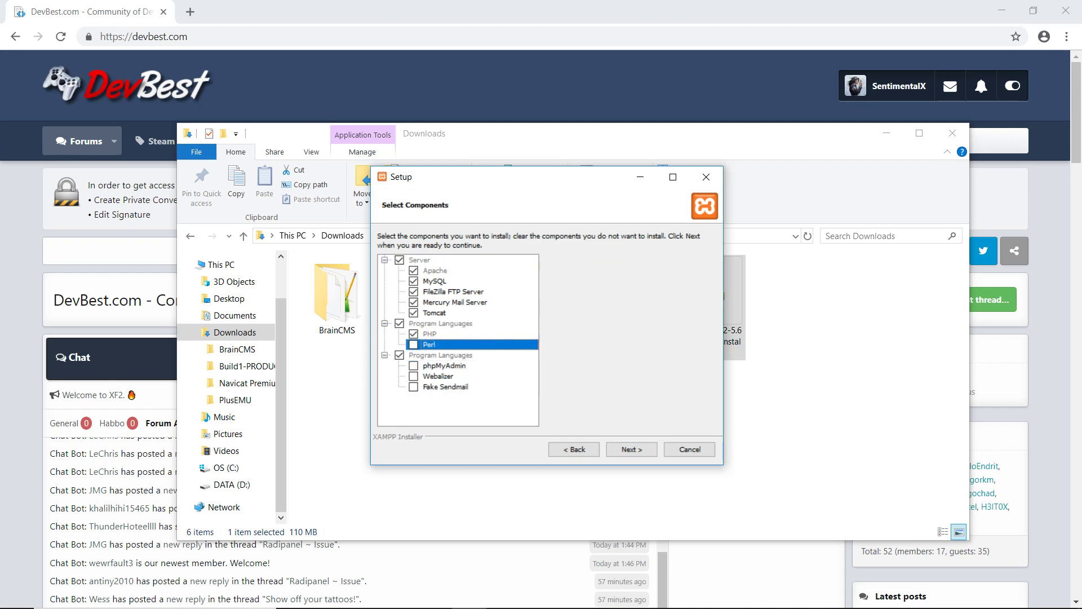
left_click(414, 313)
left_click(413, 302)
left_click(414, 292)
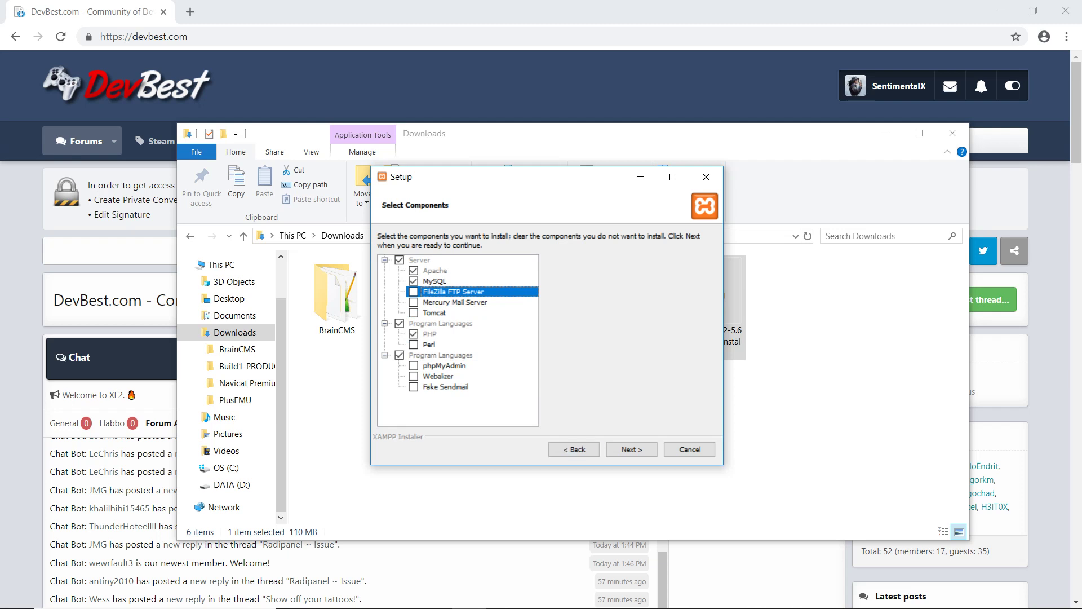
left_click(631, 449)
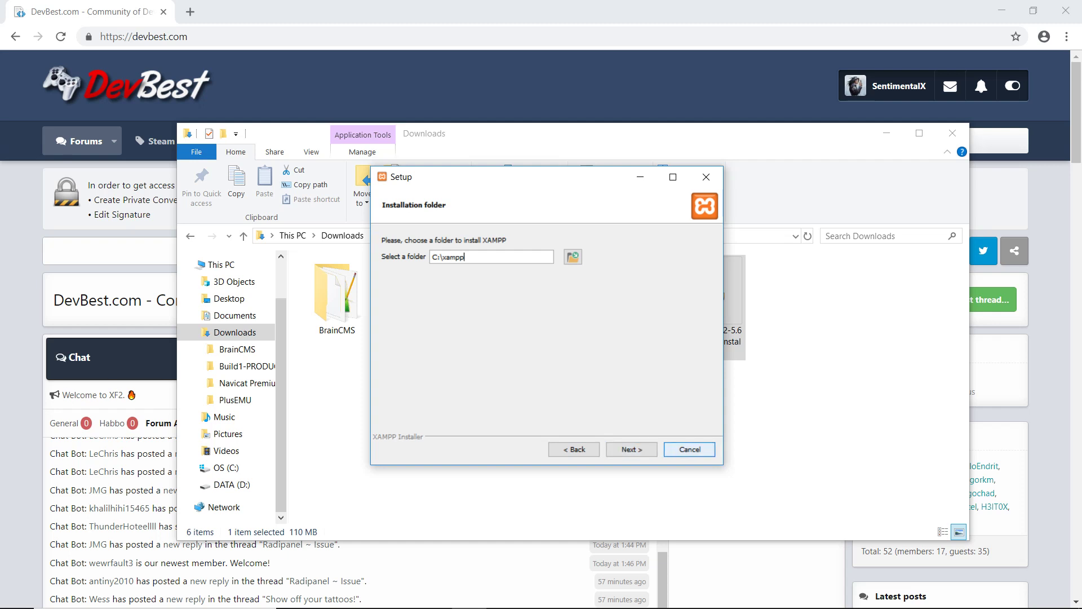
left_click(690, 449)
left_click(508, 314)
left_click(634, 296)
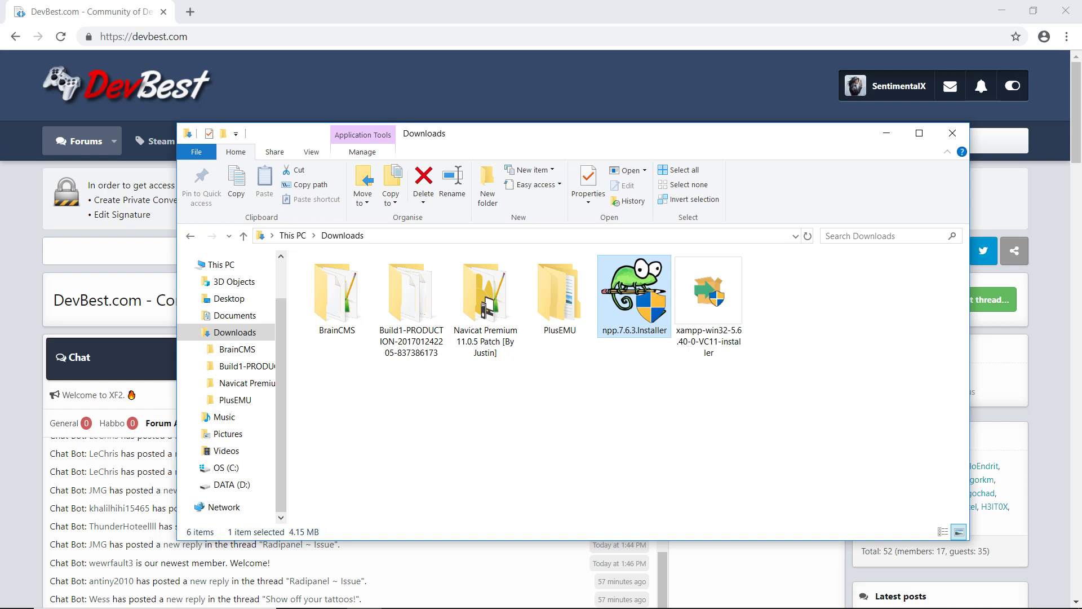
left_click(337, 296)
Step: Select and copy every file in the BrainCMS folder
left_click(451, 327)
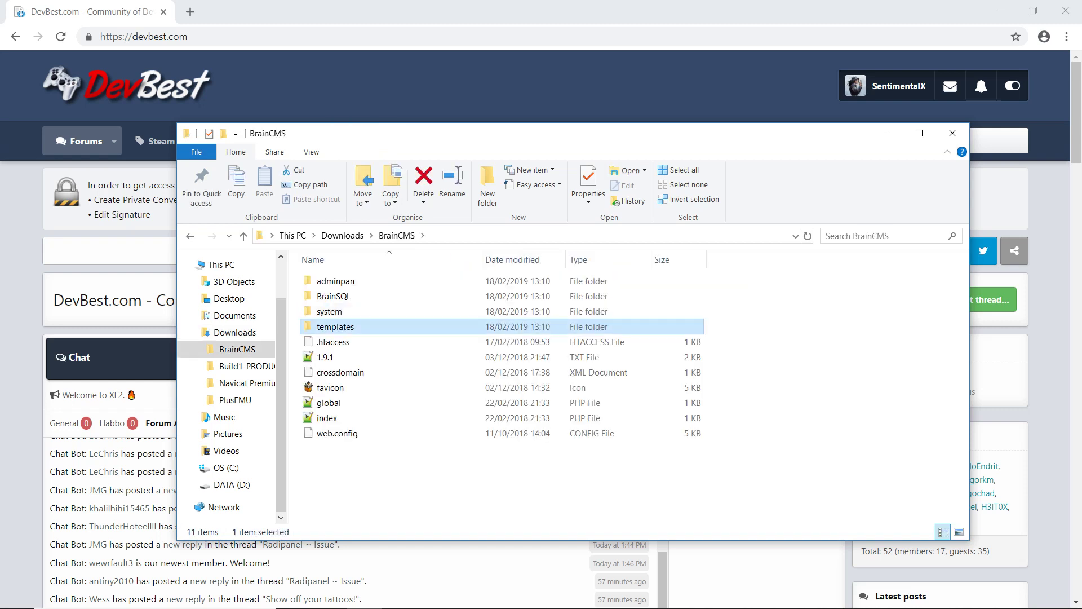
key("ctrl+a")
right_click(345, 322)
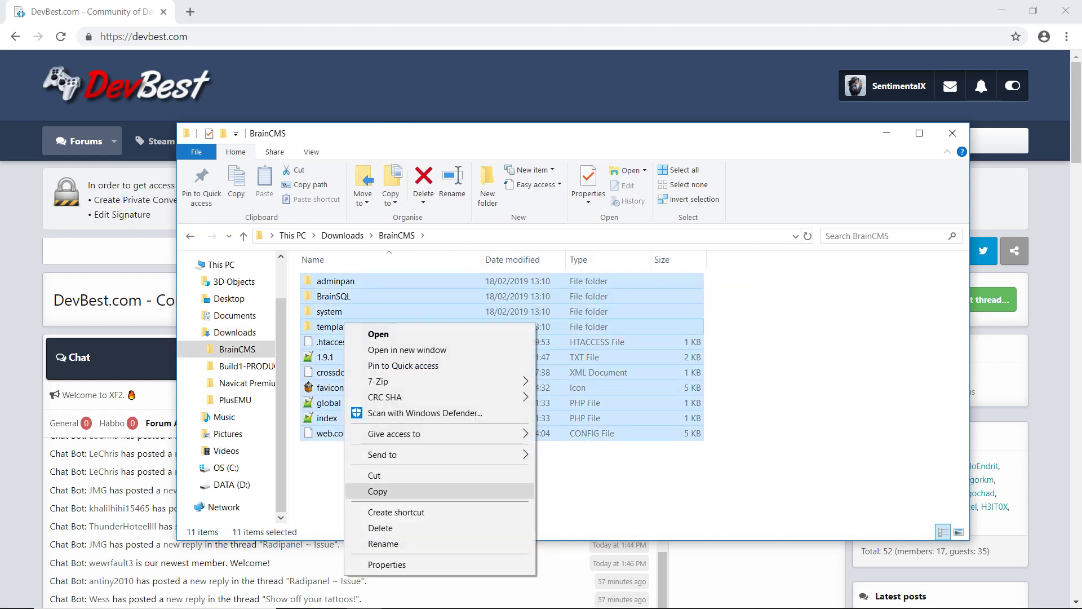
left_click(372, 490)
Step: Paste the BrainCMS files into D:\xampp\htdocs, then return to Downloads
left_click(232, 485)
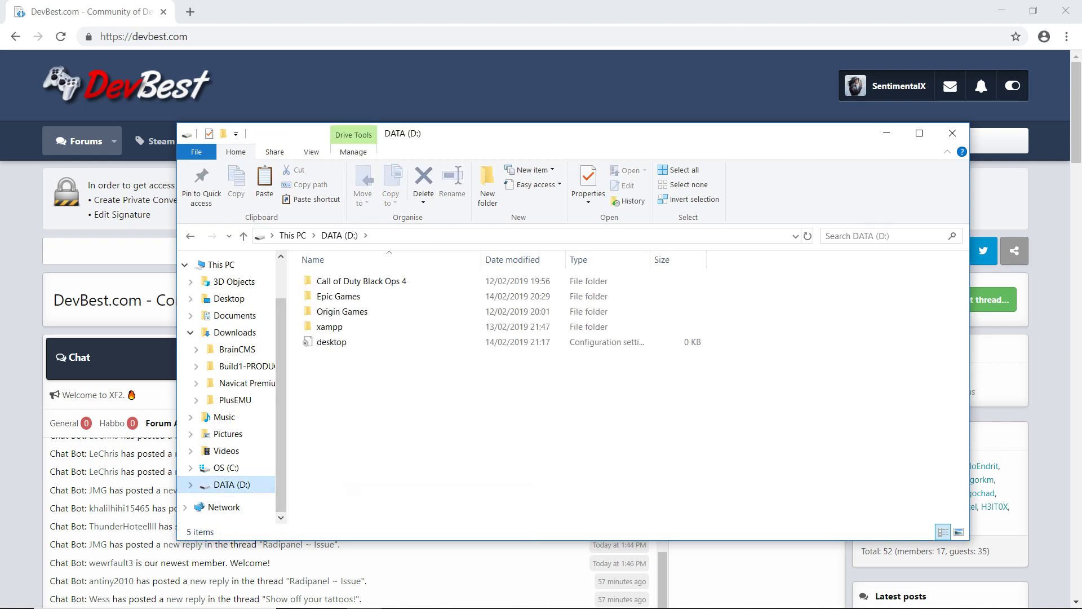
left_click(227, 468)
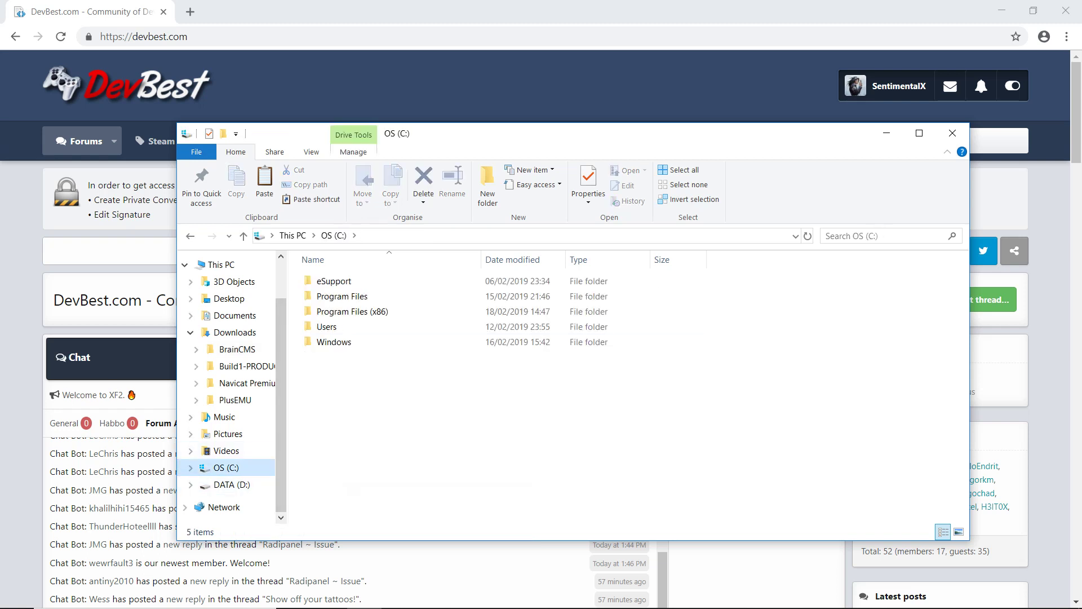
left_click(231, 485)
double_click(330, 326)
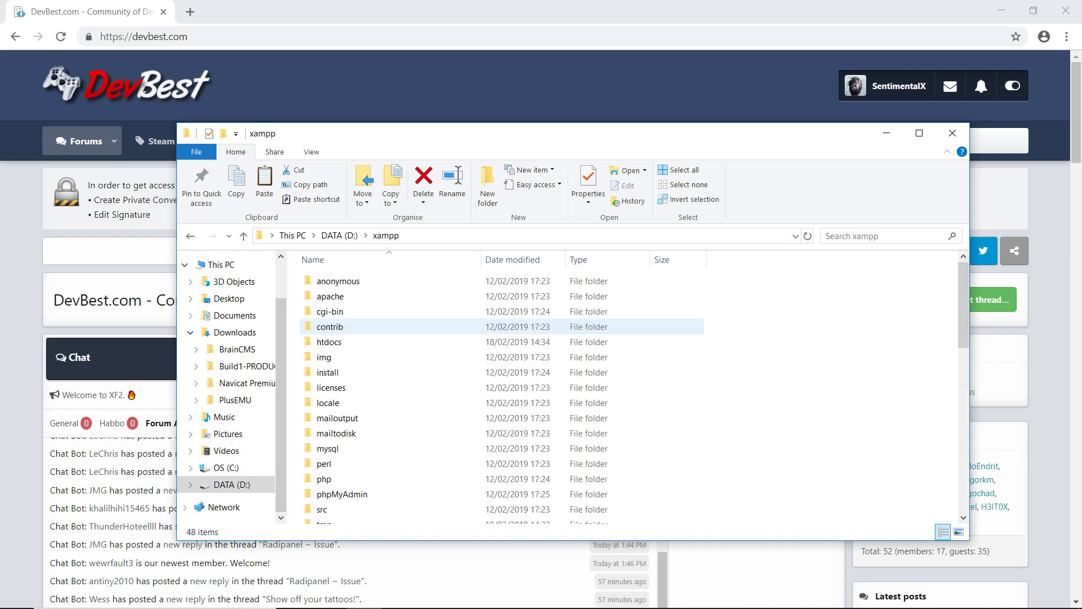
double_click(330, 342)
mouse_move(412, 403)
left_mouse_down()
mouse_move(351, 279)
mouse_move(332, 271)
left_mouse_up()
right_click(323, 291)
left_click(355, 391)
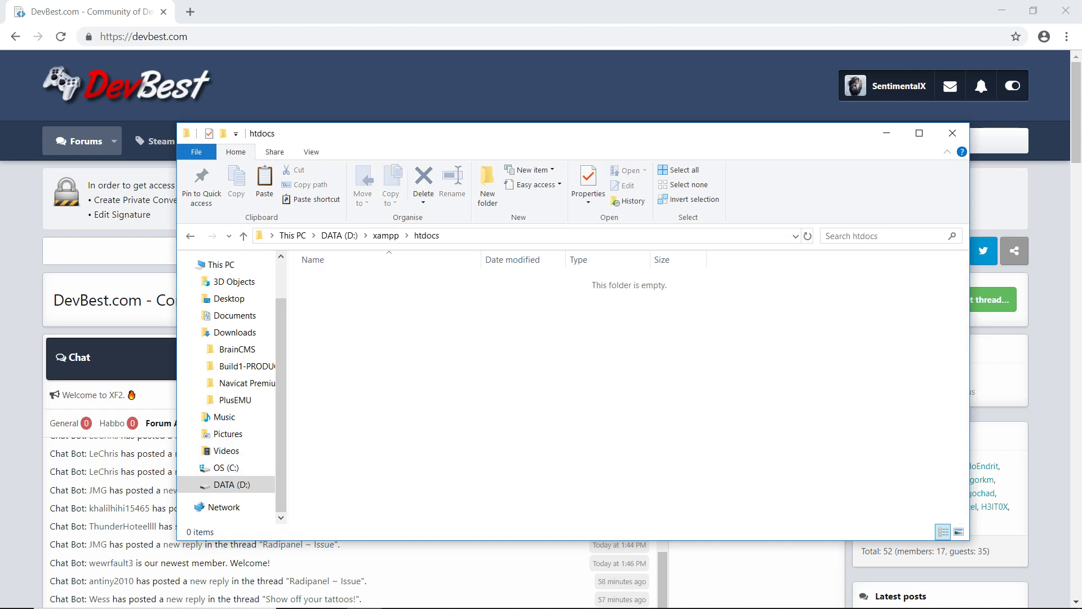
key("ctrl+v")
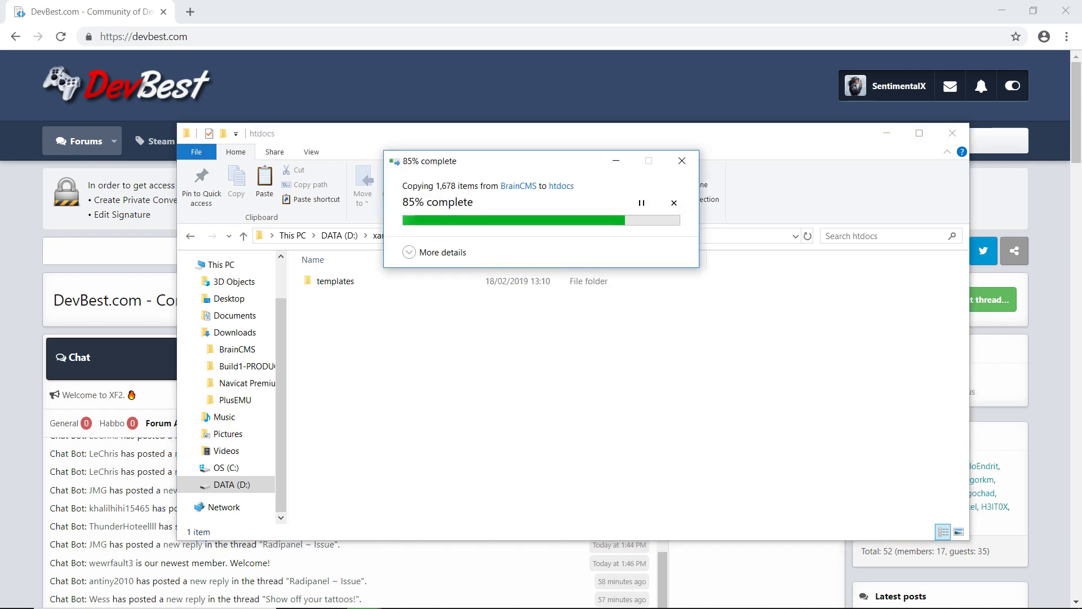
left_click(775, 385)
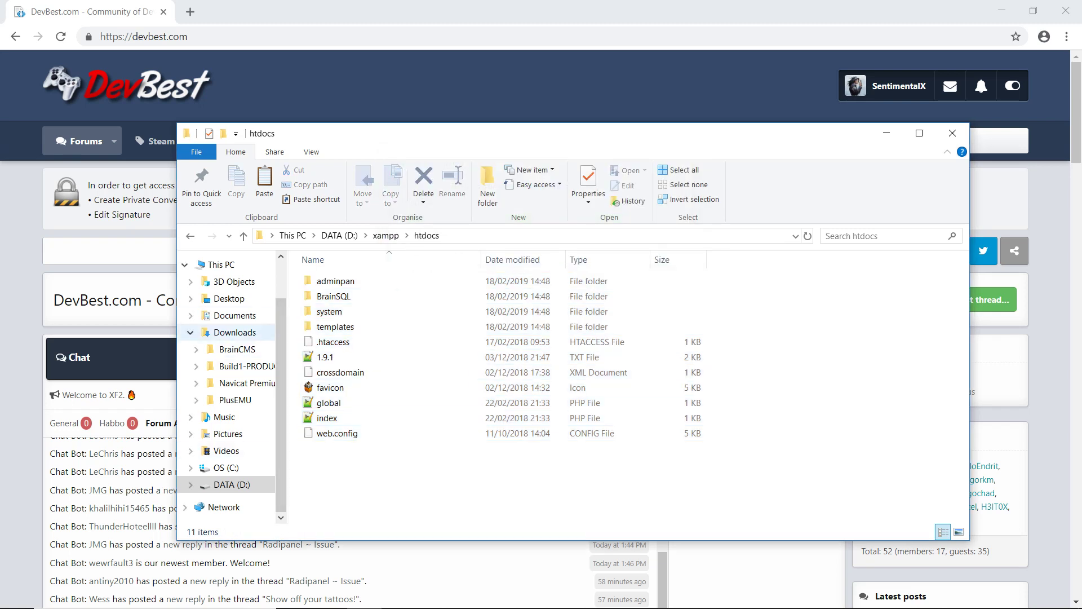
left_click(235, 332)
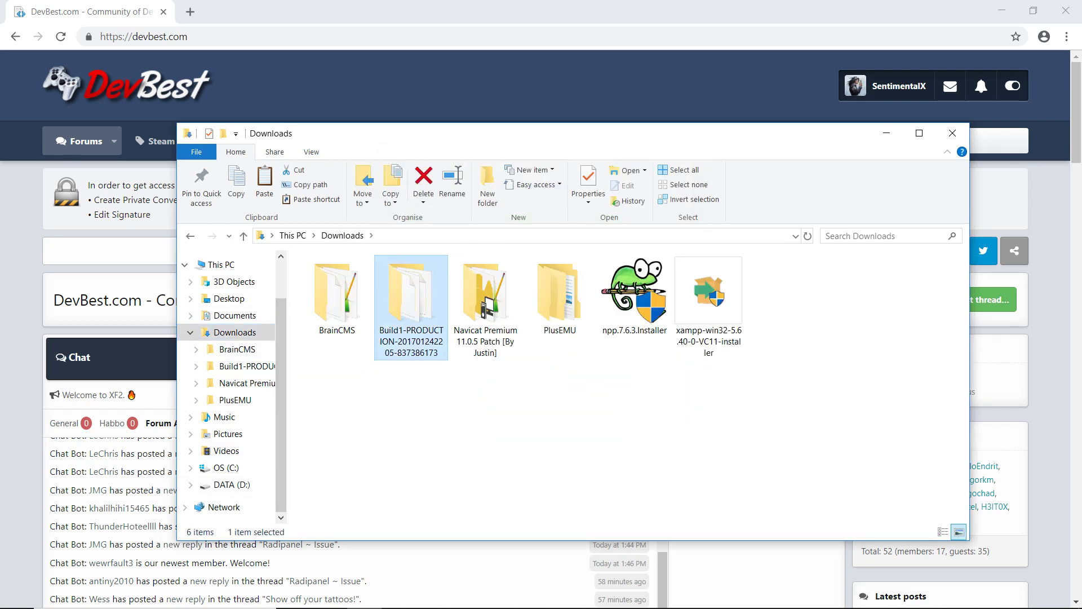
Step: Copy the Build1-PRODUCTION folder into D:\xampp\htdocs
right_click(409, 293)
left_click(443, 508)
left_click(232, 484)
double_click(329, 327)
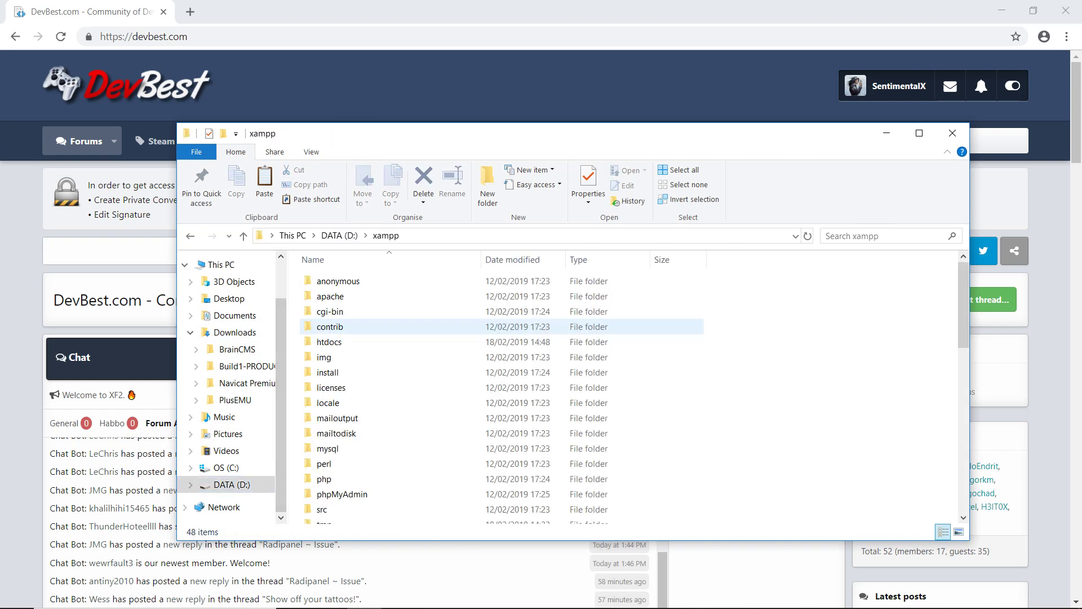
double_click(329, 341)
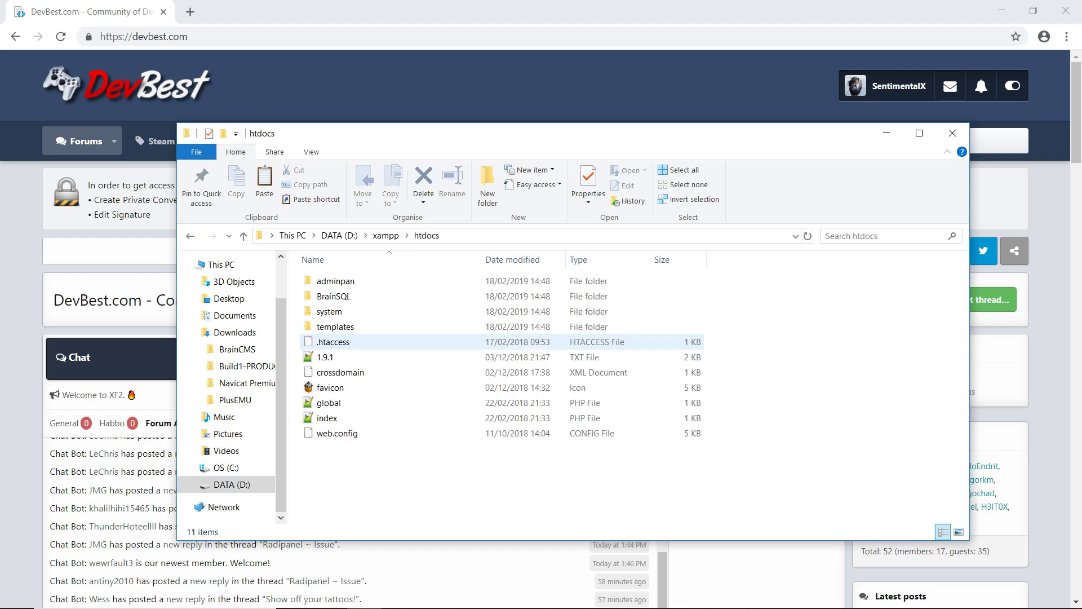
key("ctrl+v")
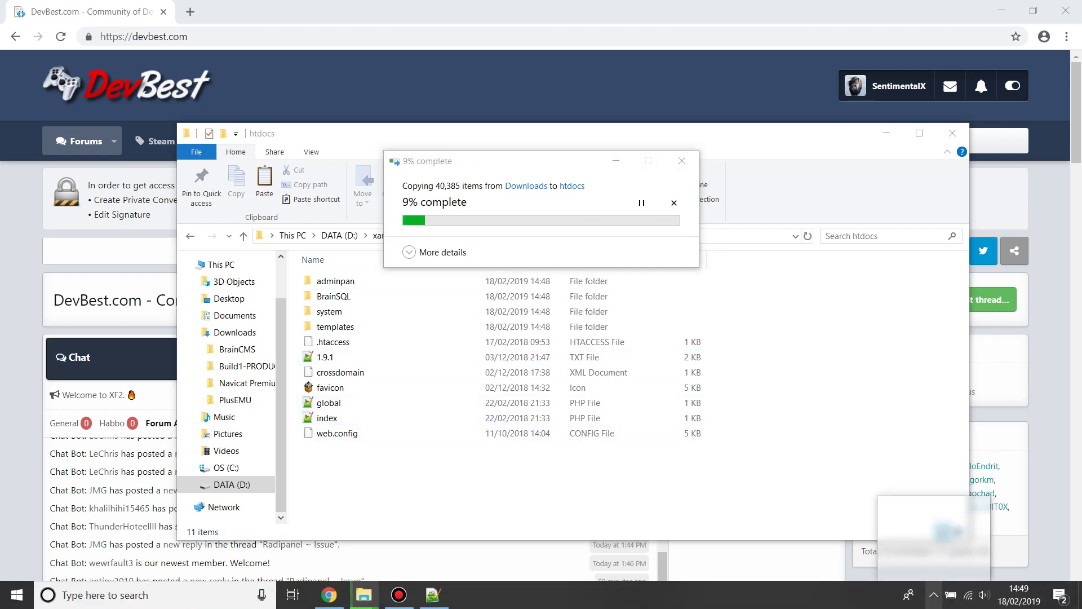
Step: Check the hidden system tray icons and bring up the Start search
left_click(934, 595)
right_click(948, 535)
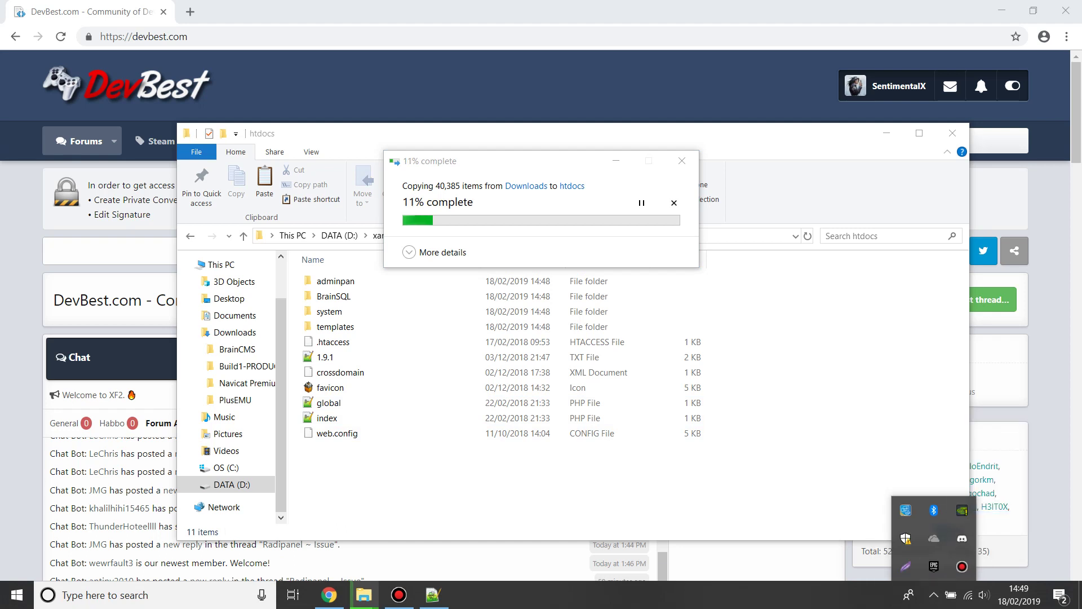
key("super")
Step: Launch XAMPP Control Panel and restart the Apache and MySQL servers
type("xampp")
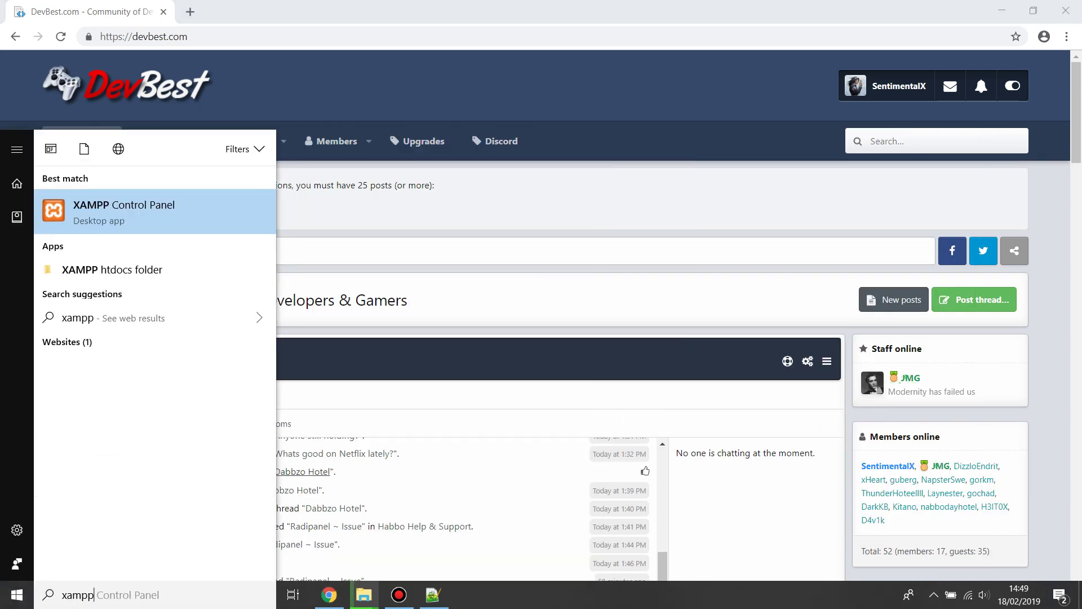
key("Return")
left_click(298, 128)
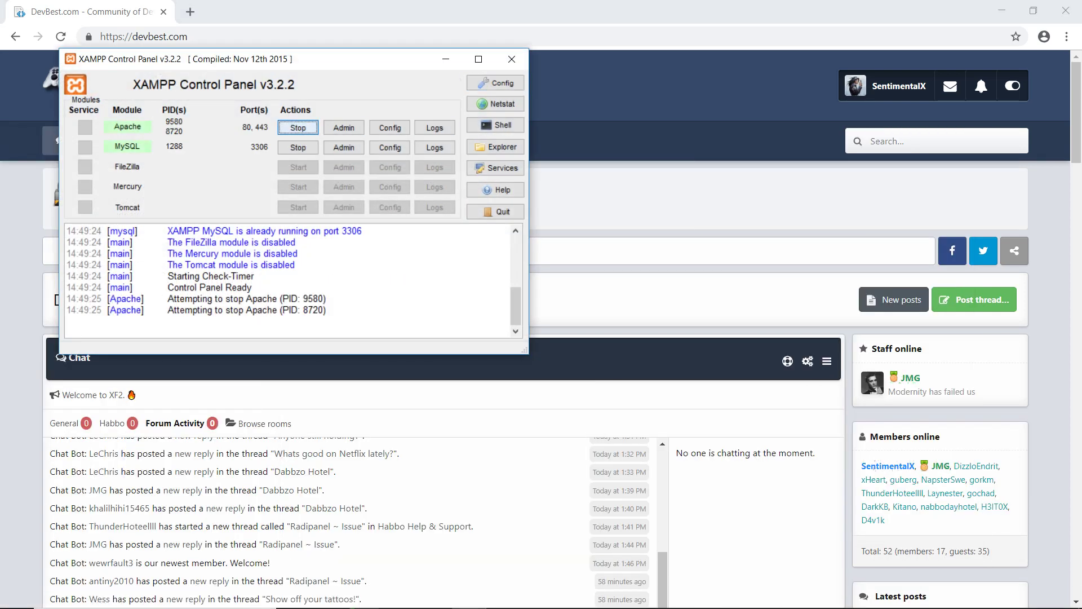
left_click(298, 147)
left_click(298, 127)
left_click(298, 147)
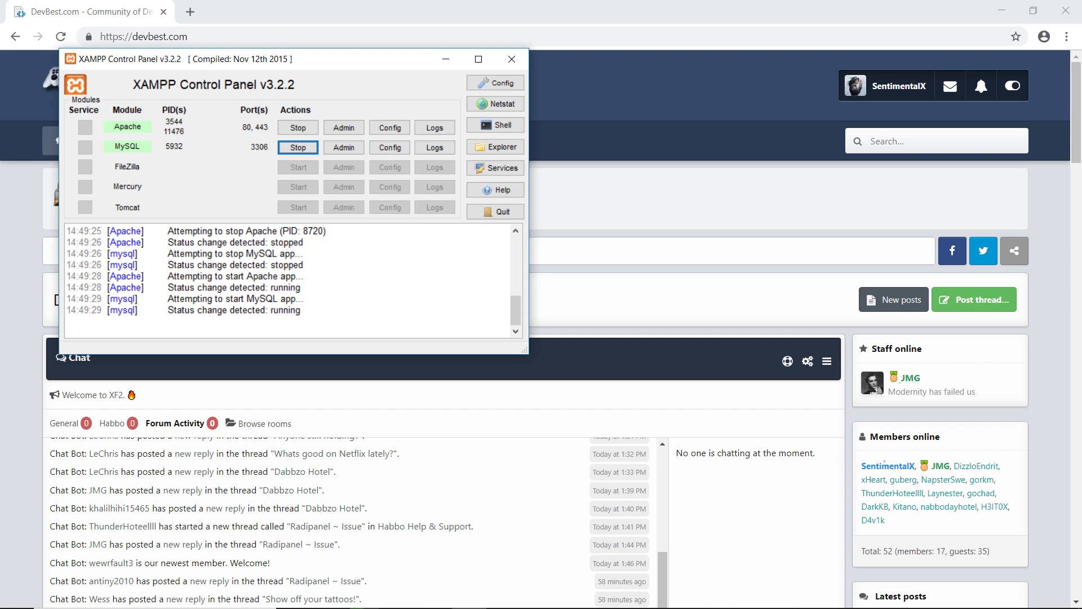
Step: Search for 'navi' and launch Navicat Premium
key("super")
type("navi")
key("Return")
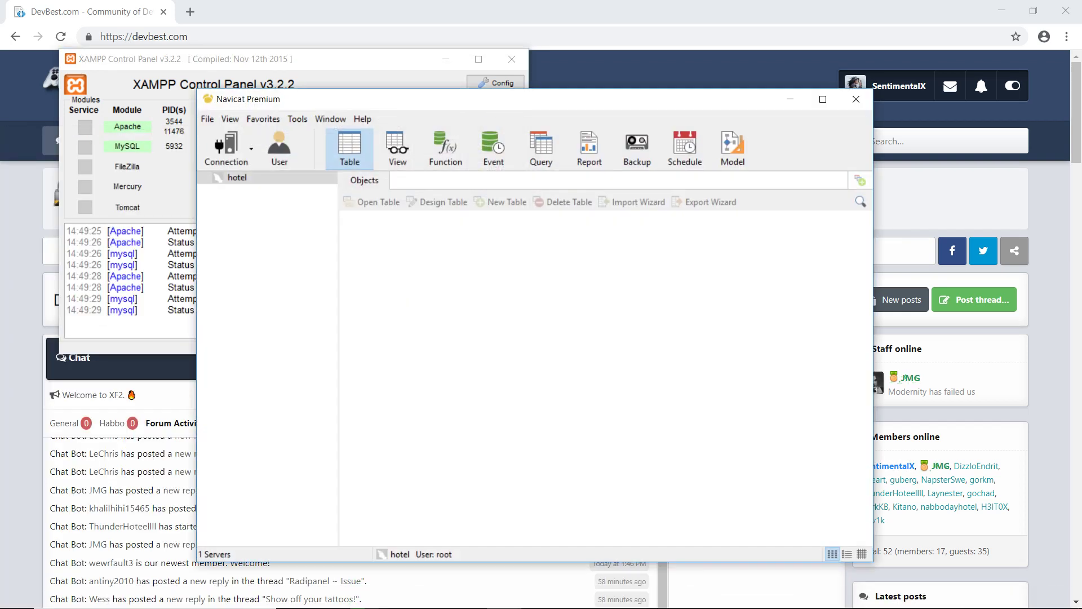
Step: Open the hotel connection and delete all 104 tables of the hotel database
right_click(304, 191)
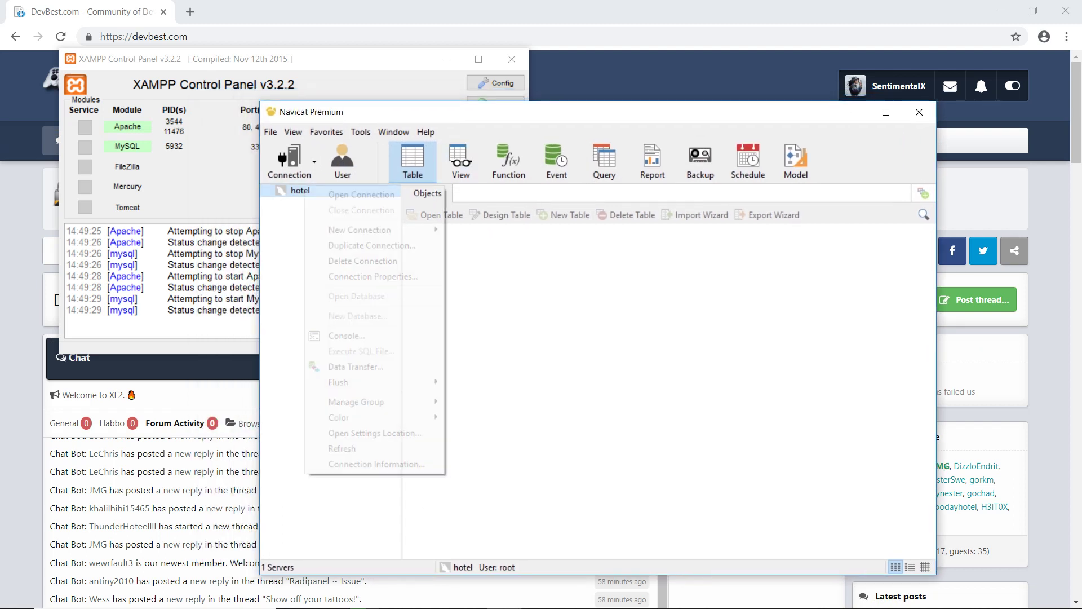
left_click(344, 194)
left_click(313, 203)
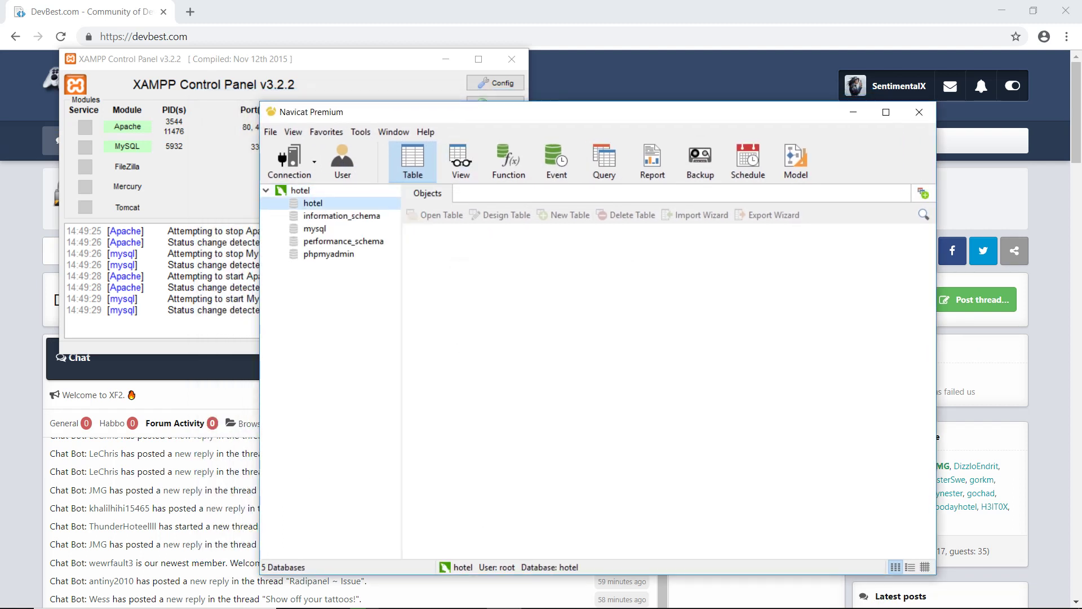
double_click(313, 203)
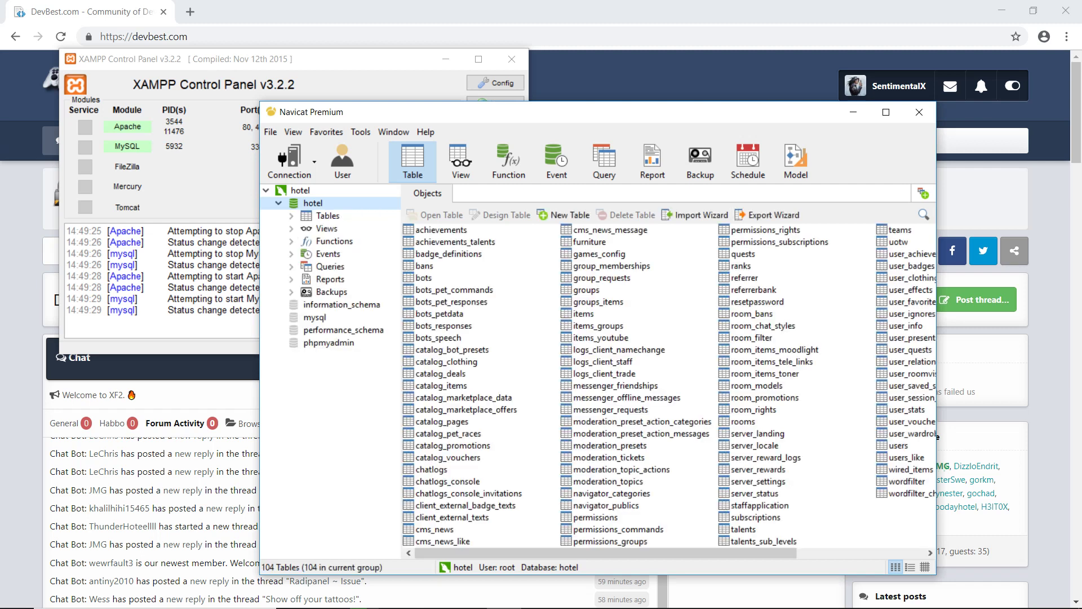
key("ctrl+a")
right_click(456, 264)
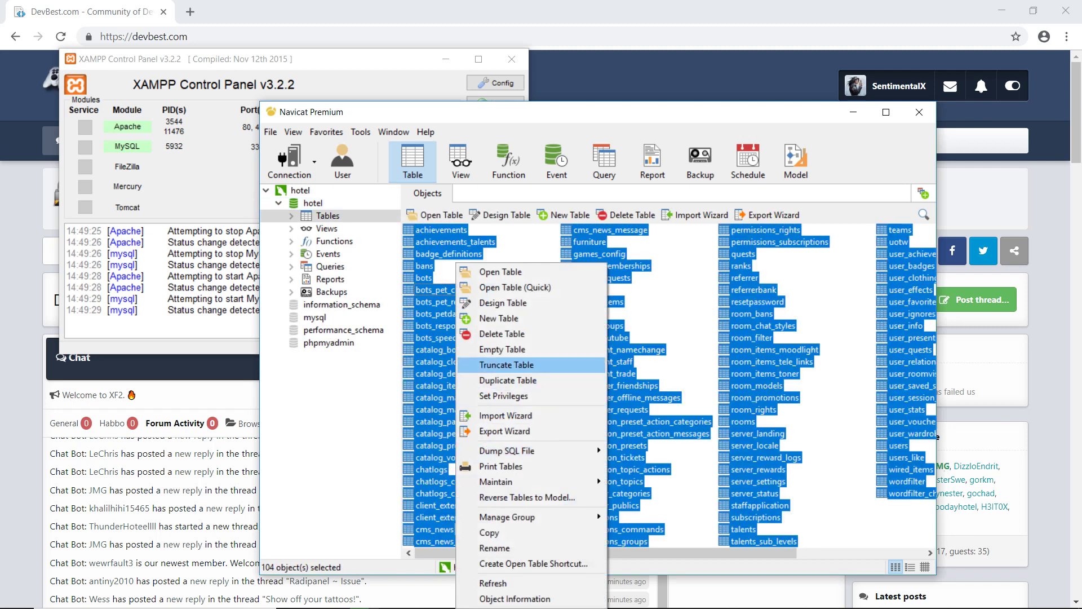
left_click(501, 334)
left_click(512, 328)
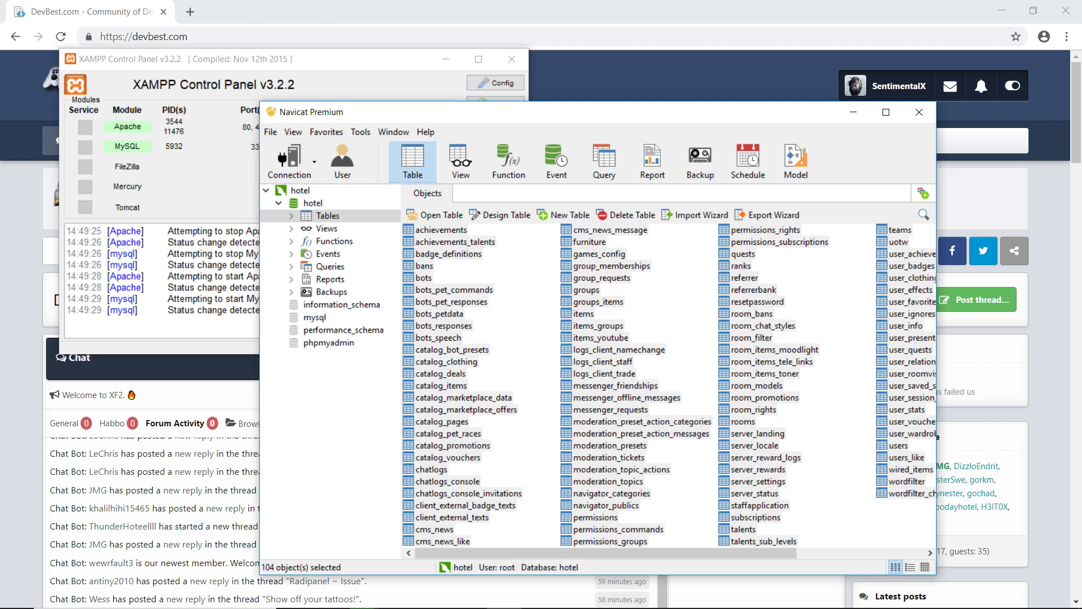
Step: Delete the hotel database, then close and remove the hotel connection
right_click(313, 203)
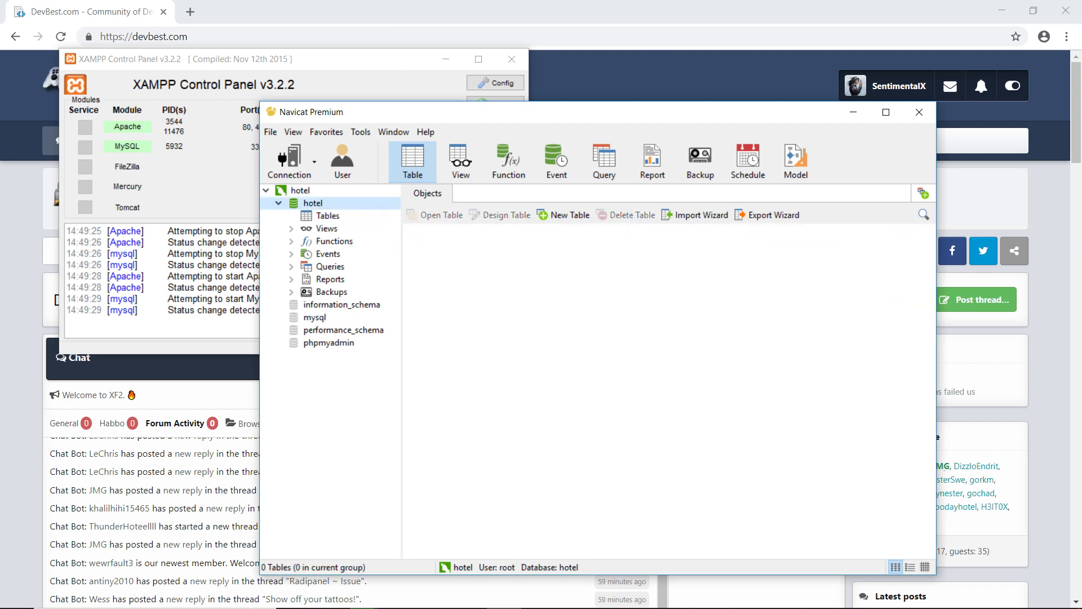
left_click(363, 263)
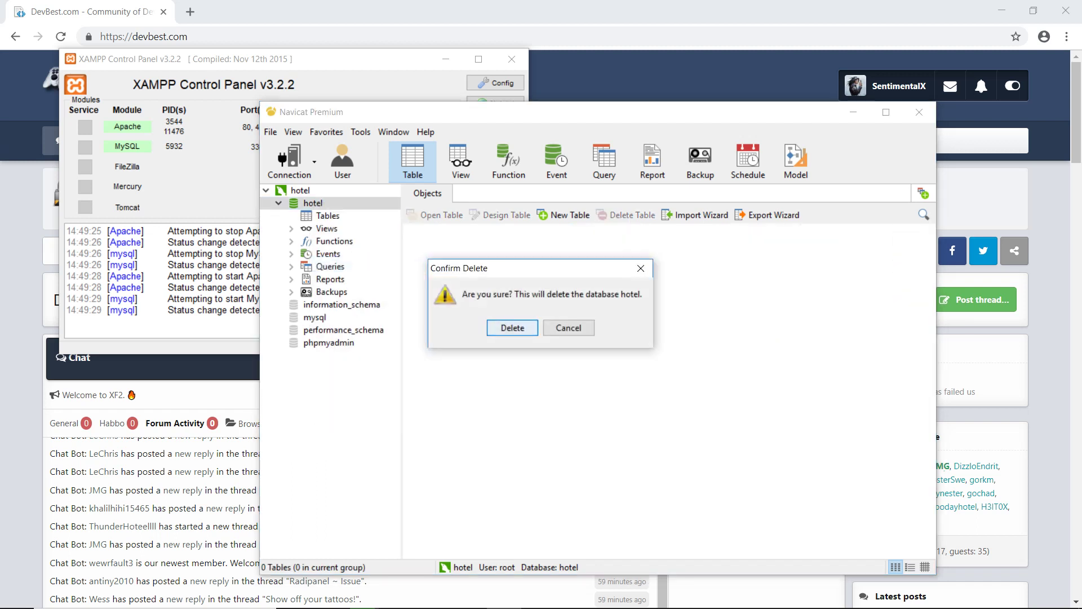
key("Return")
left_click(300, 191)
right_click(301, 190)
left_click(349, 212)
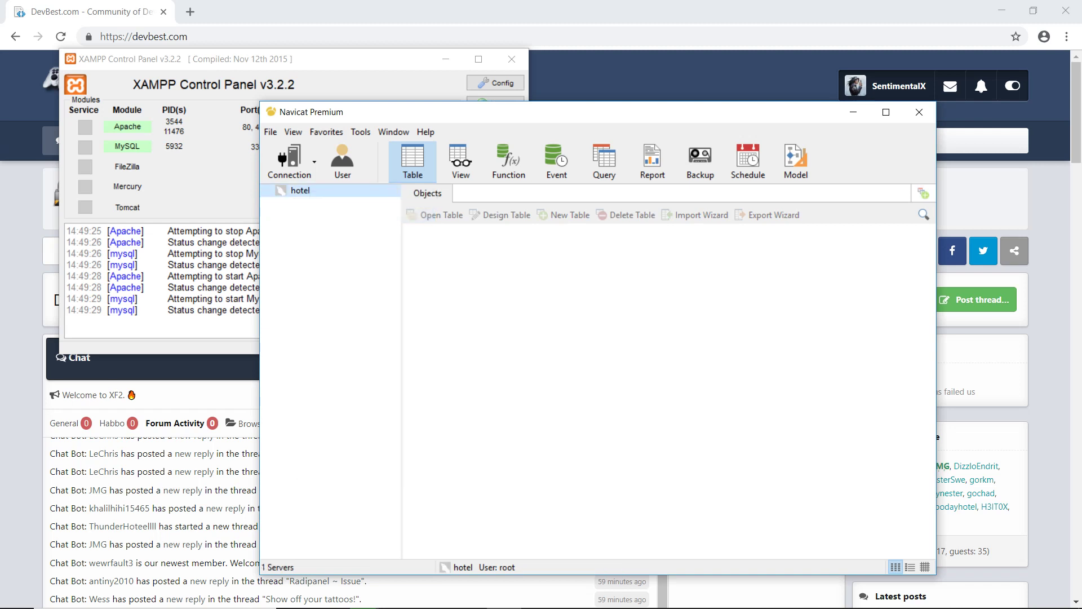
right_click(309, 190)
left_click(361, 267)
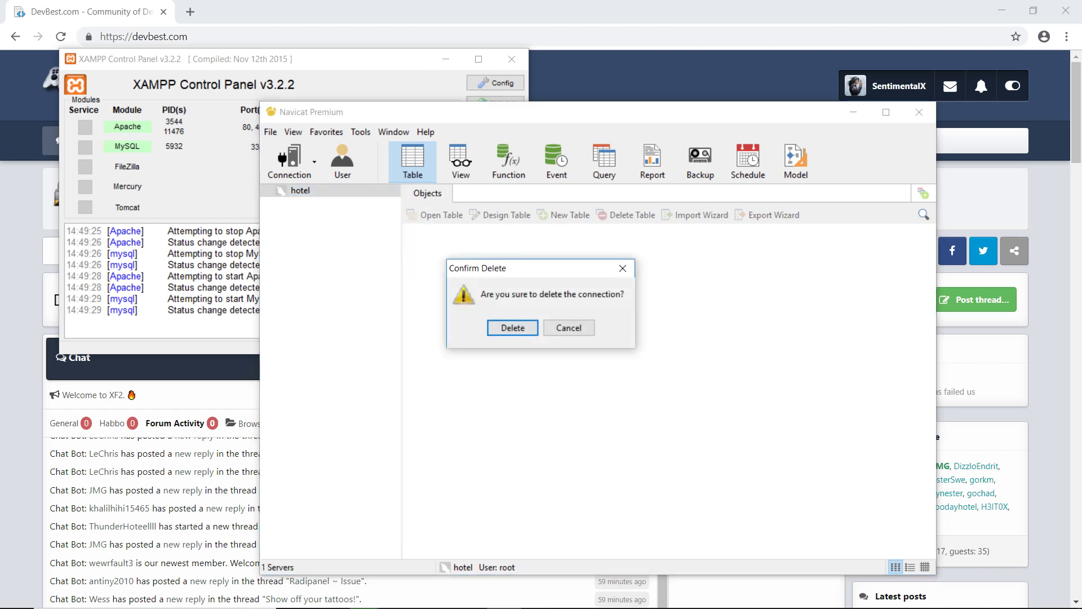
key("Return")
left_click(289, 161)
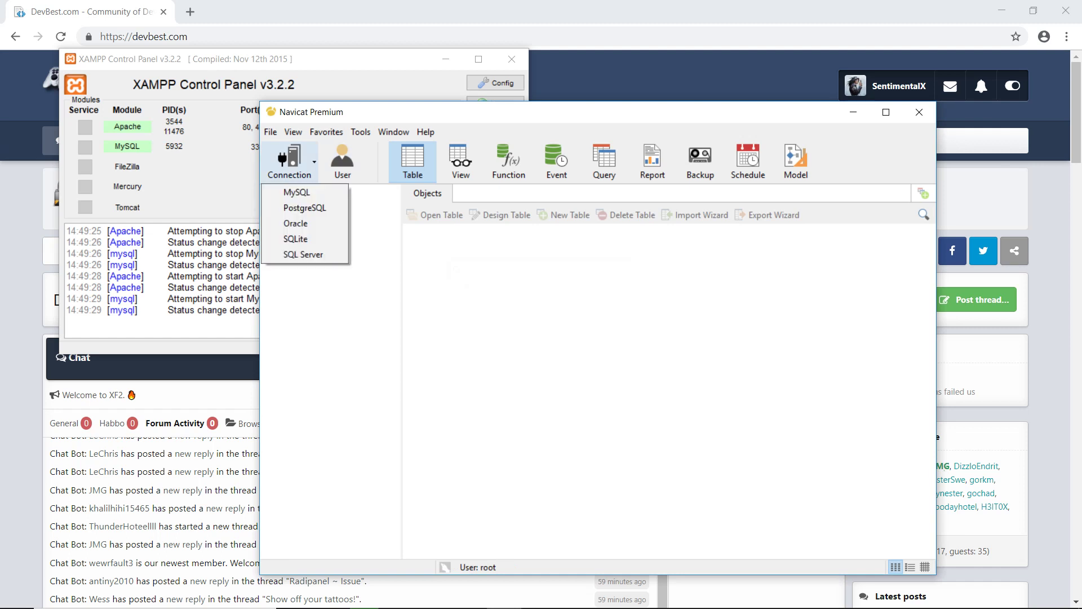
Step: Create MySQL connection 'hotel' to localhost:3306 as root, test it successfully and save it
left_click(297, 192)
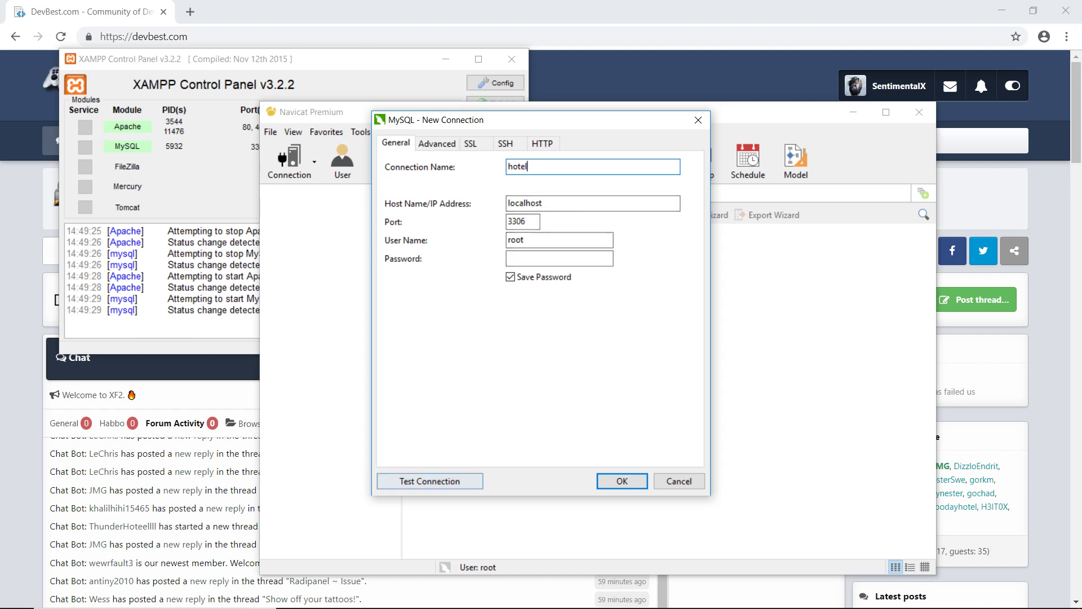
left_click(430, 481)
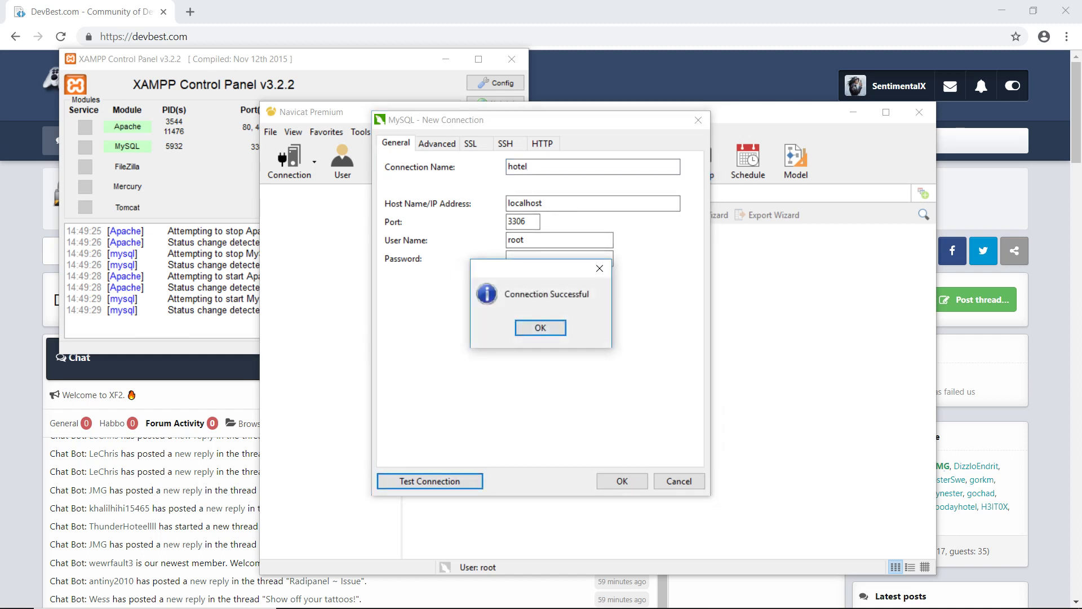
key("alt+Tab")
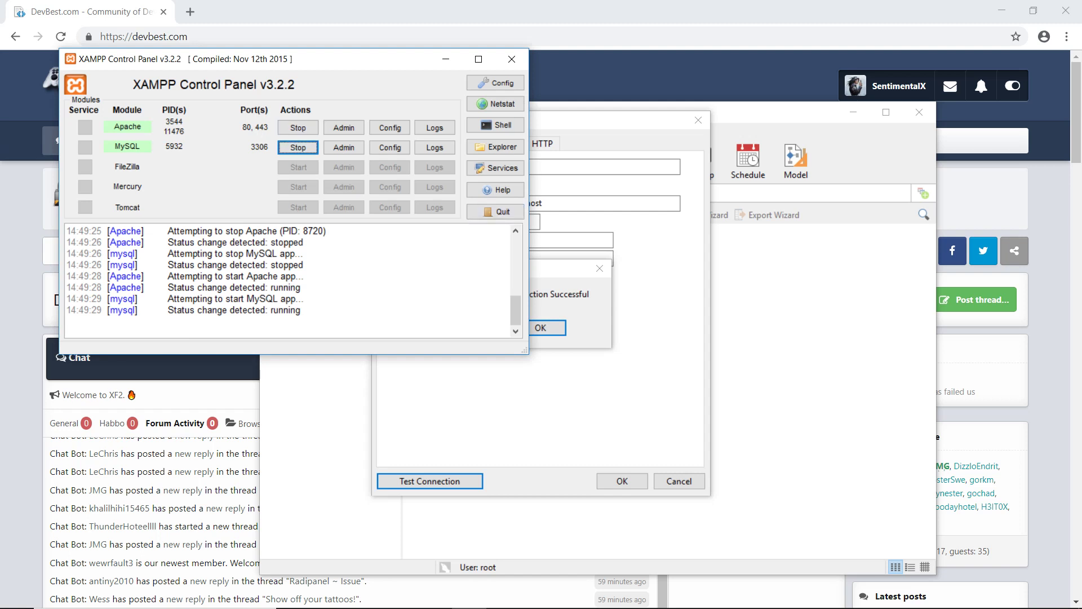
left_click(511, 59)
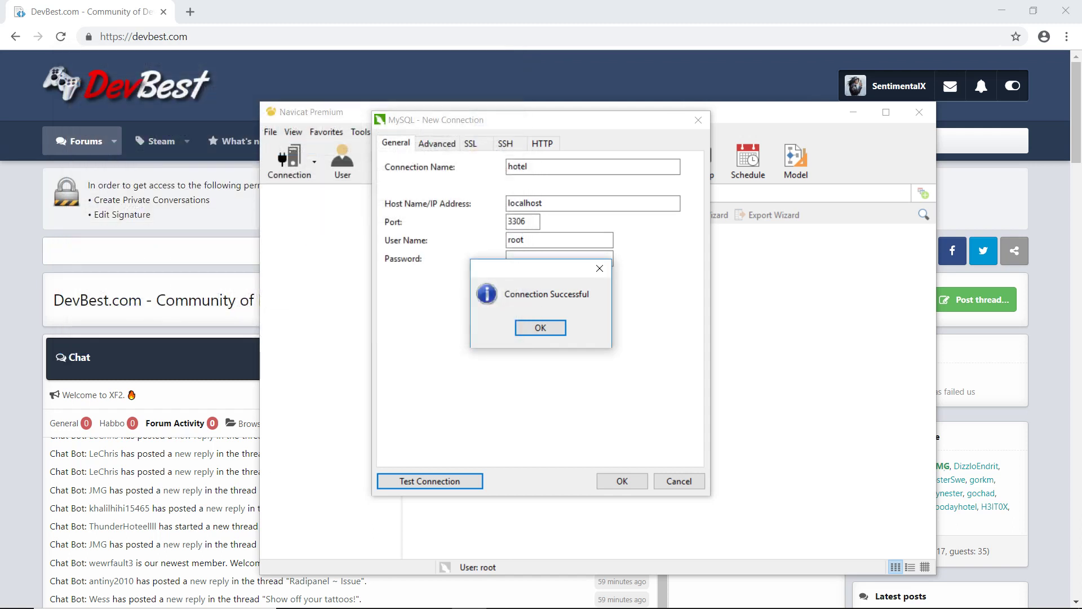
key("Return")
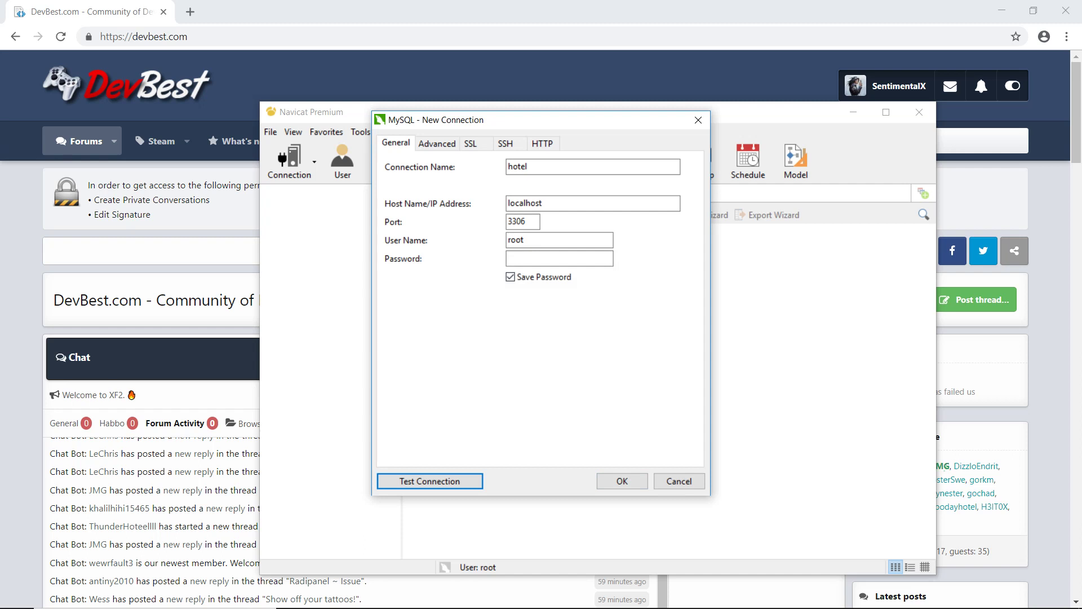
left_click(622, 482)
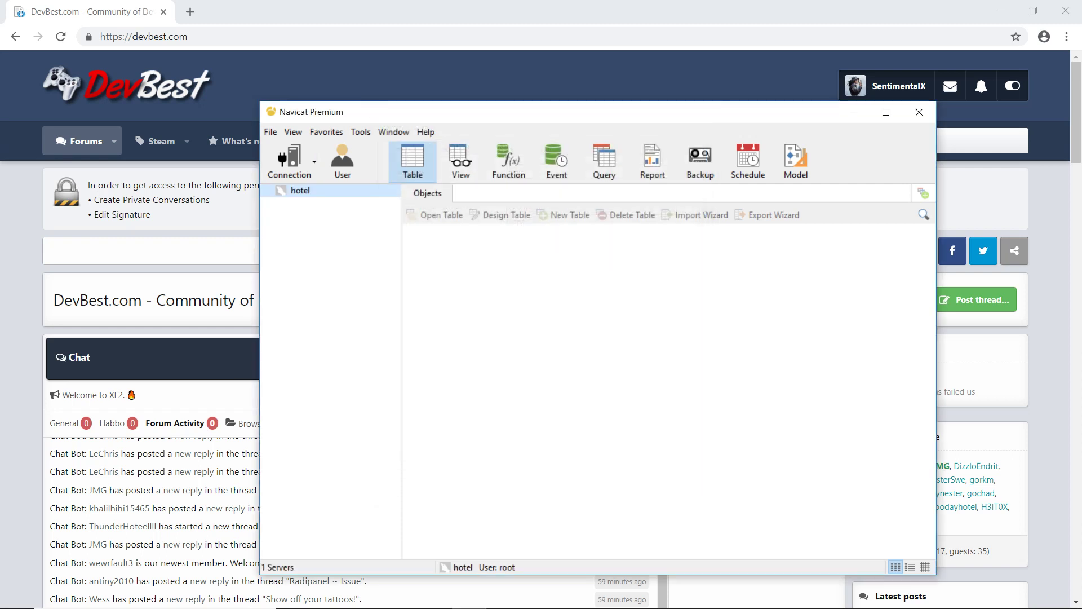
double_click(300, 191)
Step: Create an empty database named 'hotel' on the hotel connection and show its tables
right_click(315, 190)
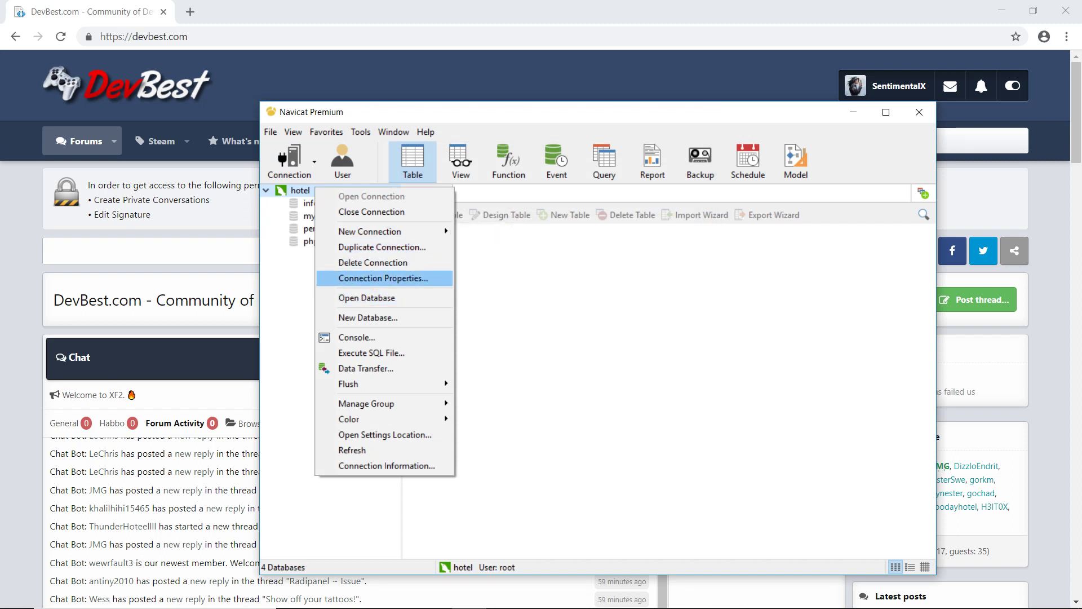
left_click(368, 317)
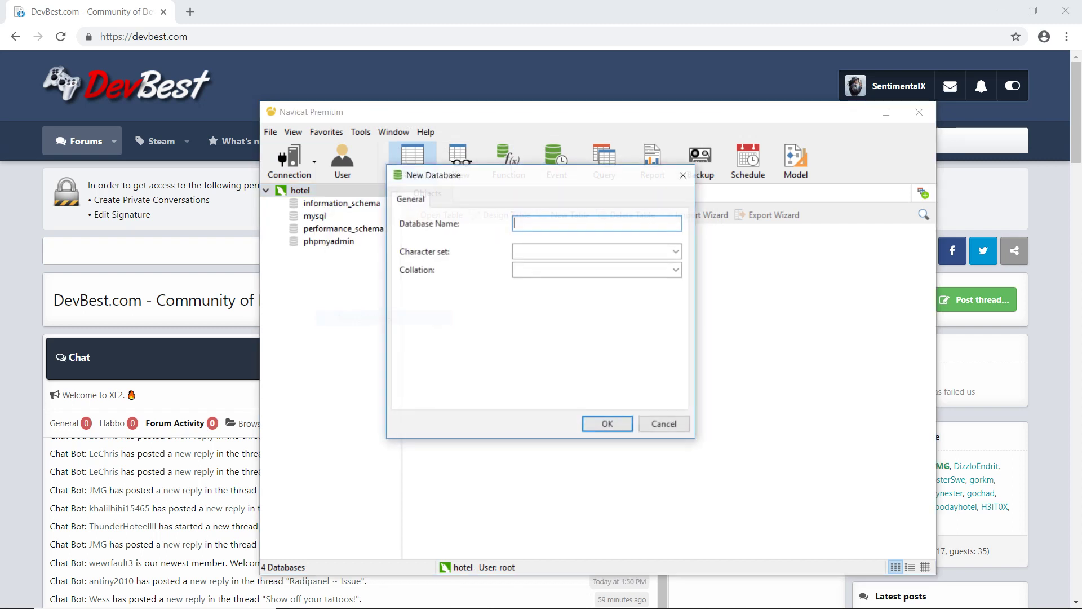
type("hotel")
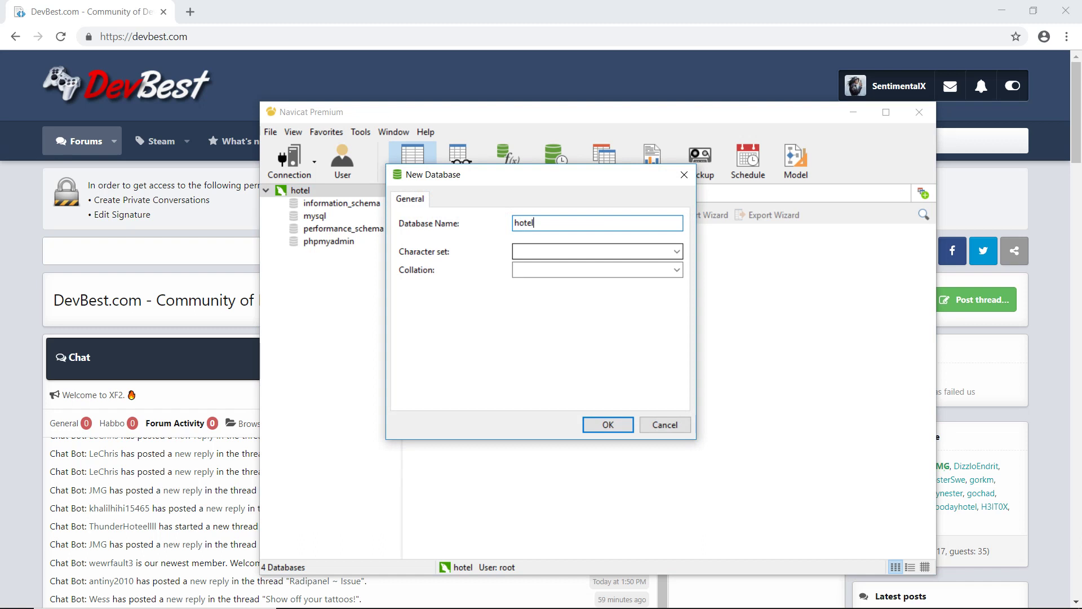
key("Return")
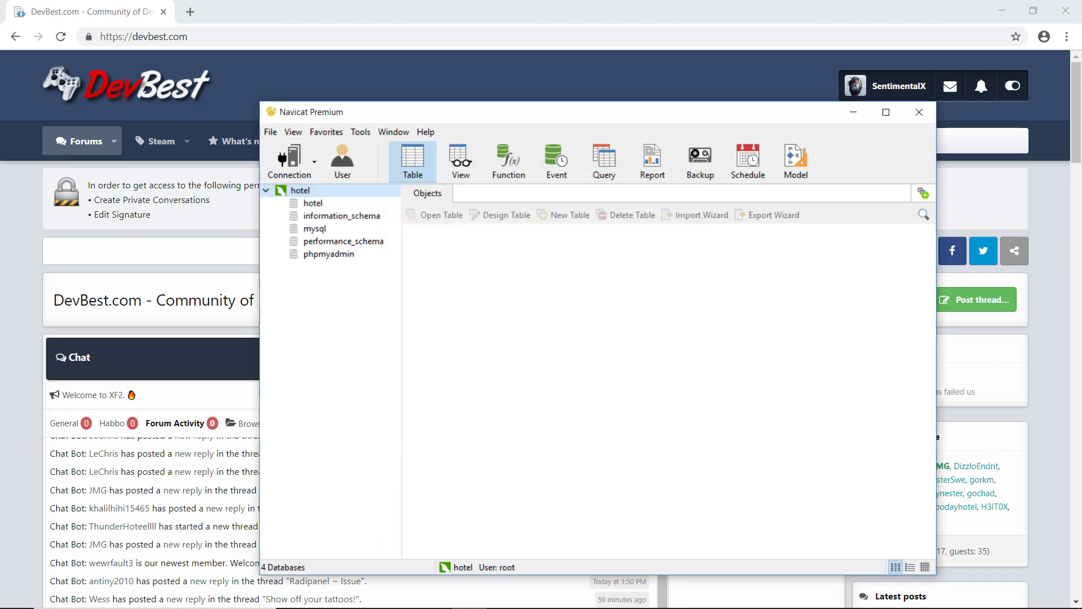
left_click(327, 216)
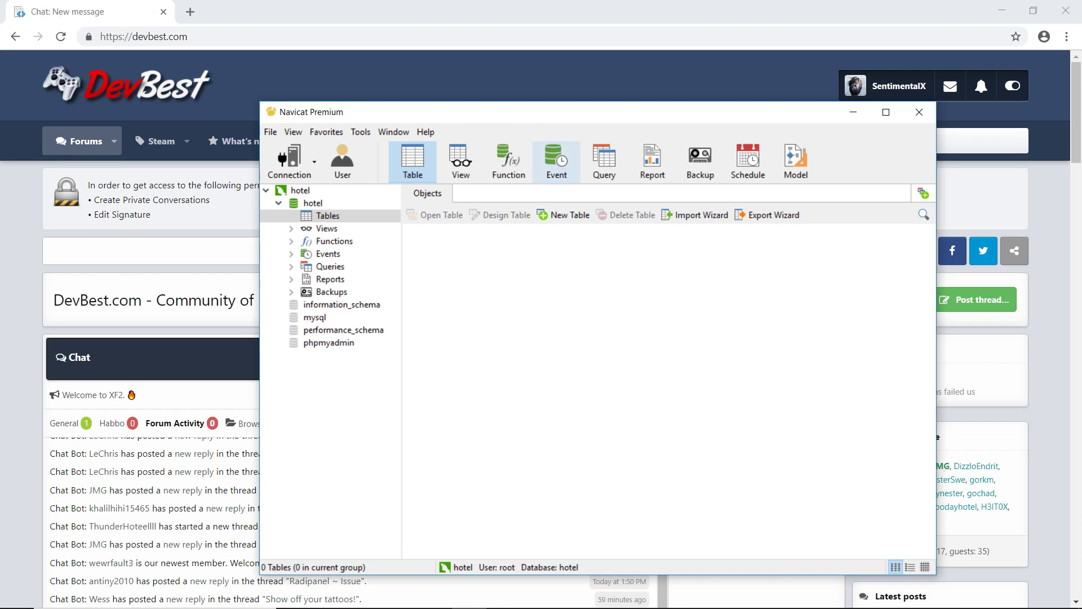
key("alt+Tab")
key("alt+Tab")
key("alt+Tab")
key("alt+Tab")
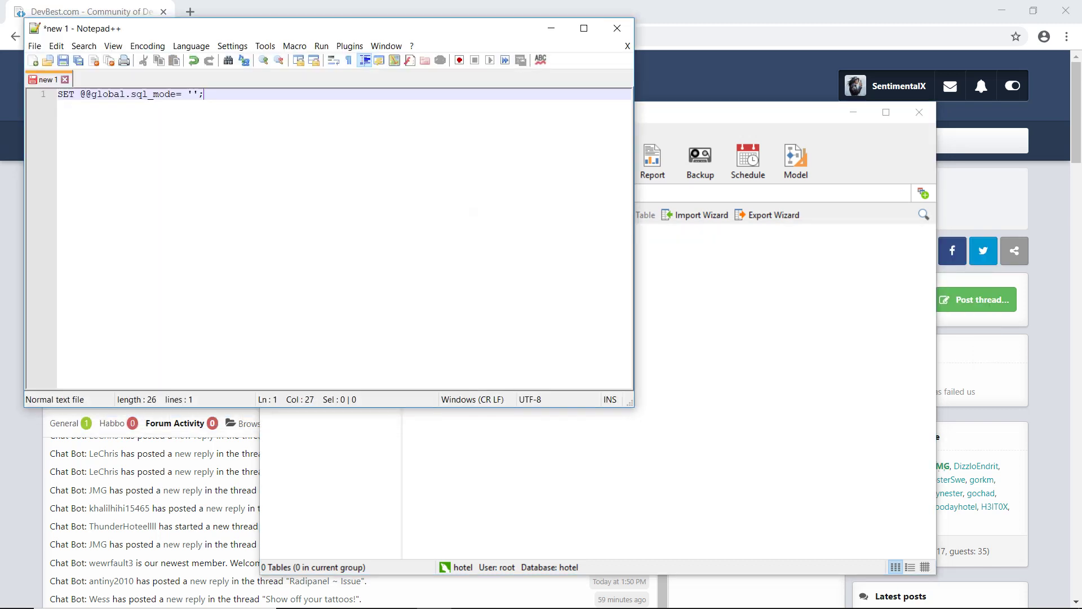
key("shift+Home")
key("ctrl+c")
key("alt+Tab")
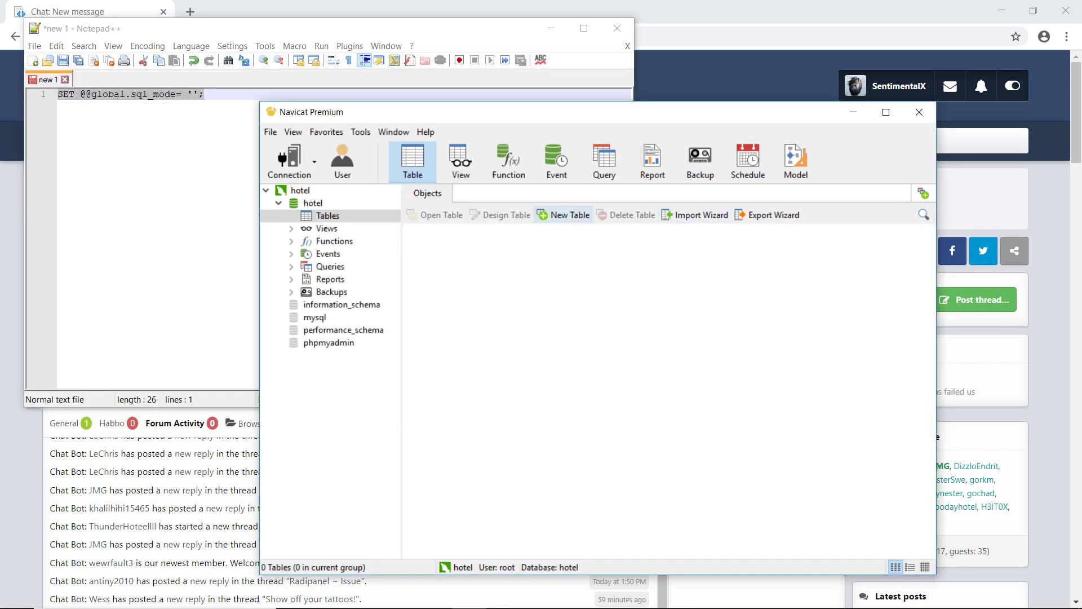
key("ctrl+n")
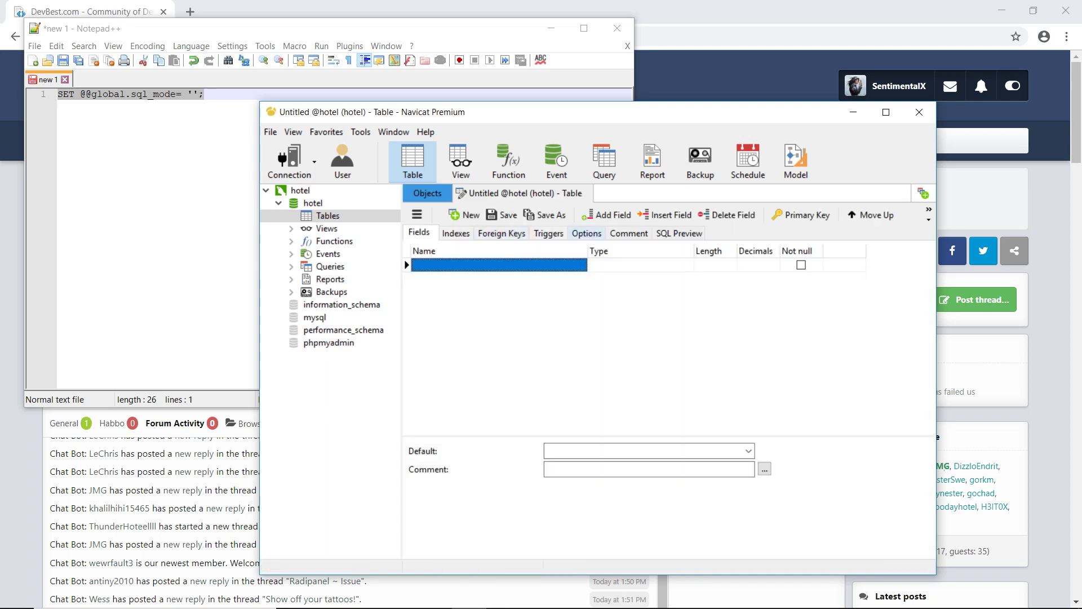
left_click(605, 160)
left_click(556, 161)
left_click(508, 161)
left_click(604, 160)
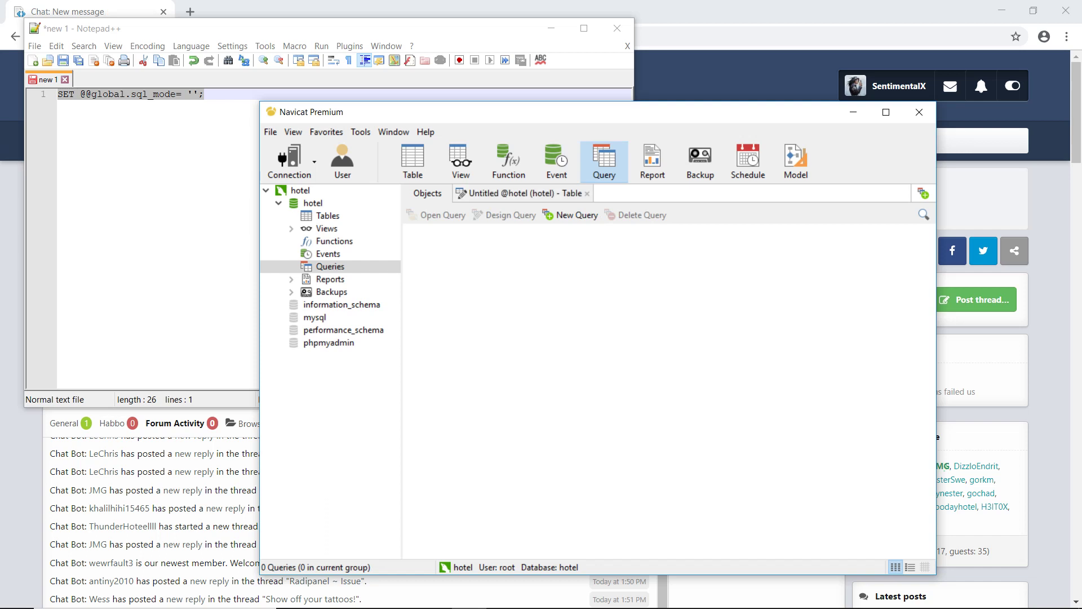
key("ctrl+q")
key("ctrl+v")
key("ctrl+r")
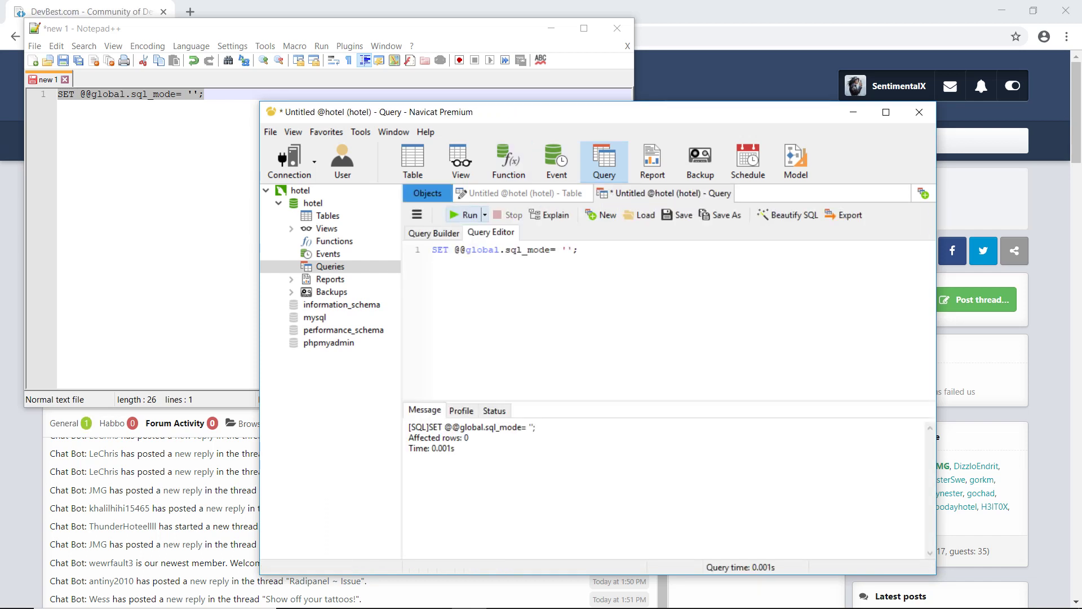
Step: Rerun the sql_mode statement in a fresh hotel query, then return to the table list
left_click(461, 161)
left_click(413, 161)
right_click(496, 249)
left_click(556, 238)
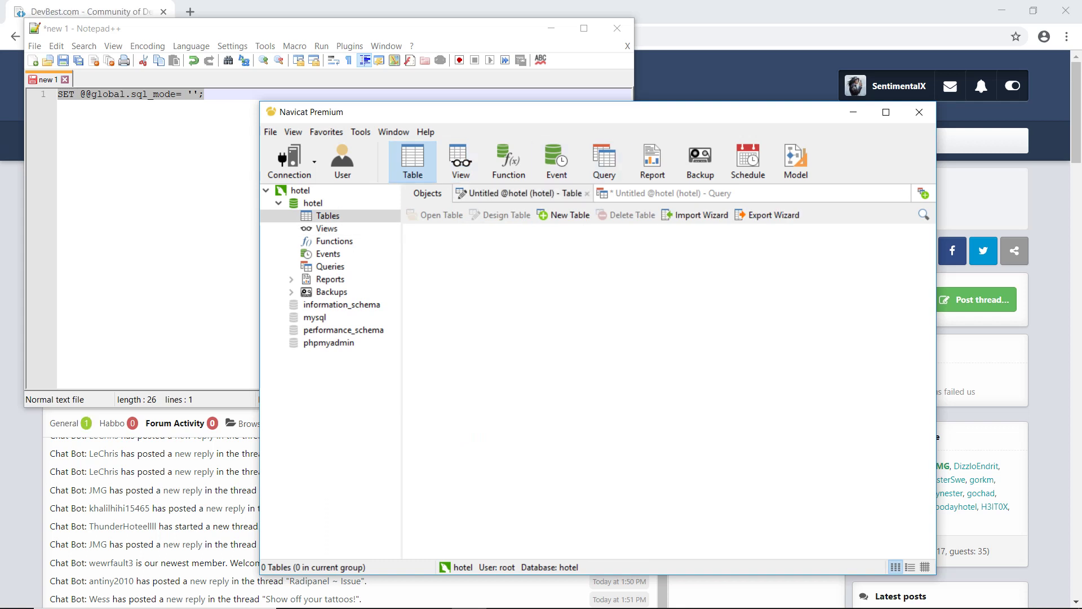
left_click(604, 160)
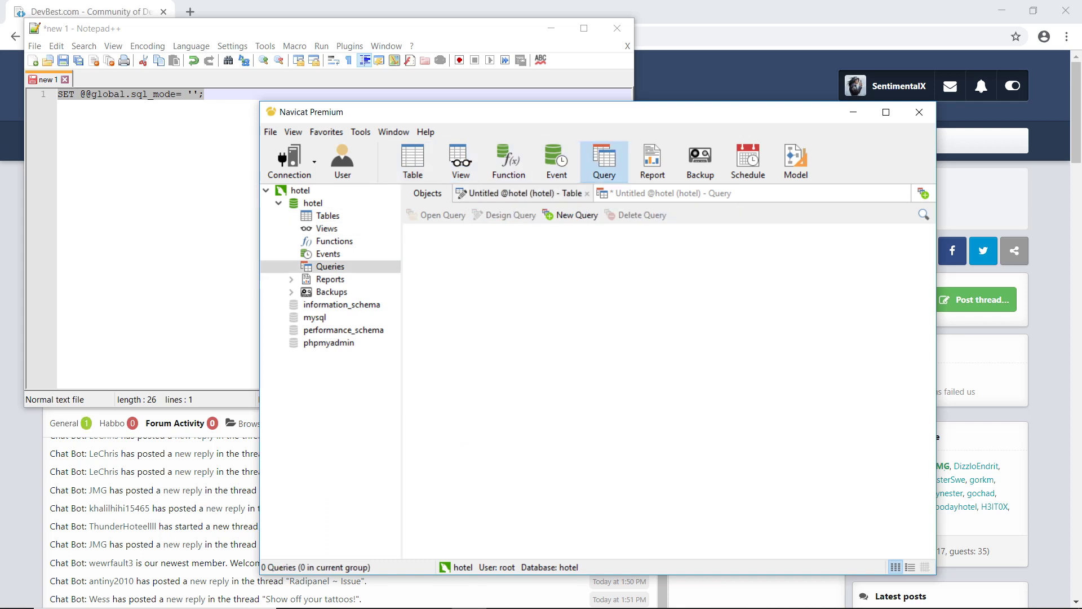
left_click(563, 215)
key("ctrl+v")
key("ctrl+r")
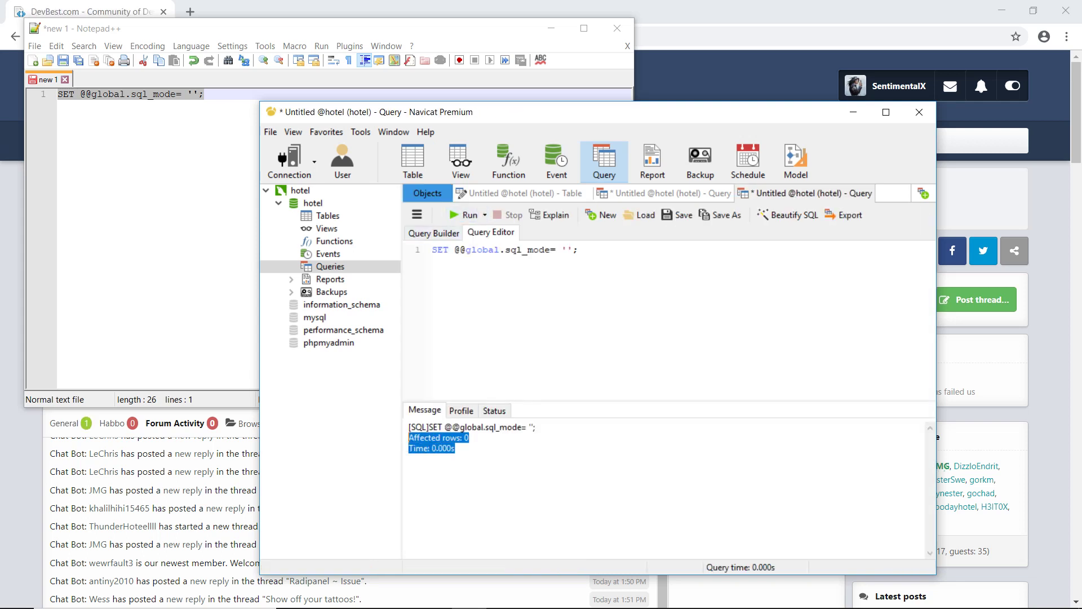
left_click(454, 448)
left_click(410, 458)
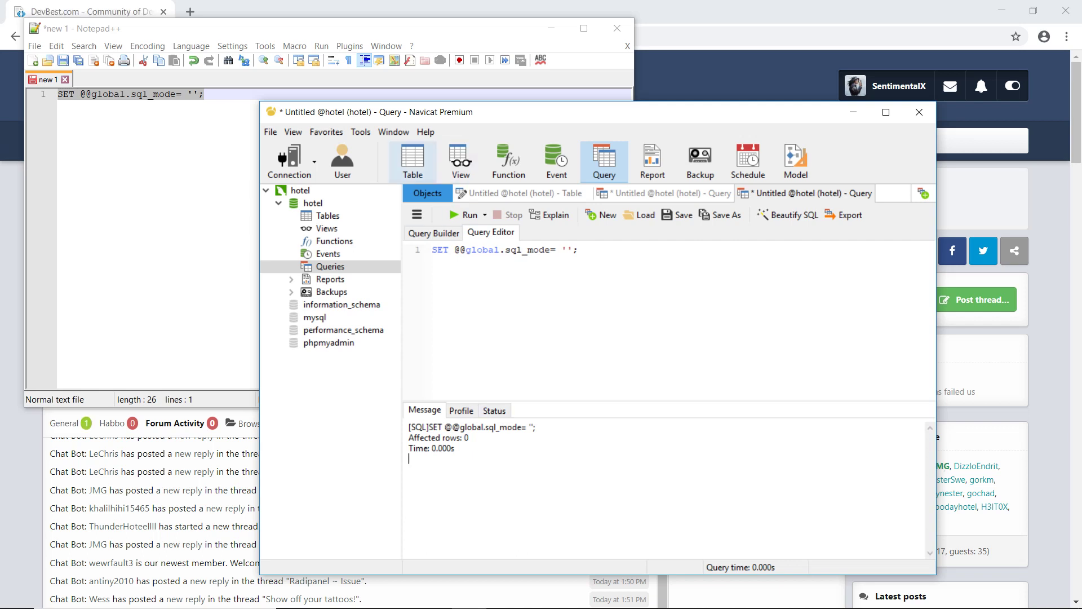
left_click(412, 161)
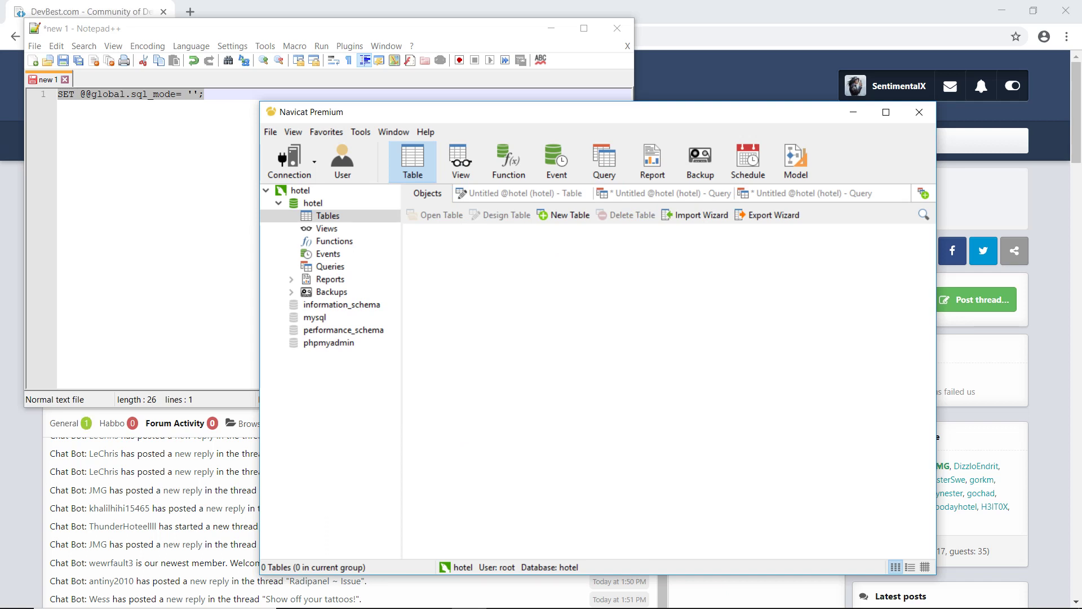
right_click(326, 215)
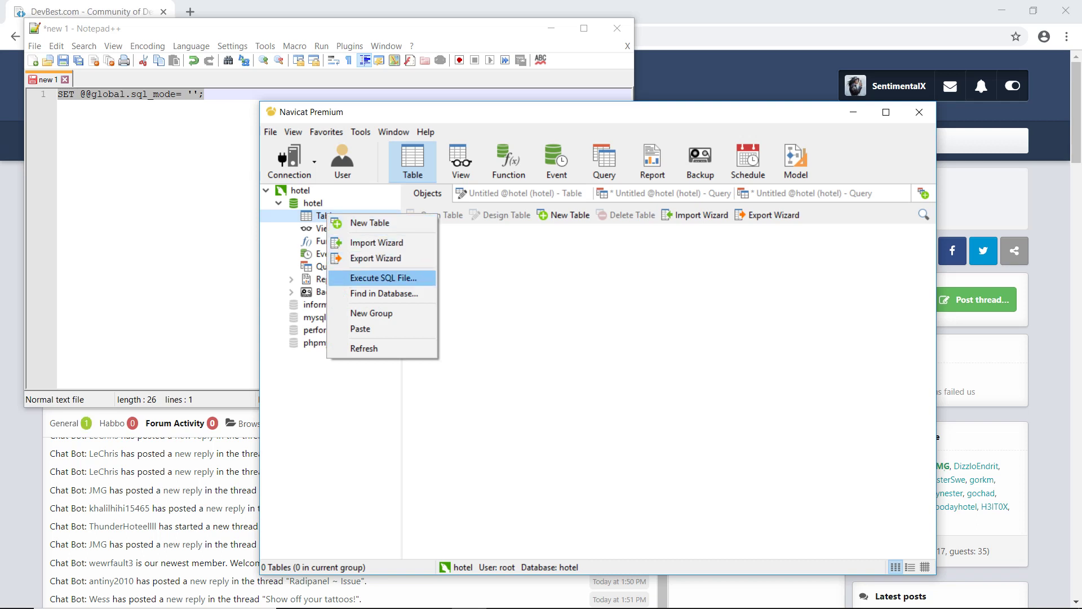
Step: Execute PlusEMU\Release 2\SQLs\Original Database.sql on the hotel database, completing all 23371 queries
left_click(383, 278)
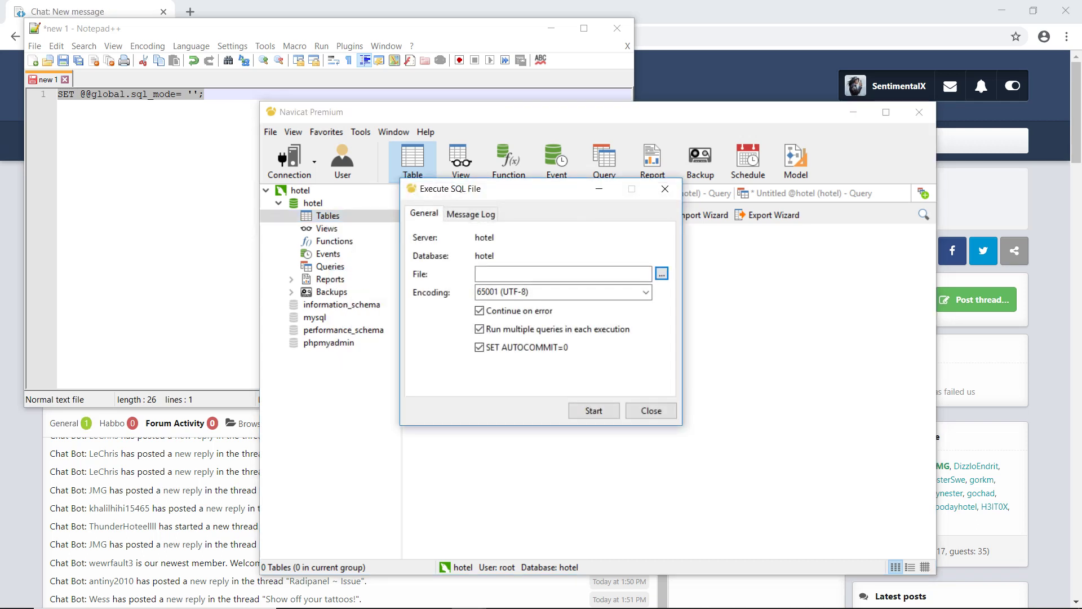
left_click(662, 273)
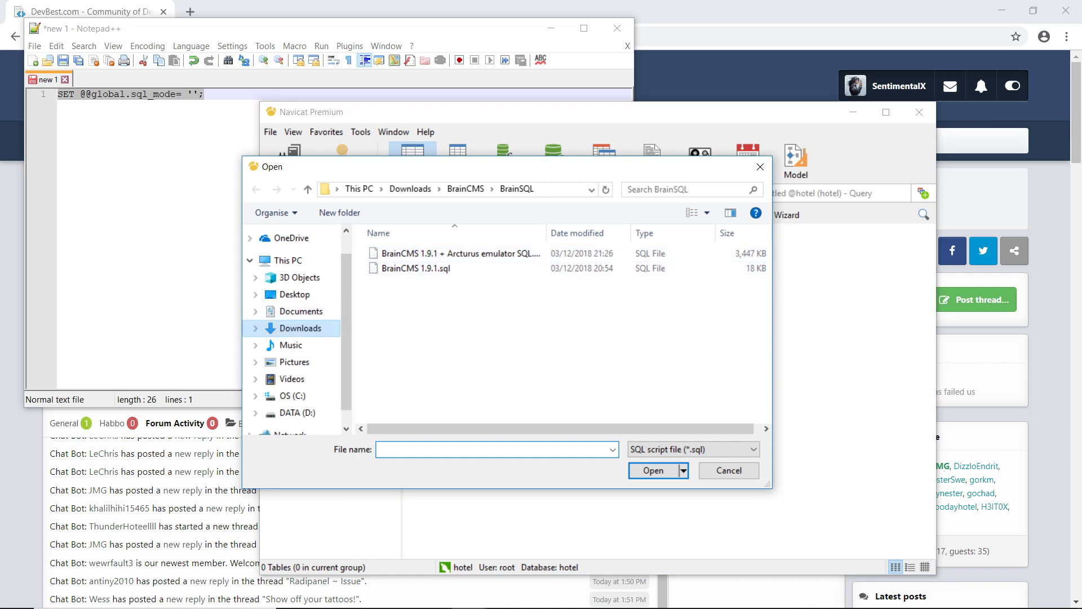
left_click(300, 328)
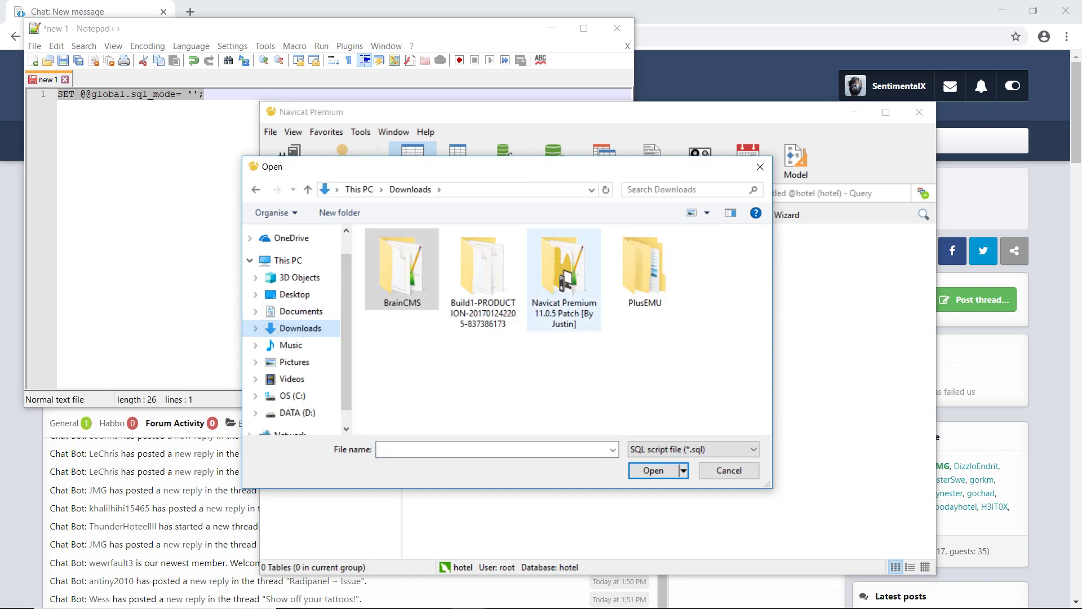
double_click(645, 269)
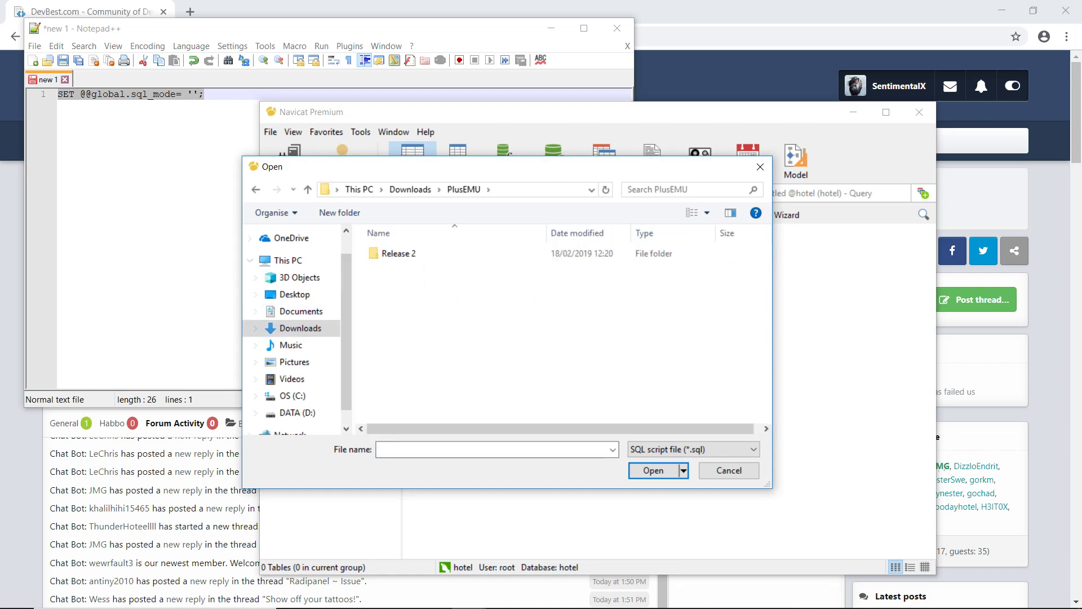
double_click(395, 253)
double_click(390, 267)
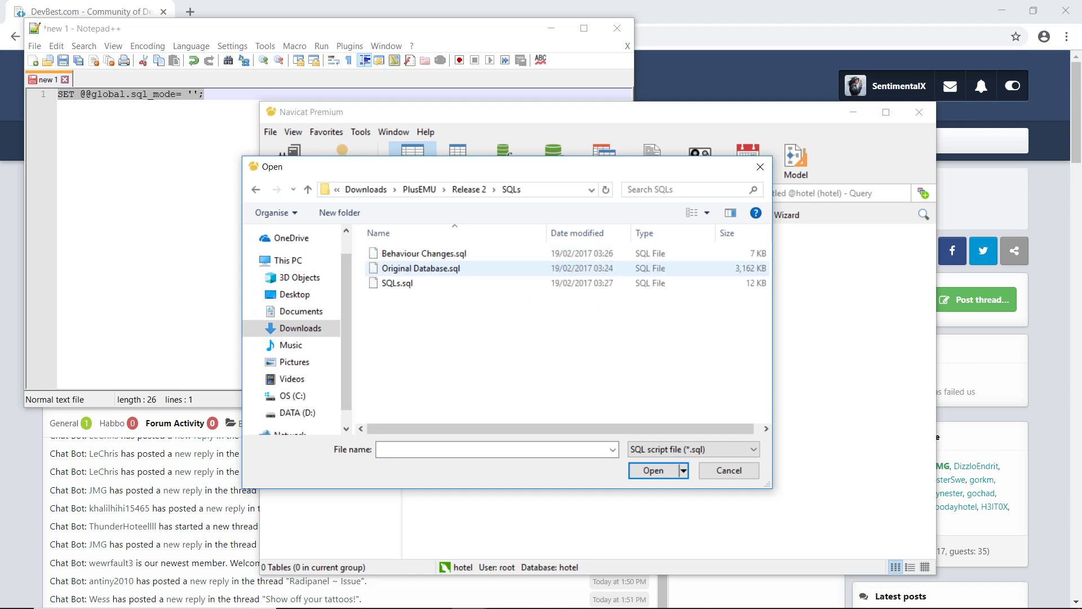
double_click(409, 269)
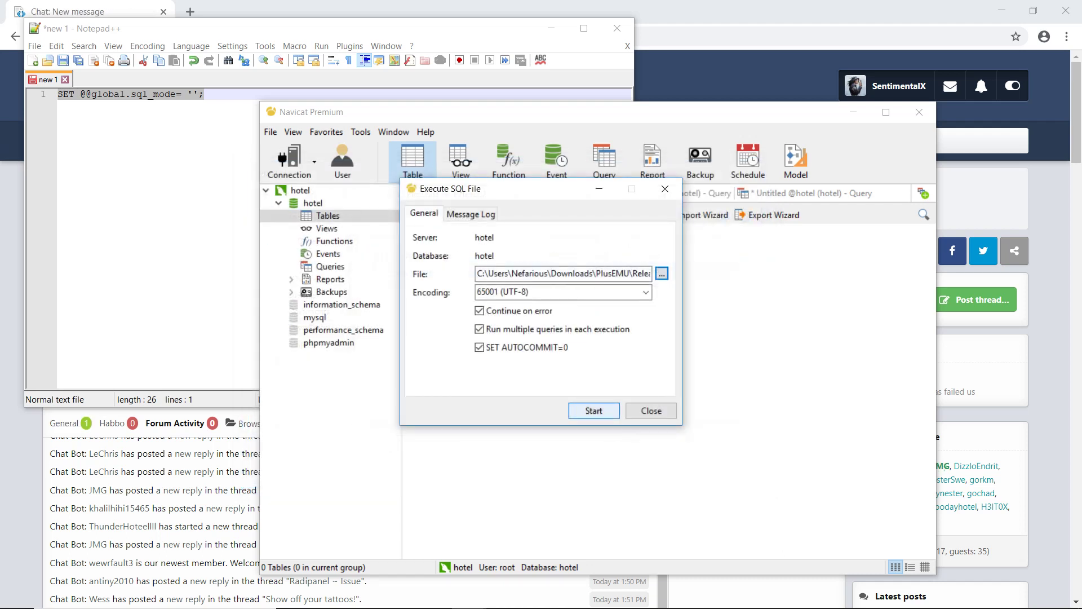
left_click(594, 410)
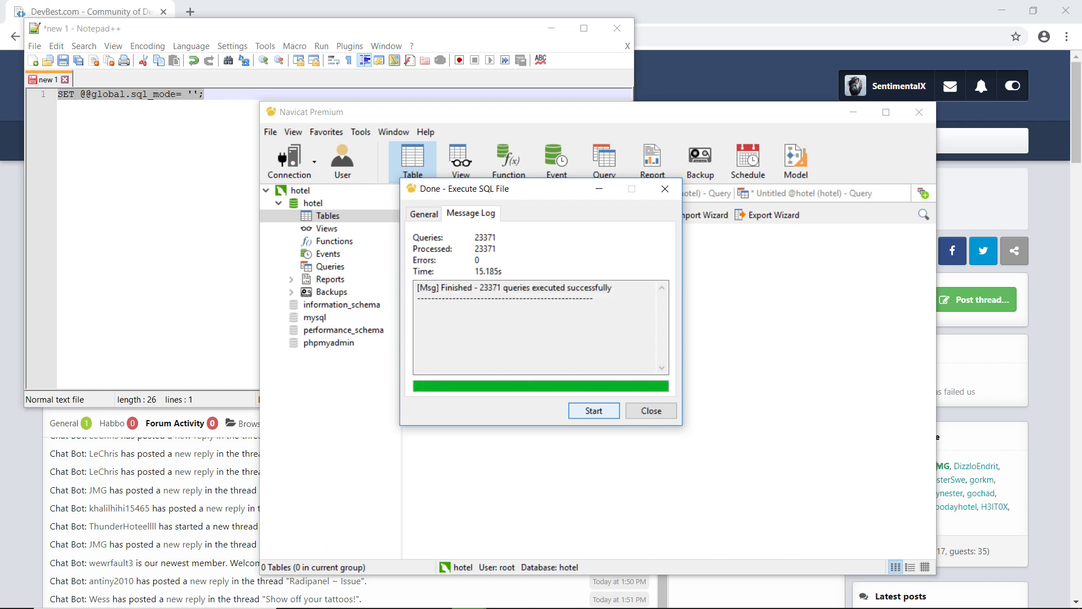
key("Return")
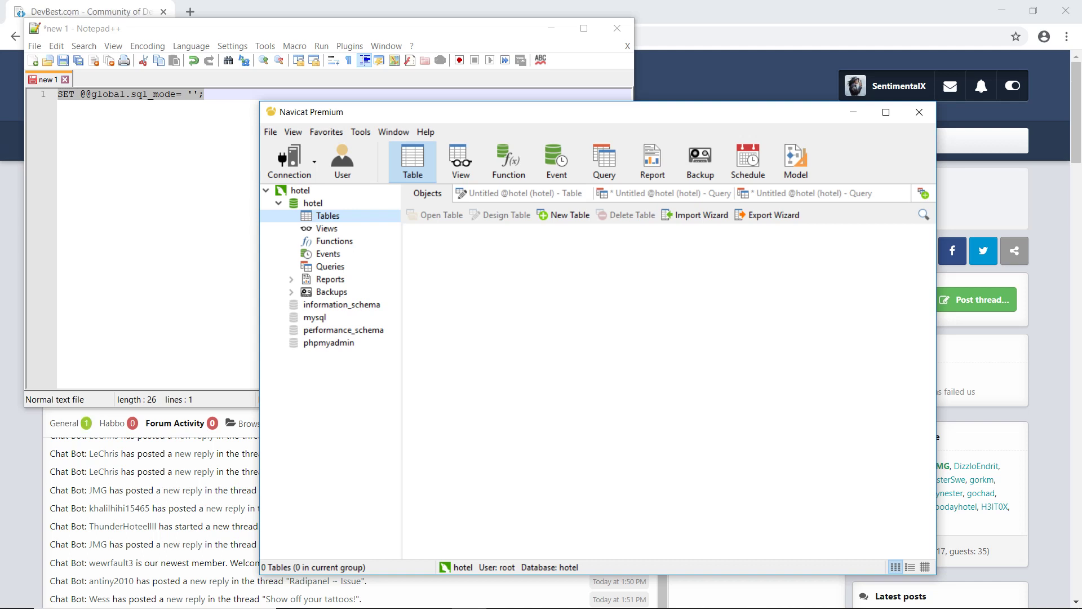
Step: Execute Behaviour Changes.sql on the hotel database, running its 73 queries without errors
right_click(321, 215)
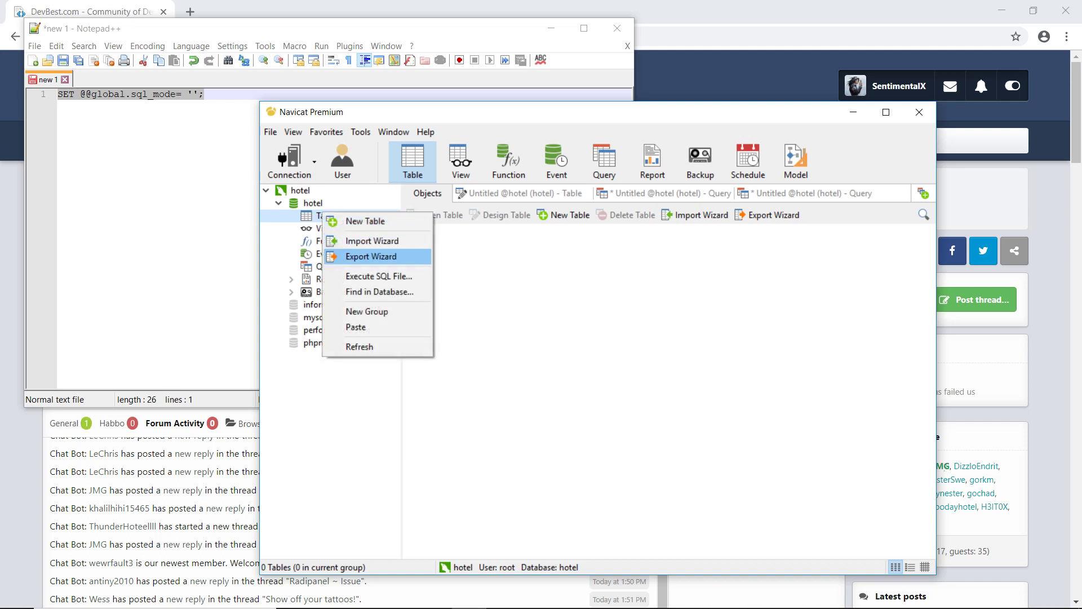
left_click(349, 276)
left_click(662, 273)
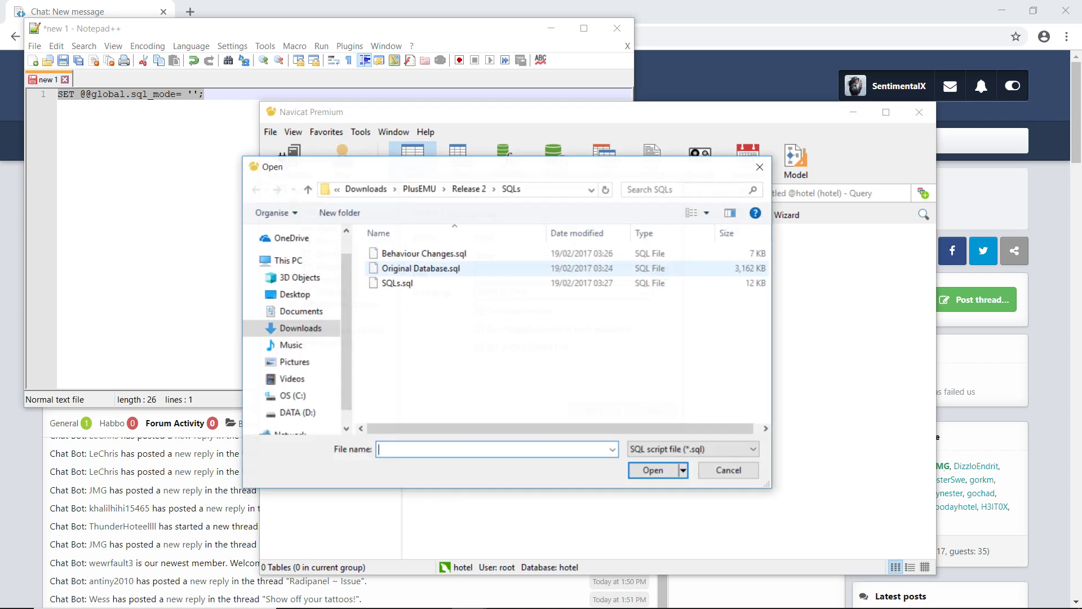
left_click(424, 253)
key("Return")
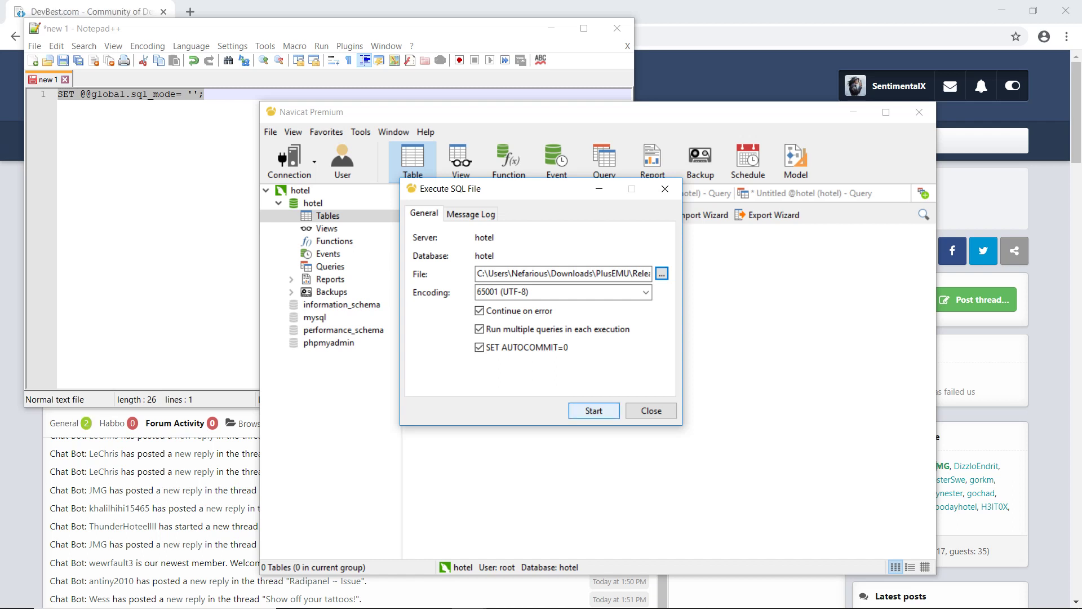
key("Return")
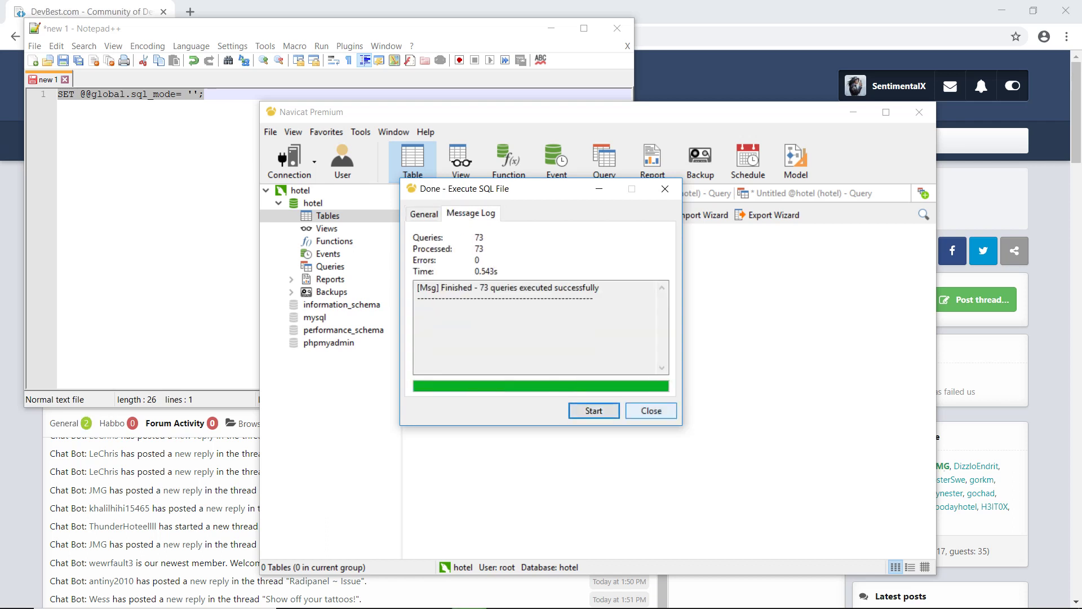
left_click(651, 410)
Step: Refresh the hotel table list so all 92 tables appear
right_click(619, 371)
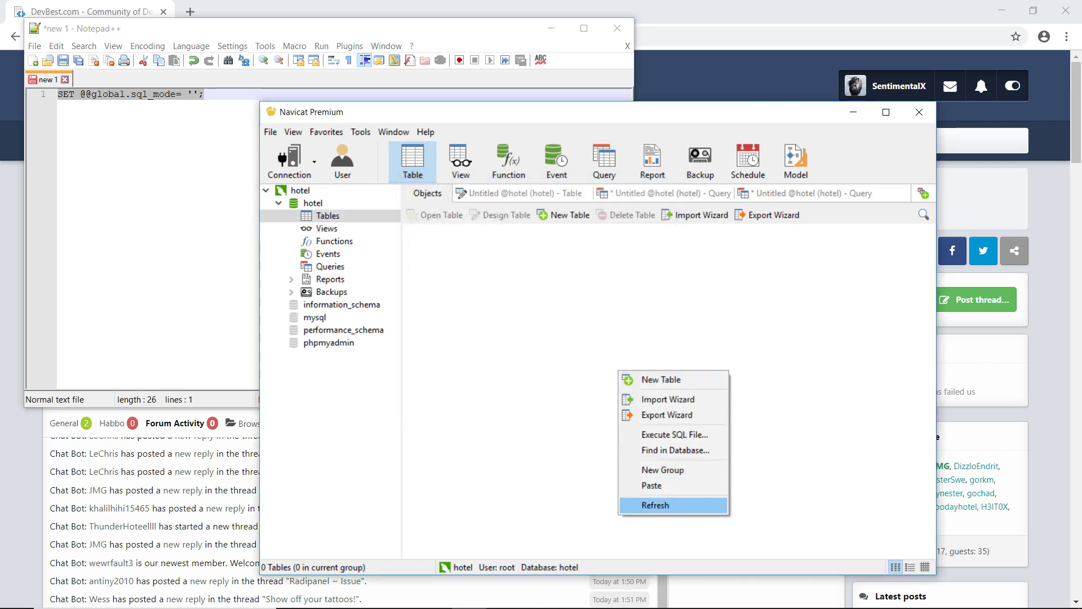
left_click(655, 506)
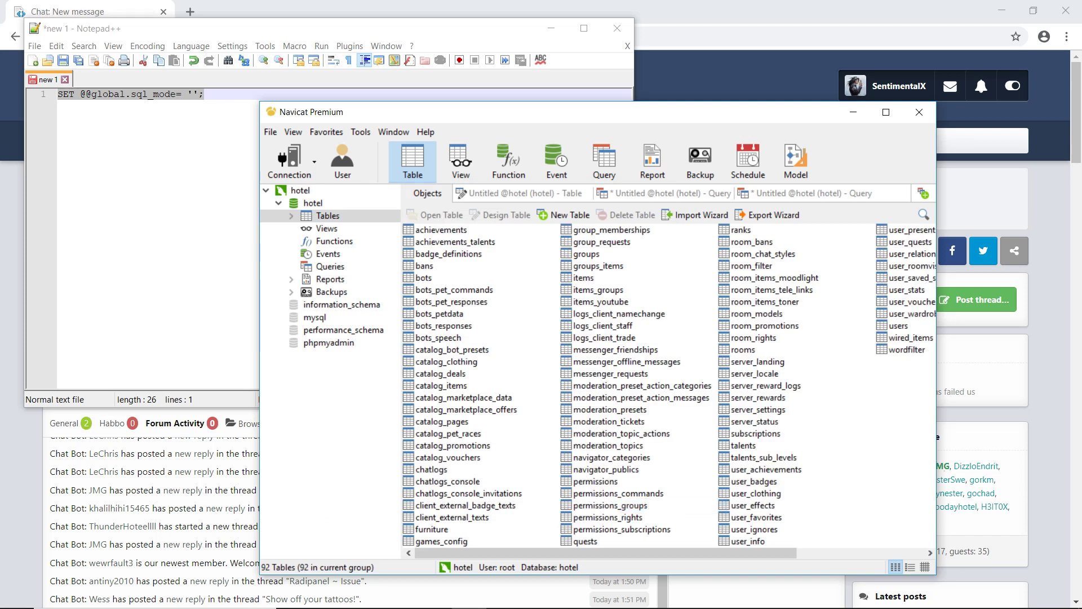
right_click(319, 216)
Step: Execute the BrainCMS 1.9.1 + Arcturus SQL file from Downloads\BrainCMS\BrainSQL on the hotel database
left_click(372, 280)
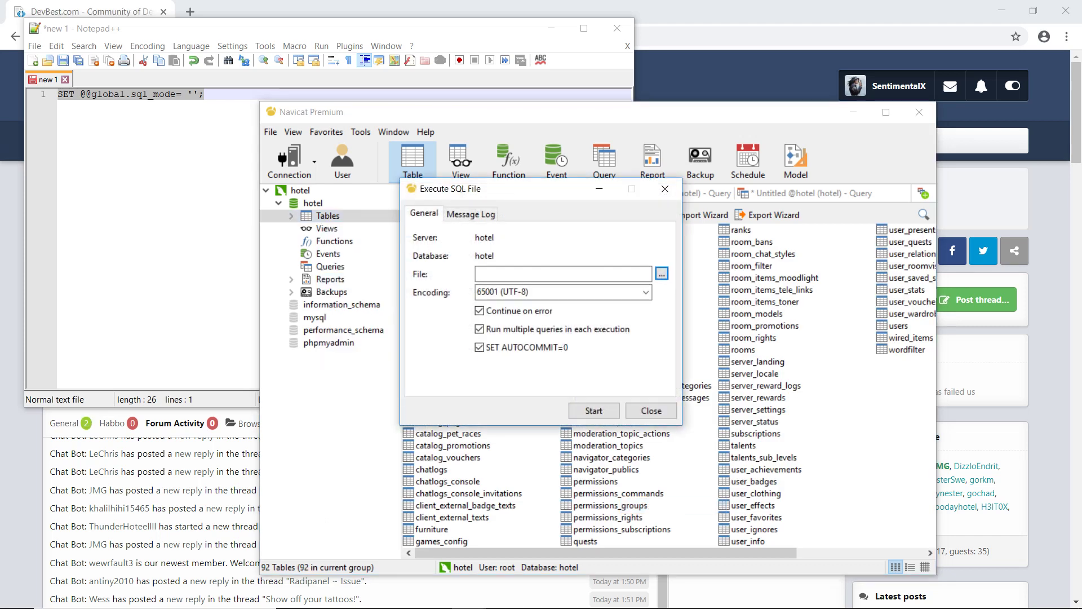
left_click(660, 274)
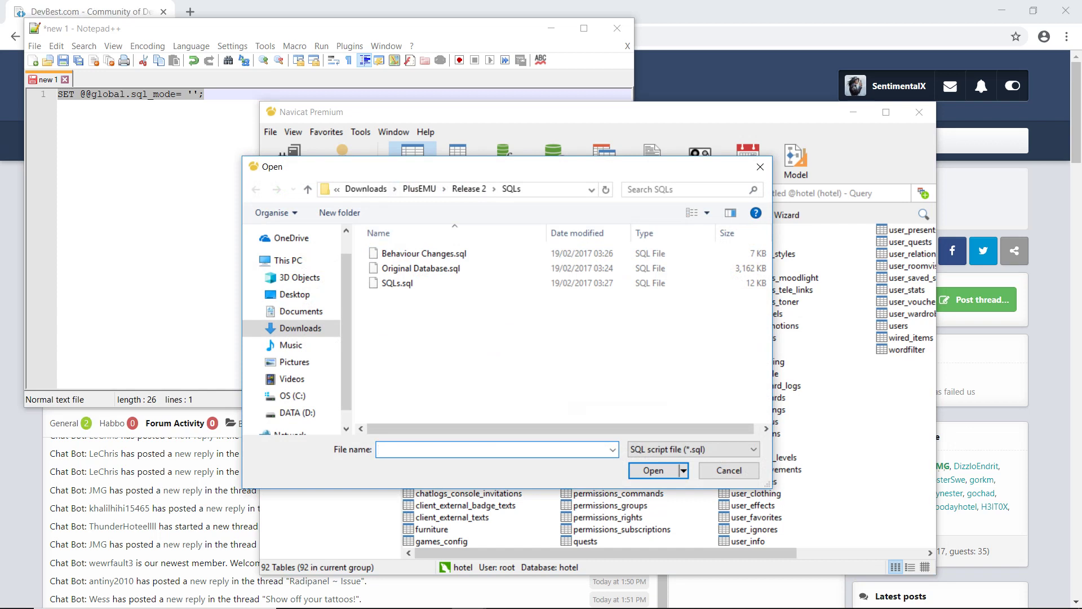
left_click(366, 189)
double_click(402, 270)
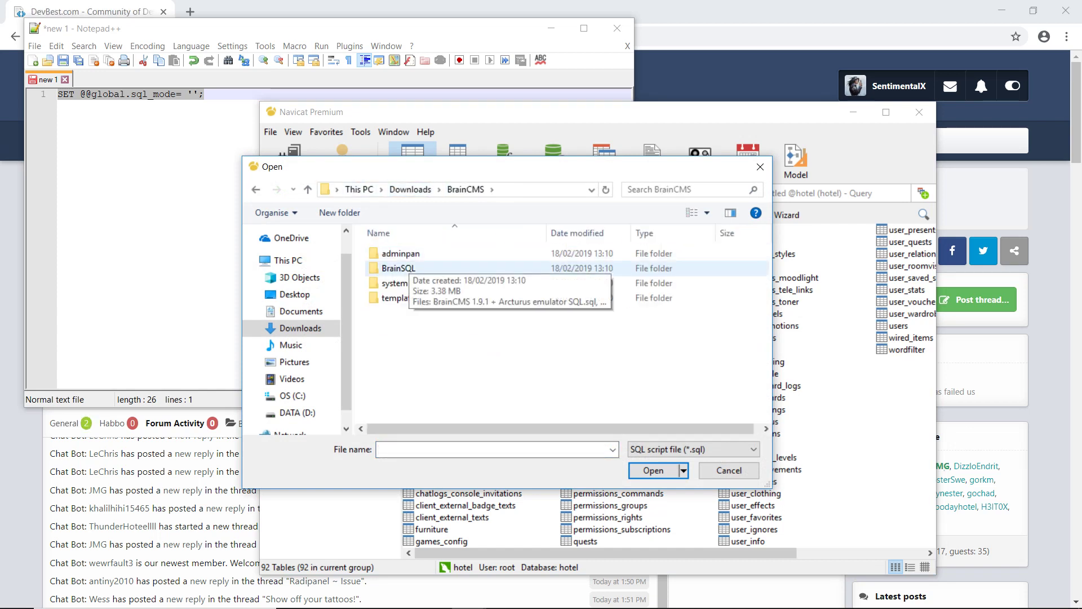
double_click(410, 268)
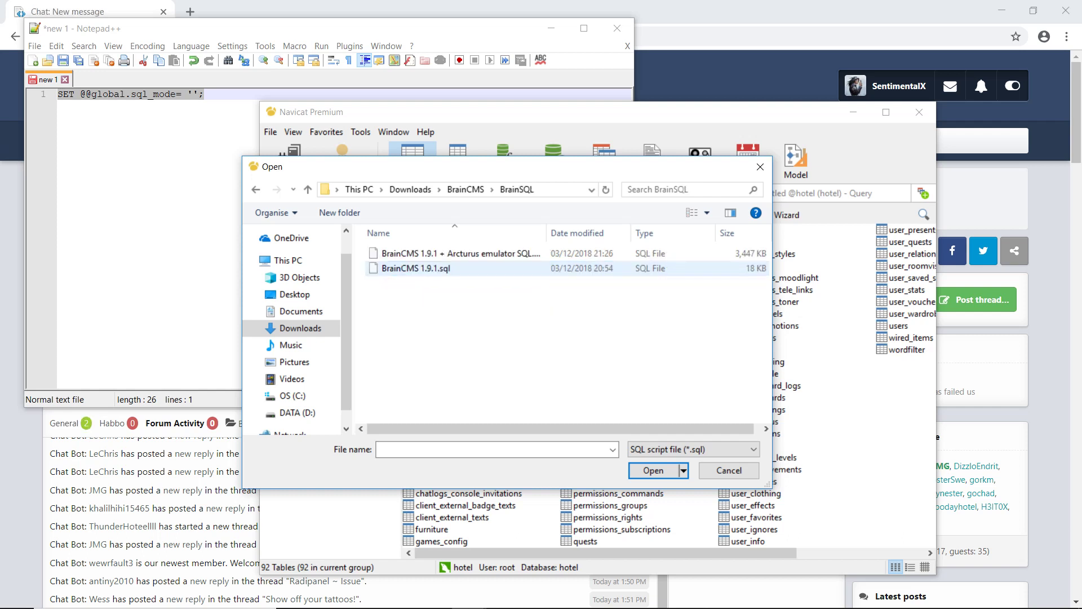
left_click(424, 254)
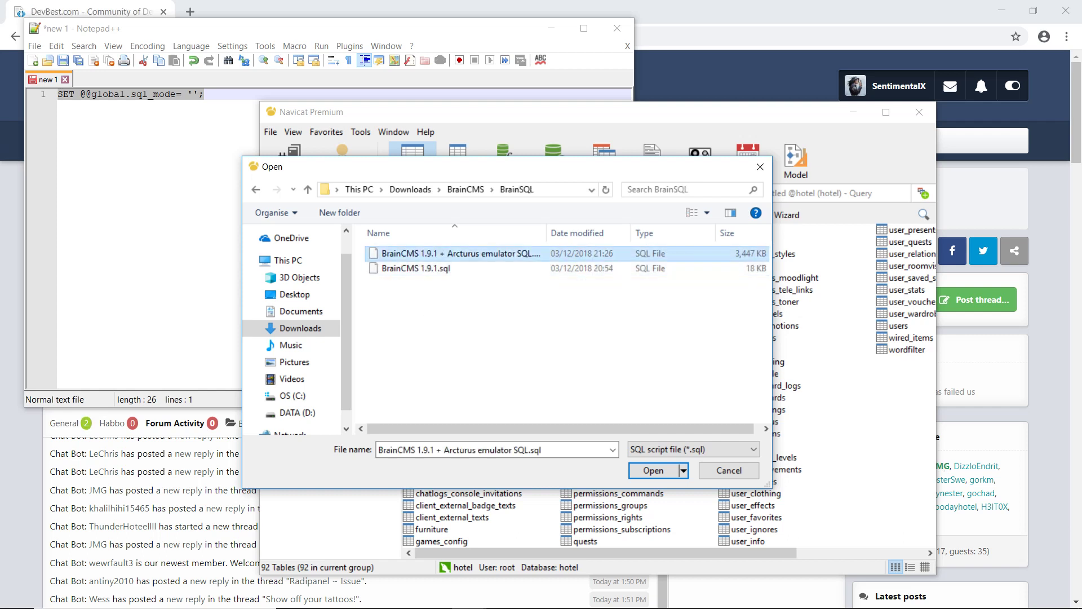
double_click(416, 269)
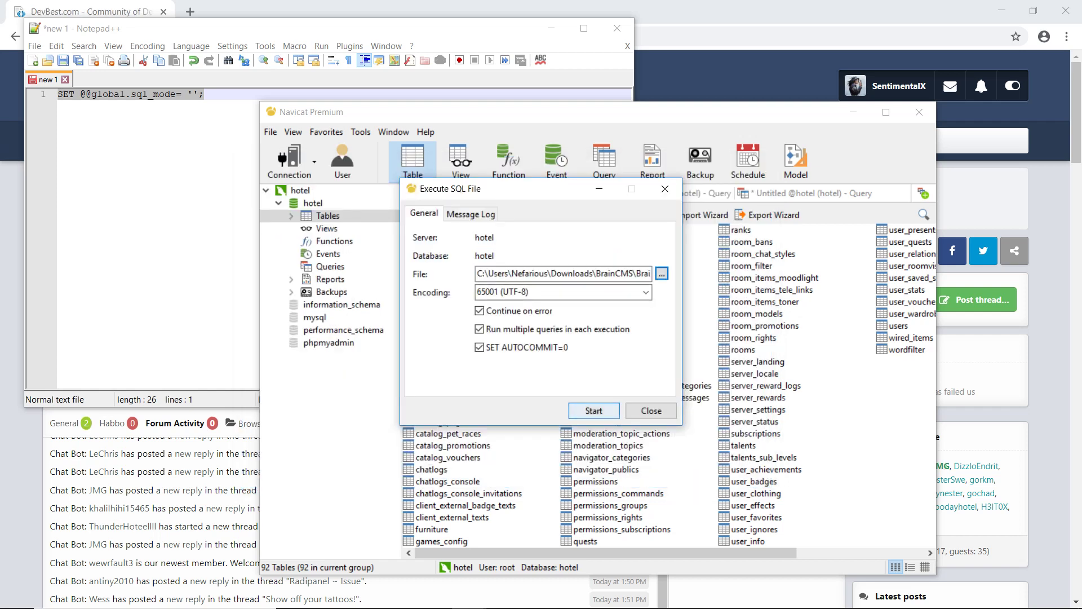
key("Return")
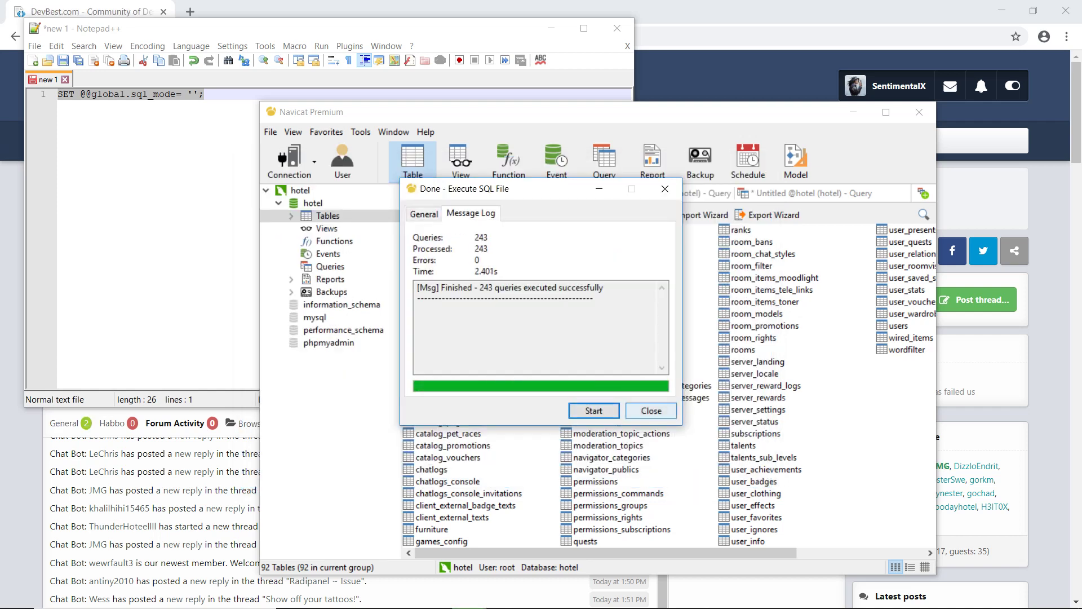
left_click(651, 411)
Step: Refresh the table list to show all 104 tables, then close Navicat
right_click(881, 421)
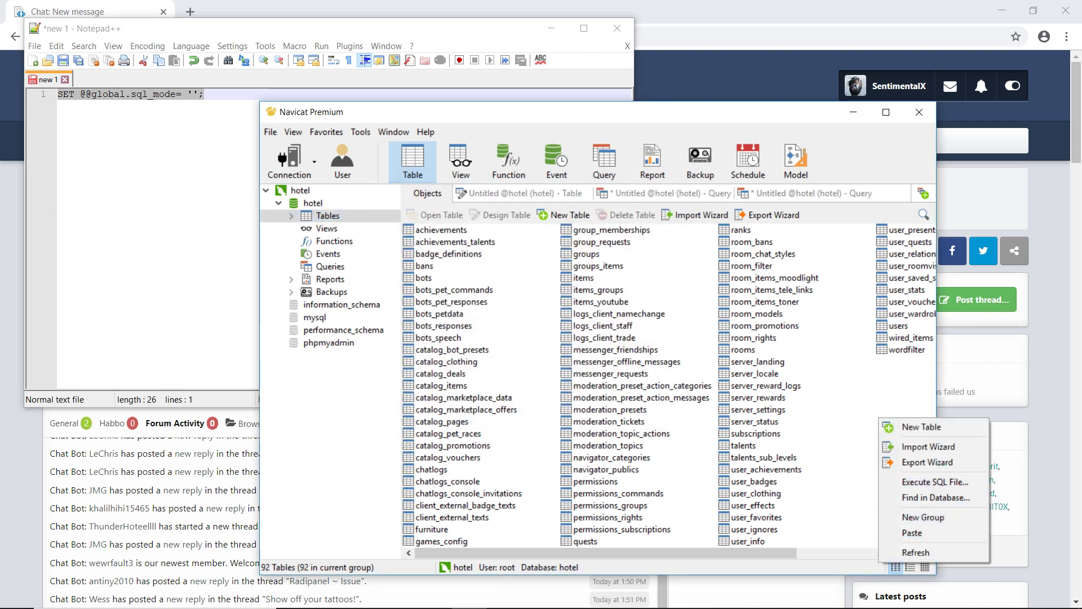
left_click(915, 552)
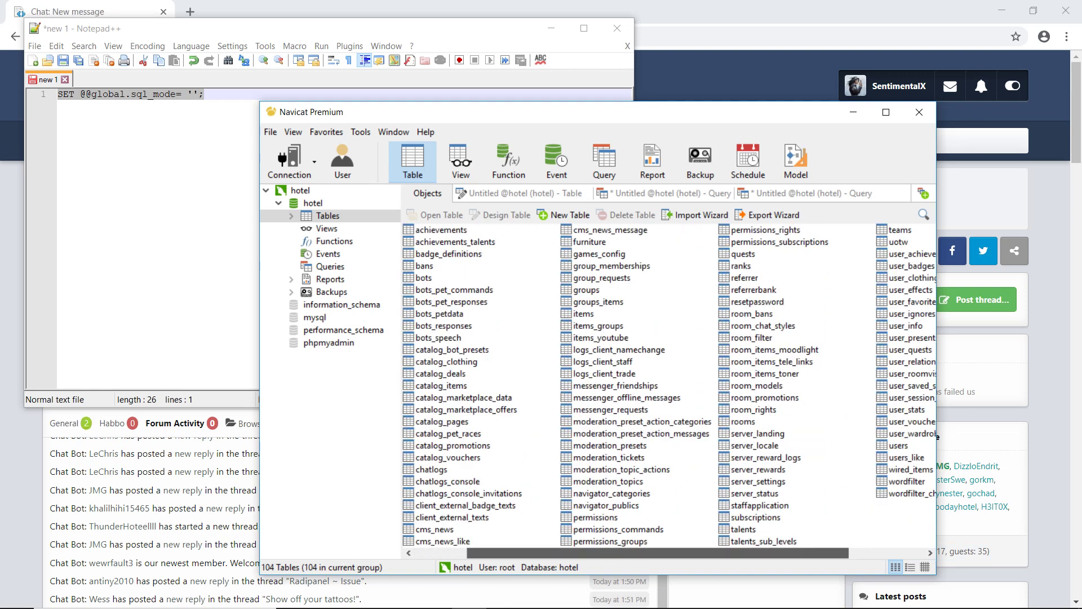
left_click(916, 552)
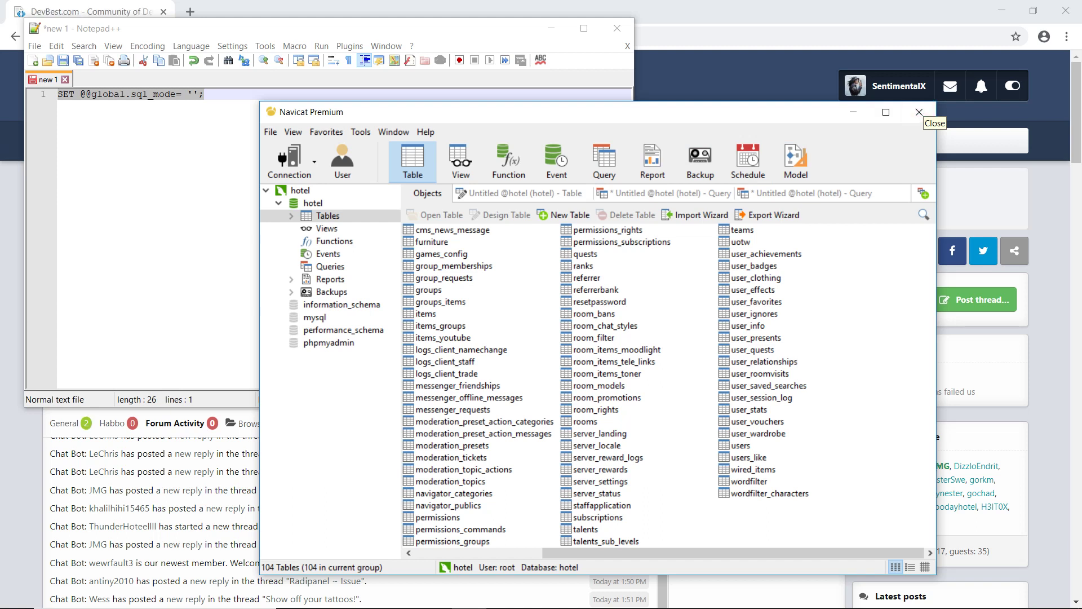
left_click(919, 112)
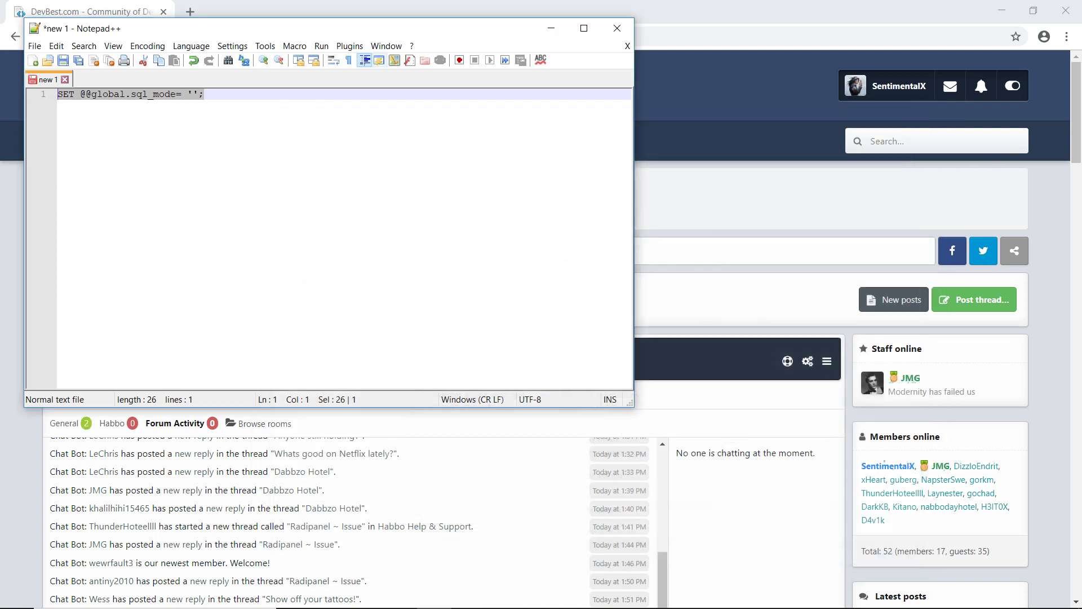
Step: Close Notepad++ and rename the Build1 folder in htdocs to 'game'
left_click(617, 29)
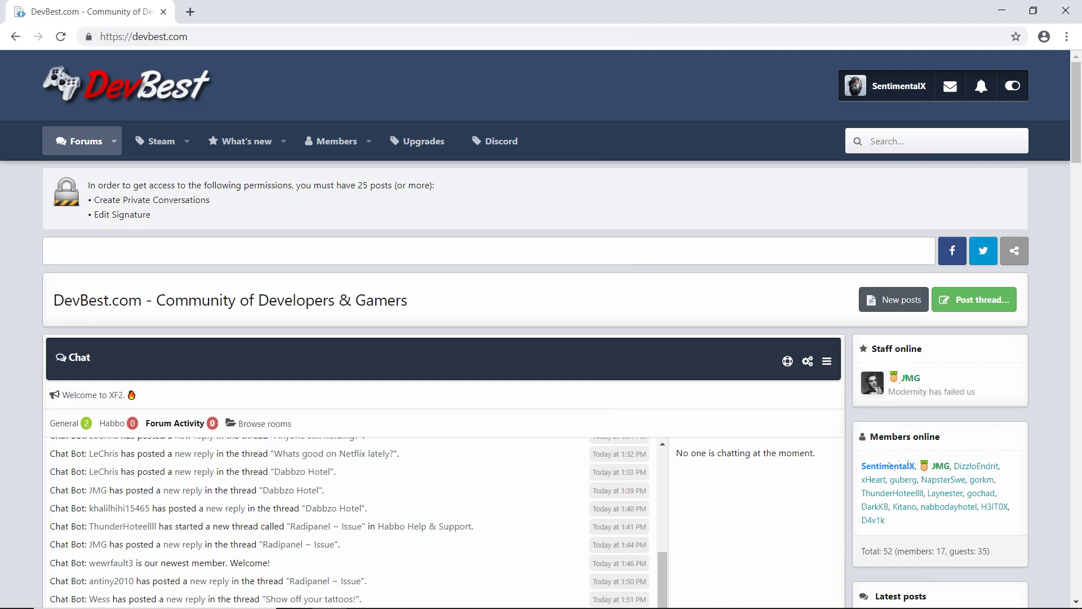
key("alt+Tab")
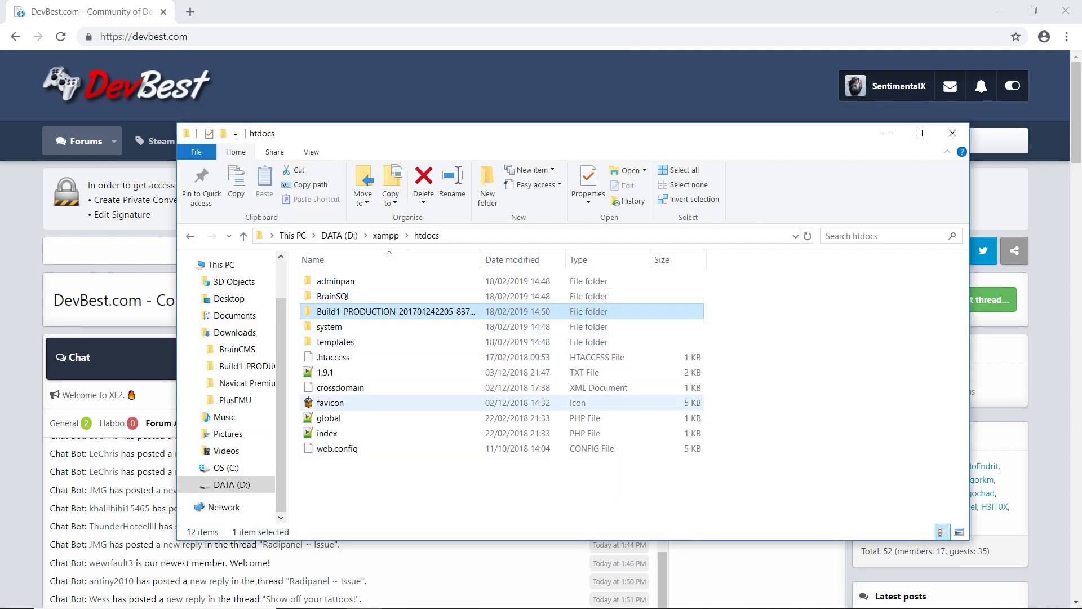
left_click_drag(423, 493, 326, 280)
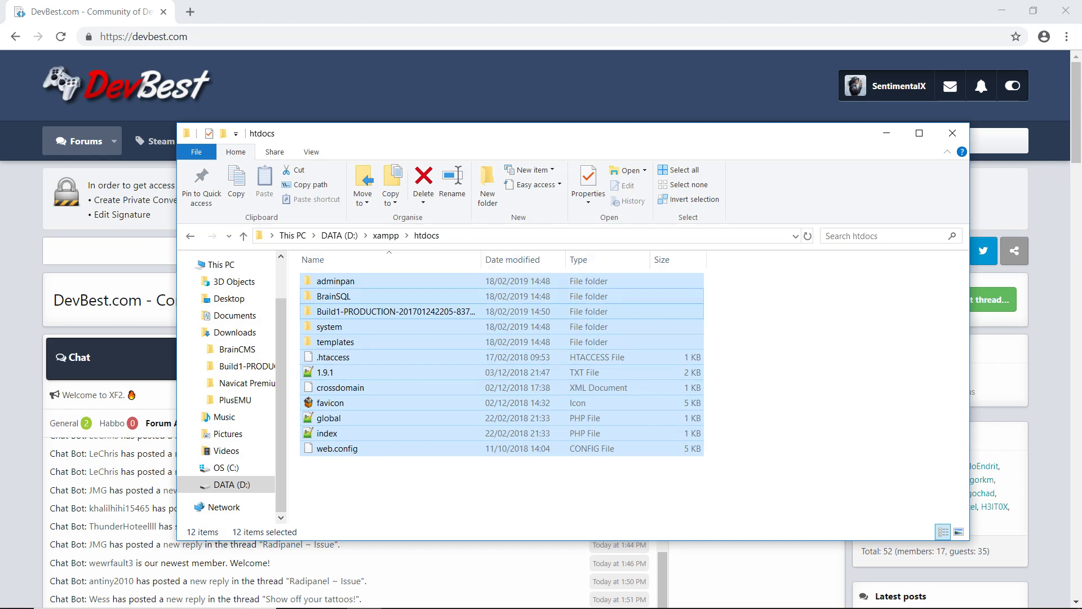
left_click(389, 312)
right_click(389, 311)
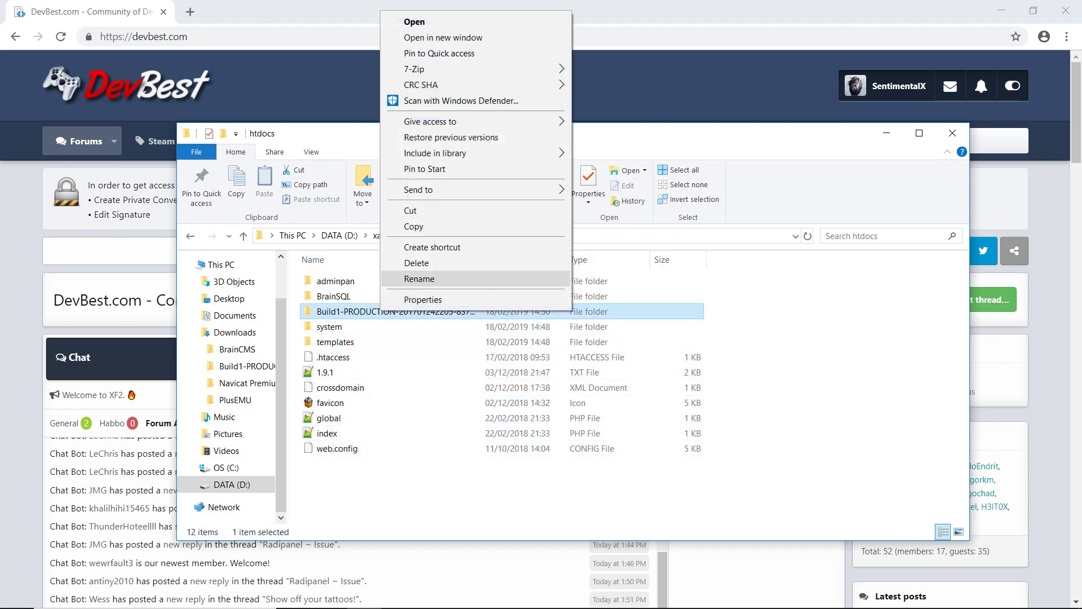
left_click(419, 276)
type("game")
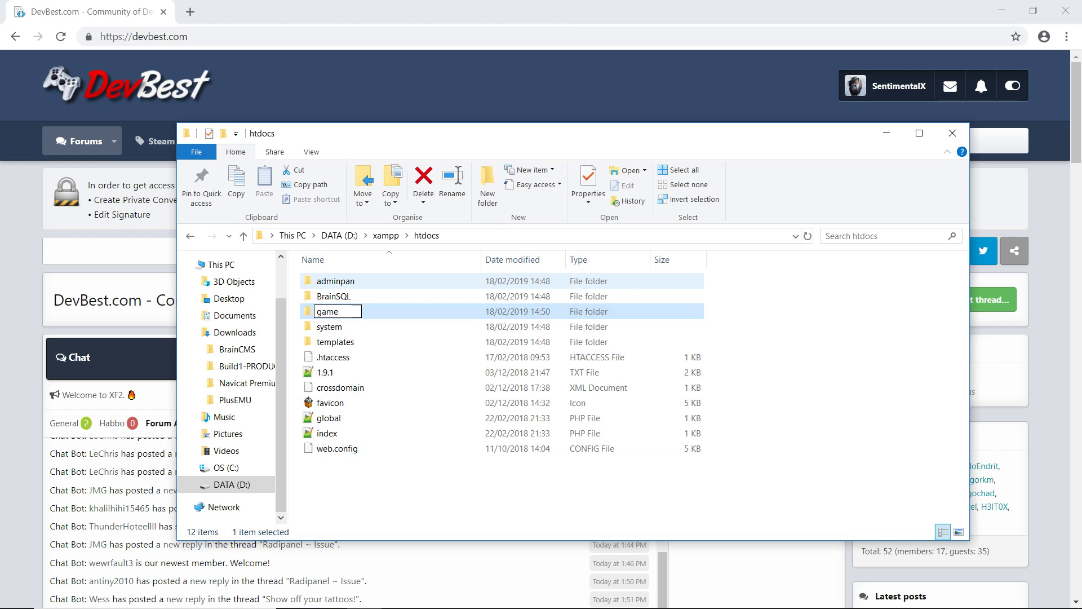
key("Return")
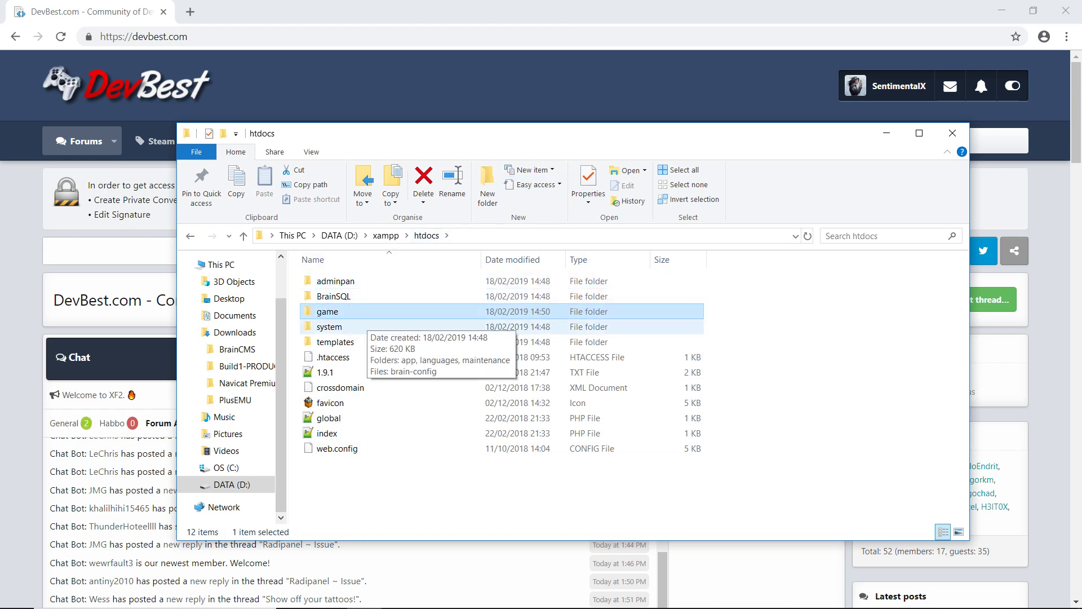
Step: Delete the BrainSQL folder and open system\brain-config.php
left_click(349, 297)
right_click(349, 296)
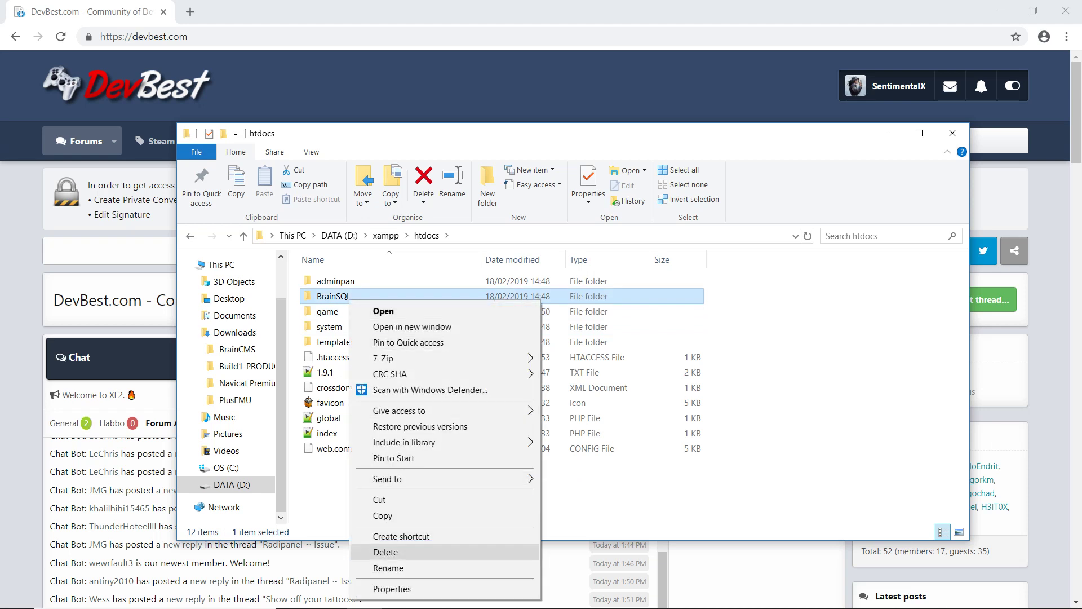
left_click(385, 552)
left_click(329, 311)
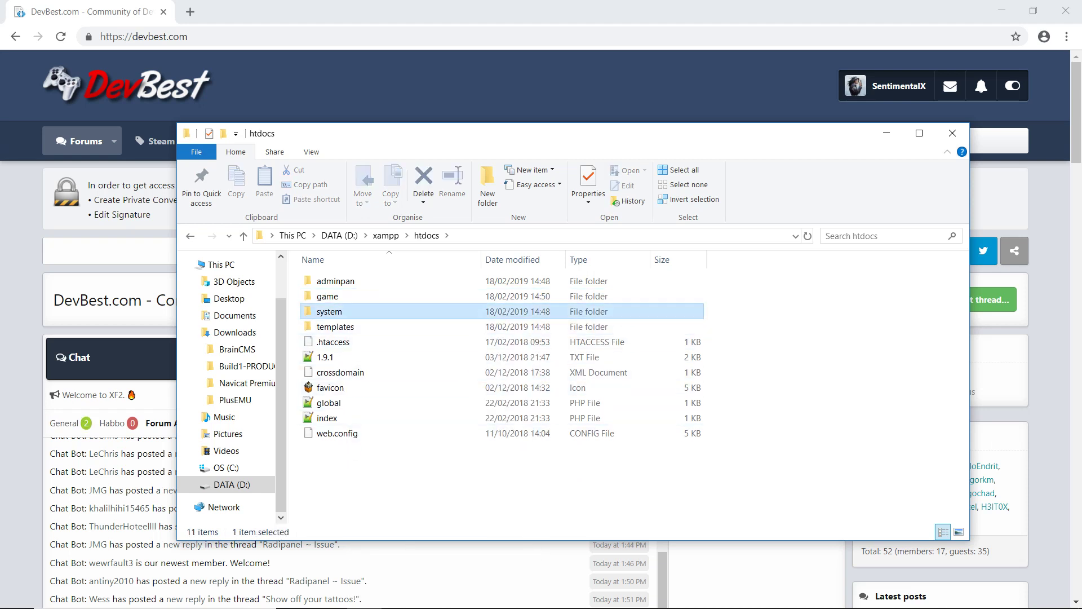
double_click(329, 311)
double_click(332, 326)
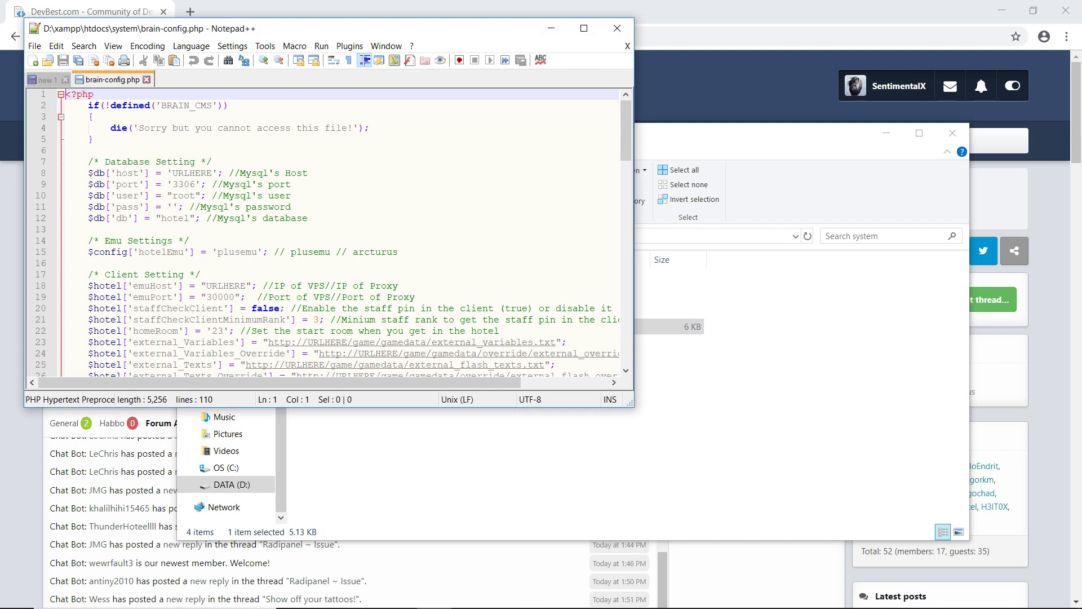
Step: Maximize Notepad++ and Replace All 17 URLHERE occurrences in brain-config.php with localhost
left_click(584, 28)
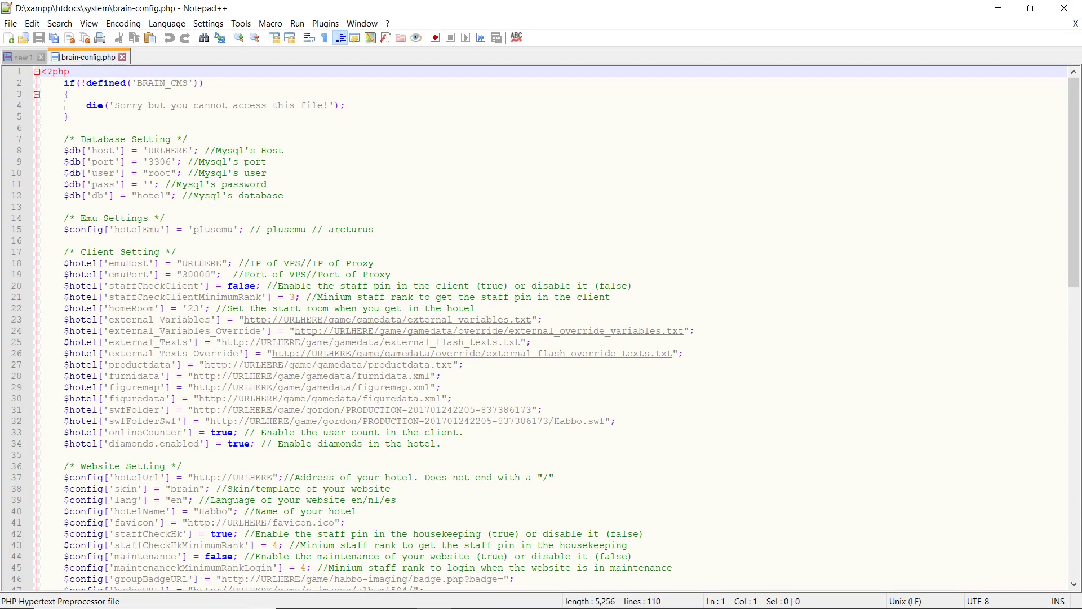
left_click_drag(148, 151, 189, 151)
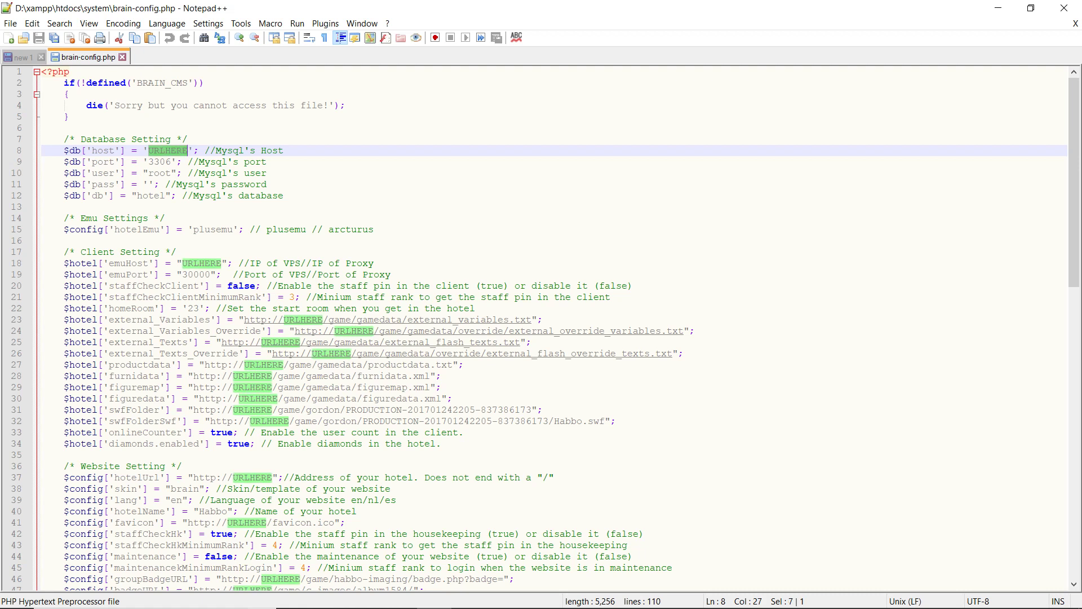
key("ctrl+h")
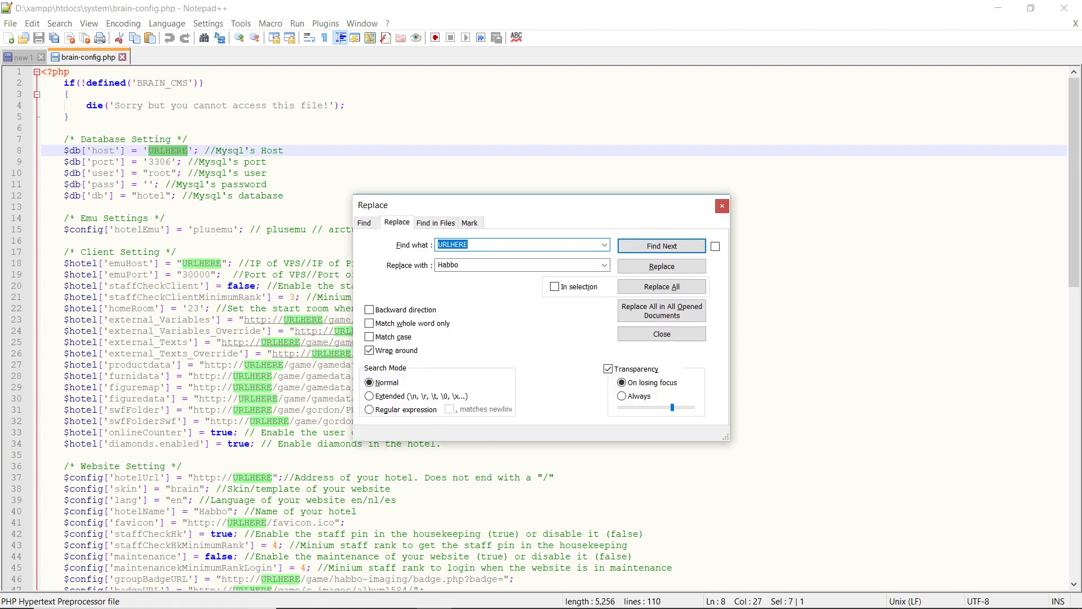
key("Tab")
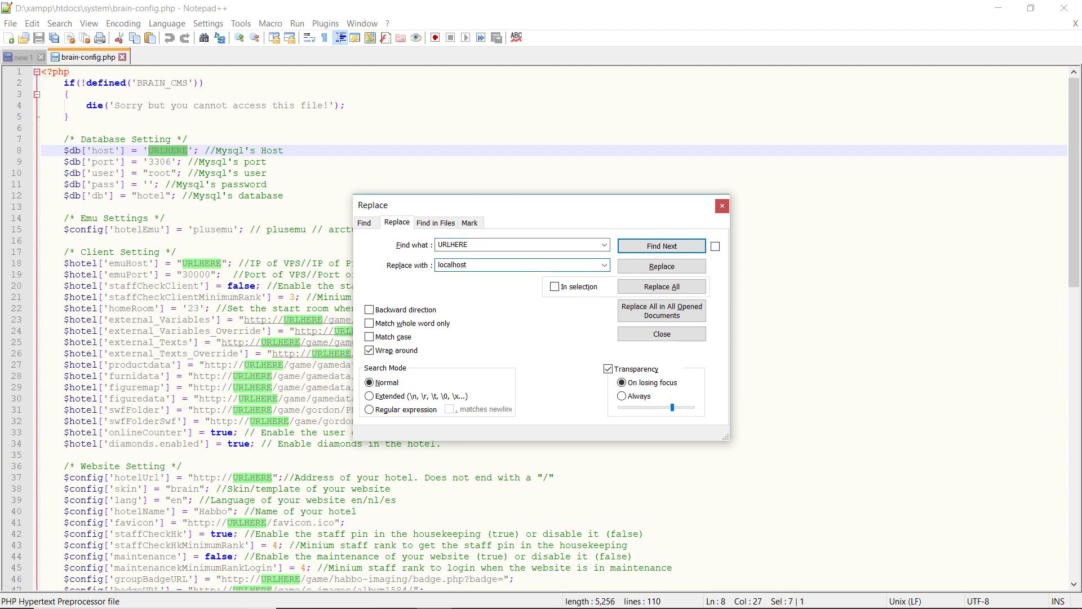
left_click(662, 286)
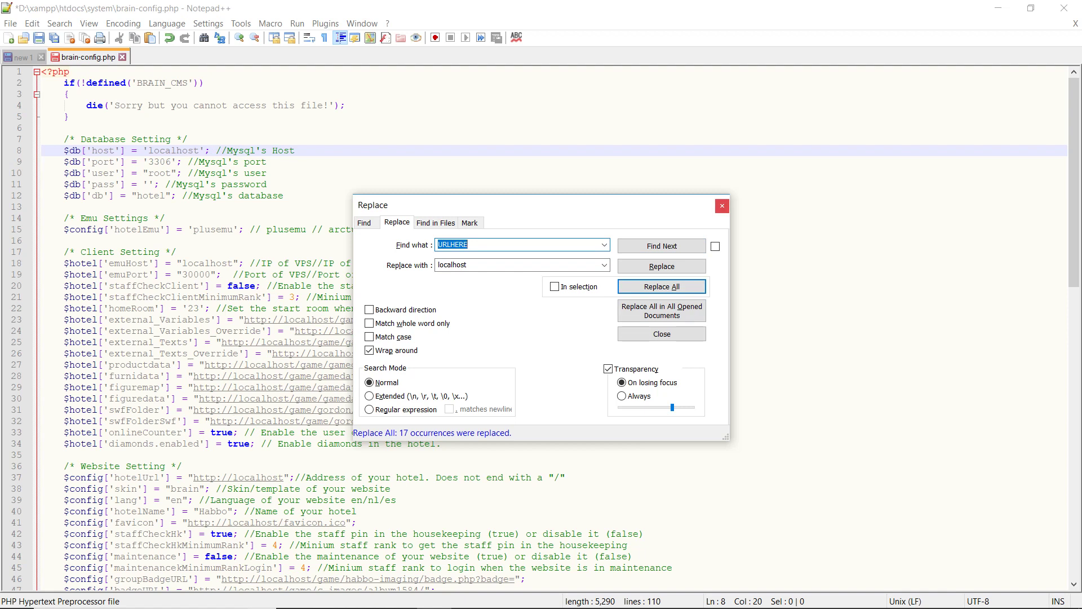
key("Escape")
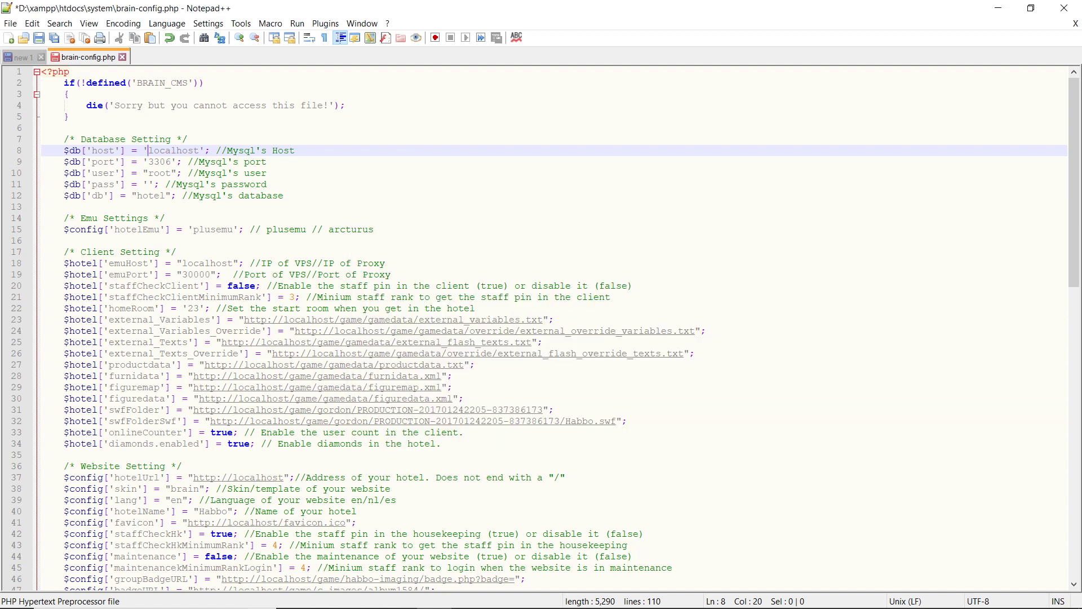
Step: Replace the user name in the alert message with 'Habbo'
scroll(542, 327, "down", 5)
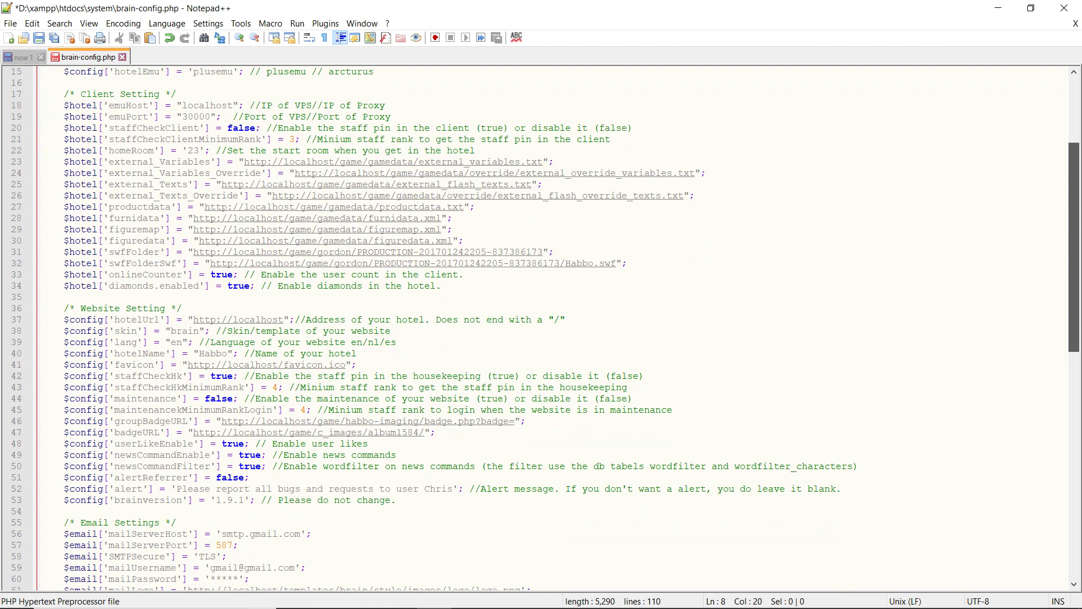
scroll(541, 327, "down", 3)
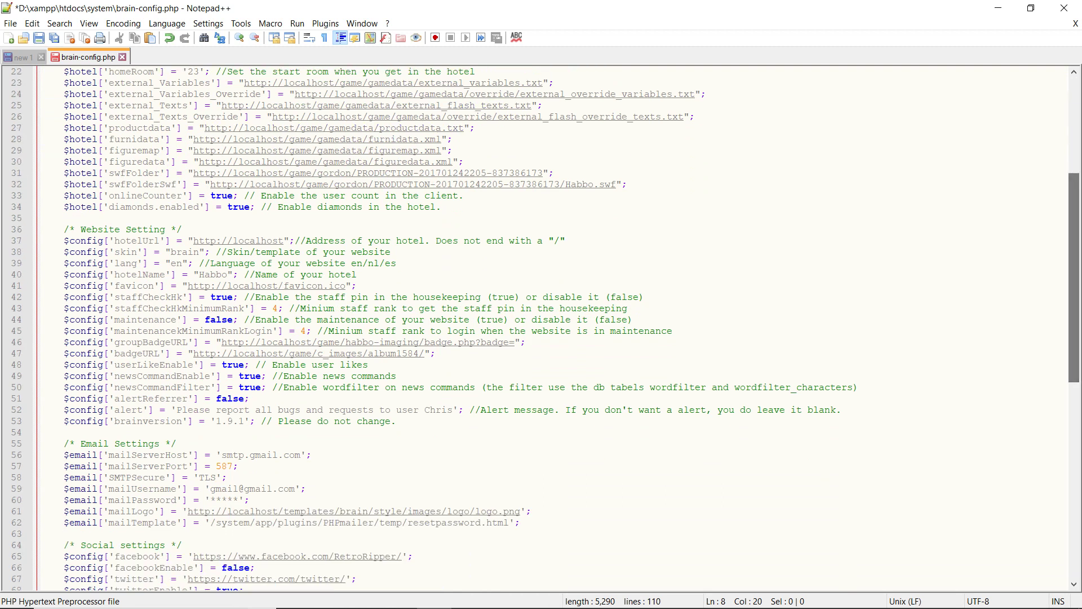
scroll(542, 327, "down", 4)
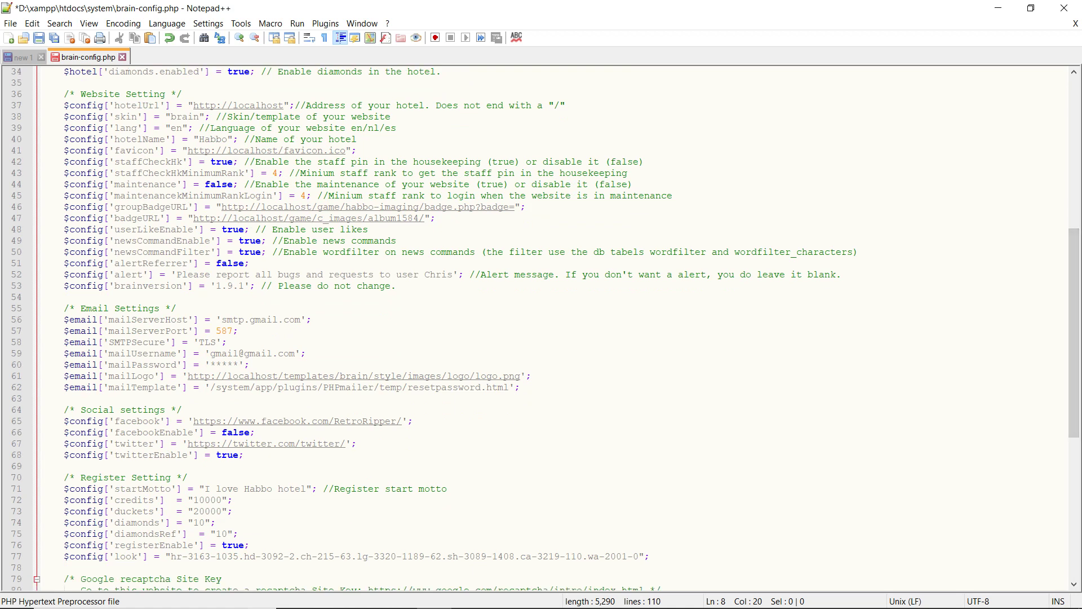
double_click(438, 274)
key("BackSpace")
type("Habbo")
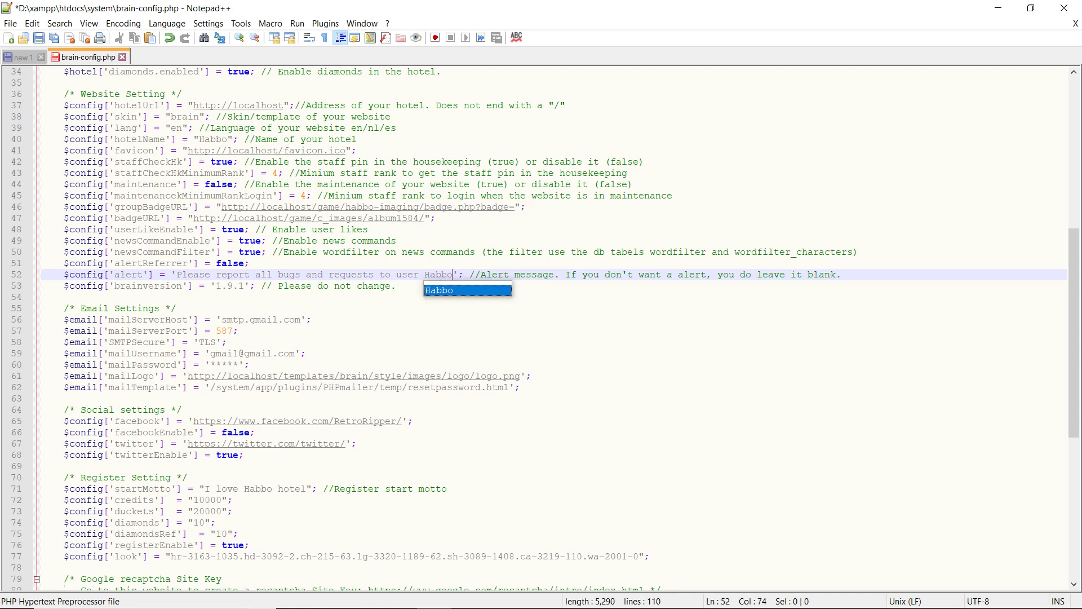
left_click(605, 252)
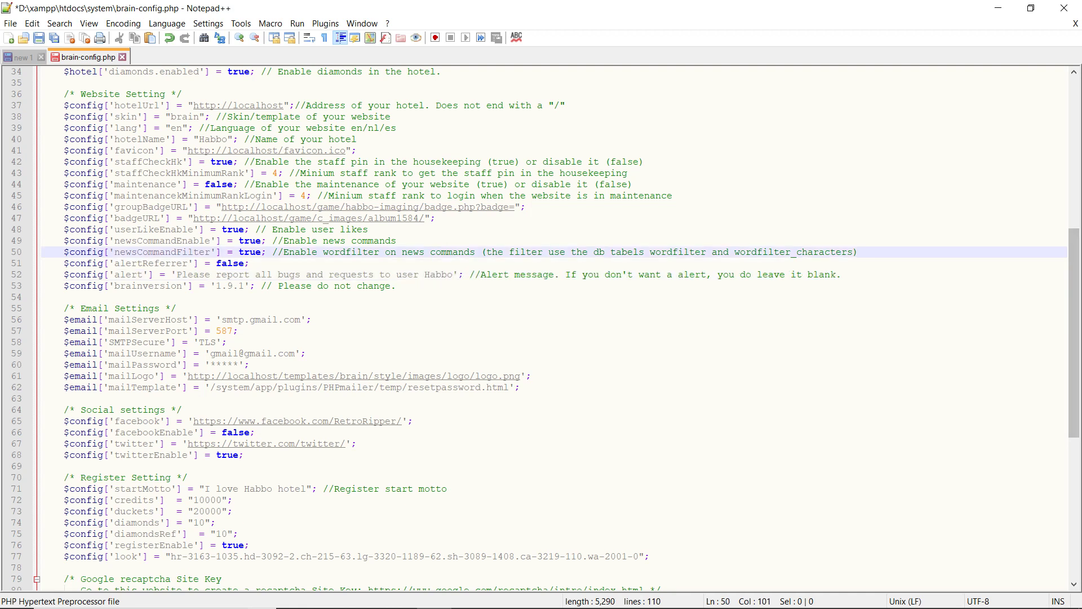
Step: Review the register start motto line containing 'Habbo'
scroll(541, 327, "down", 2)
scroll(542, 327, "down", 9)
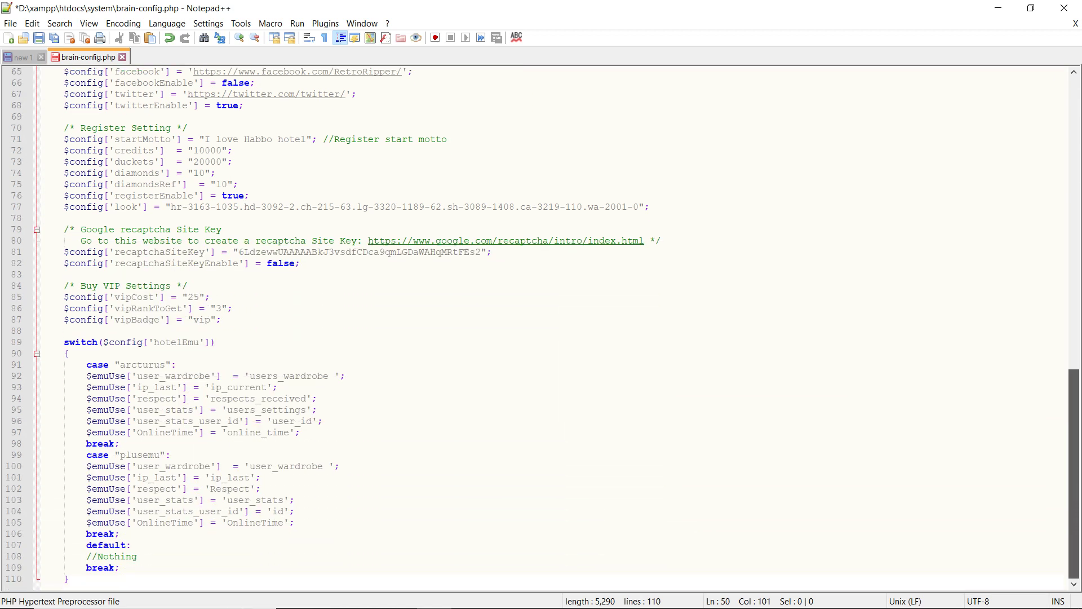
scroll(541, 327, "up", 4)
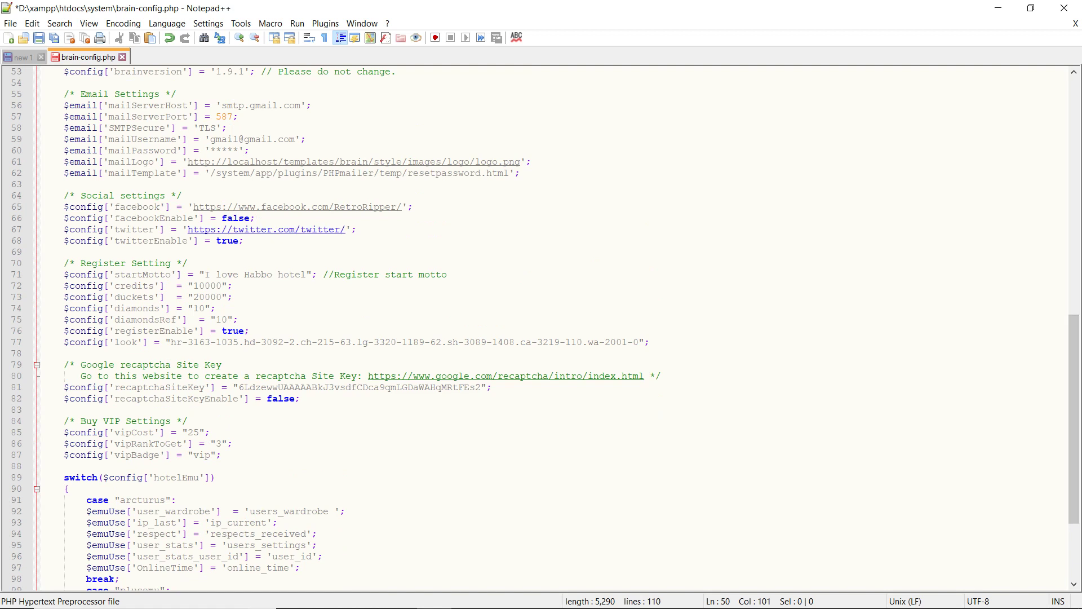
left_click_drag(356, 229, 251, 218)
left_click(246, 241)
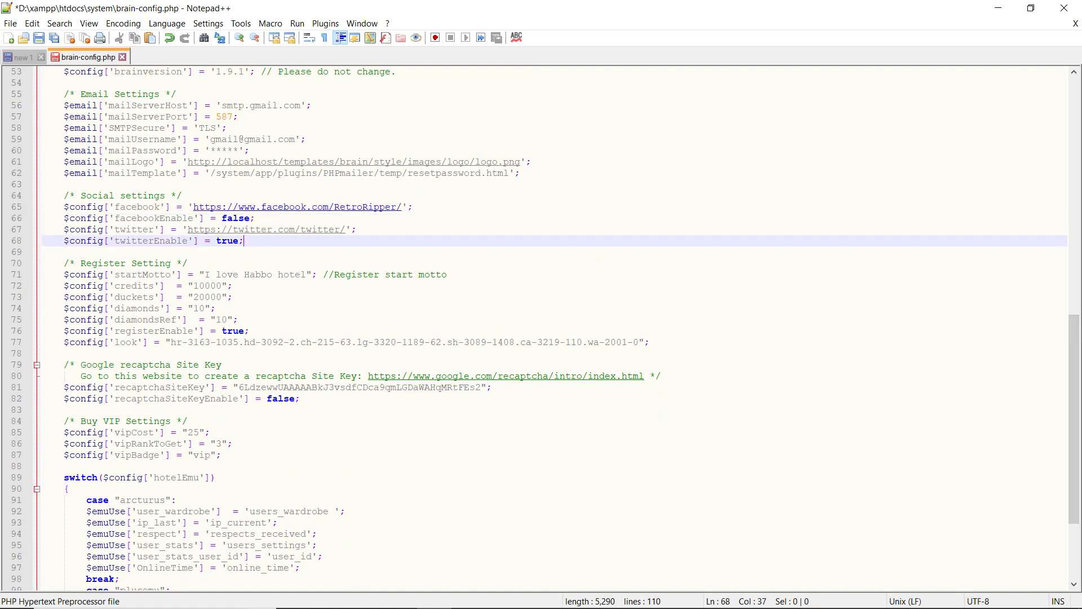
double_click(258, 275)
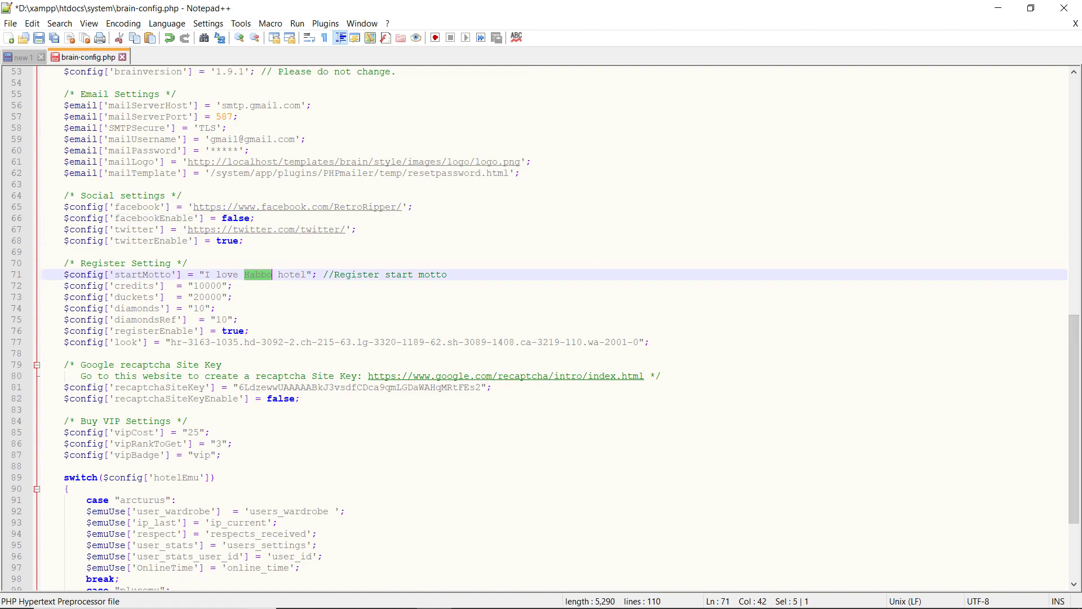
left_click(248, 285)
Step: Change the homeRoom value from 23 to 1 and save brain-config.php
scroll(542, 327, "up", 13)
scroll(541, 329, "up", 1)
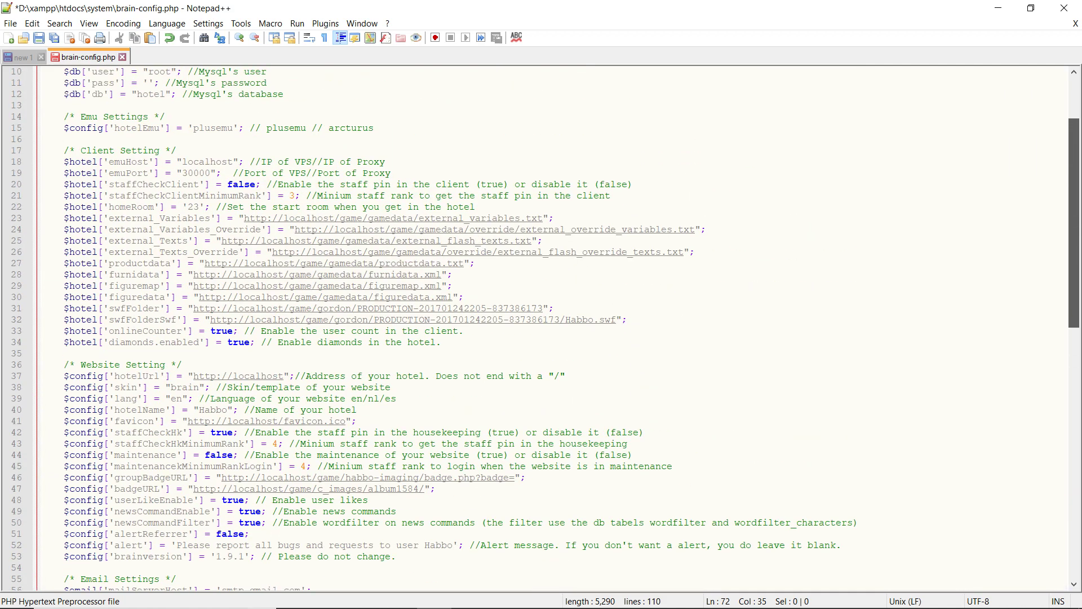
scroll(541, 329, "up", 1)
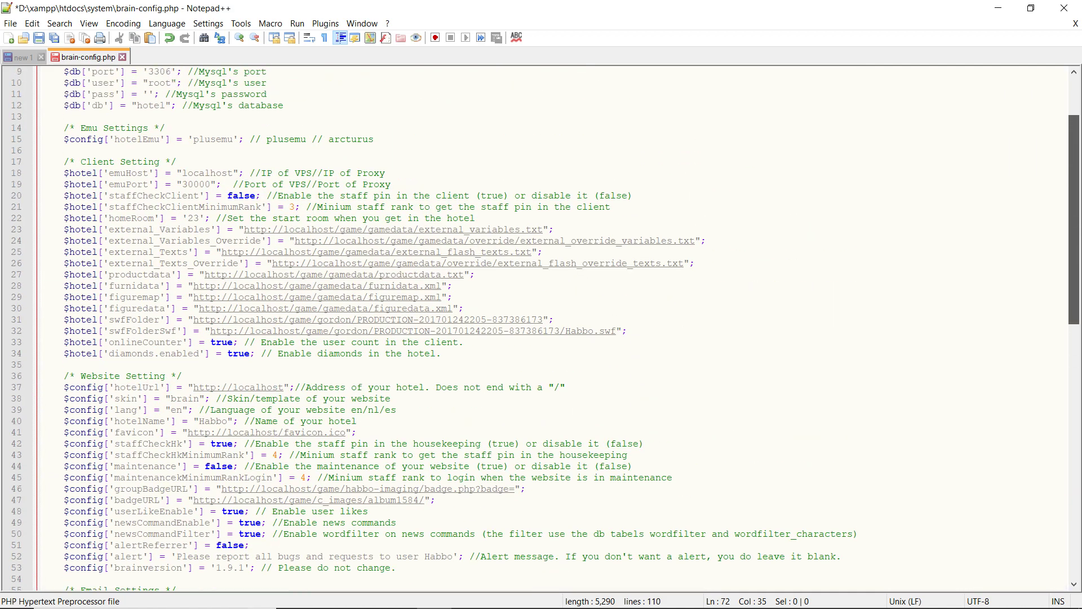
left_click_drag(188, 218, 199, 219)
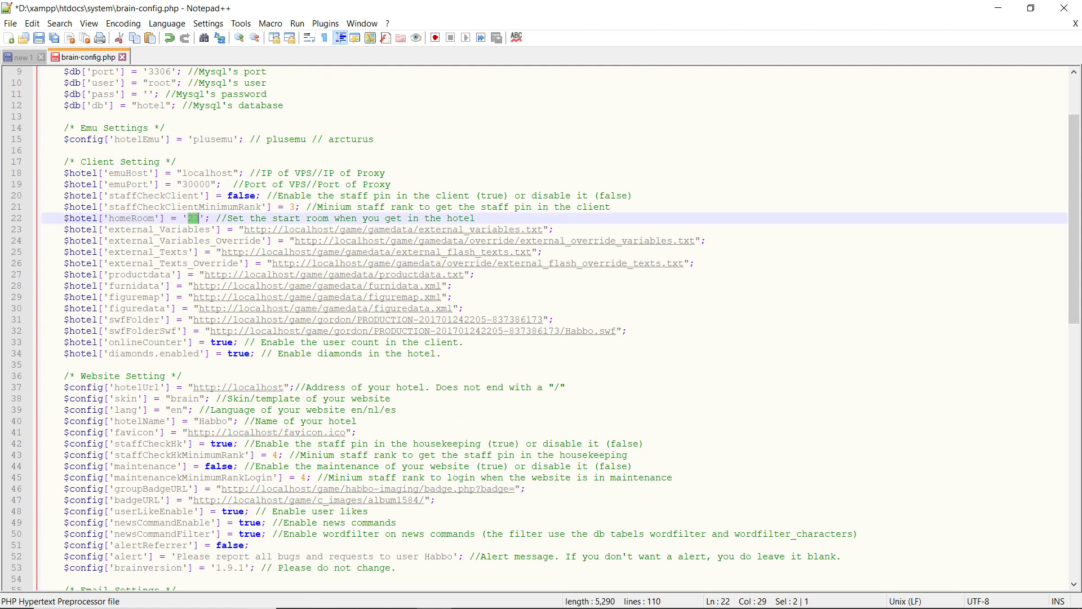
key("BackSpace")
type("1")
key("ctrl+s")
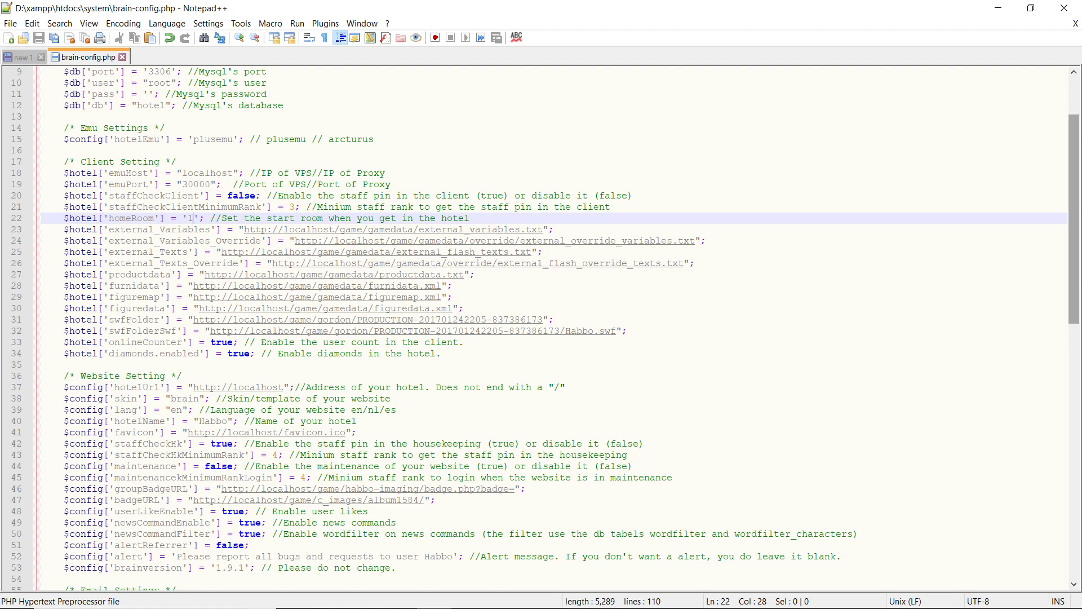
Step: Set registration credits to 15000 and duckets to 10000, then save the file
left_click_drag(1073, 219, 1074, 402)
left_click(205, 342)
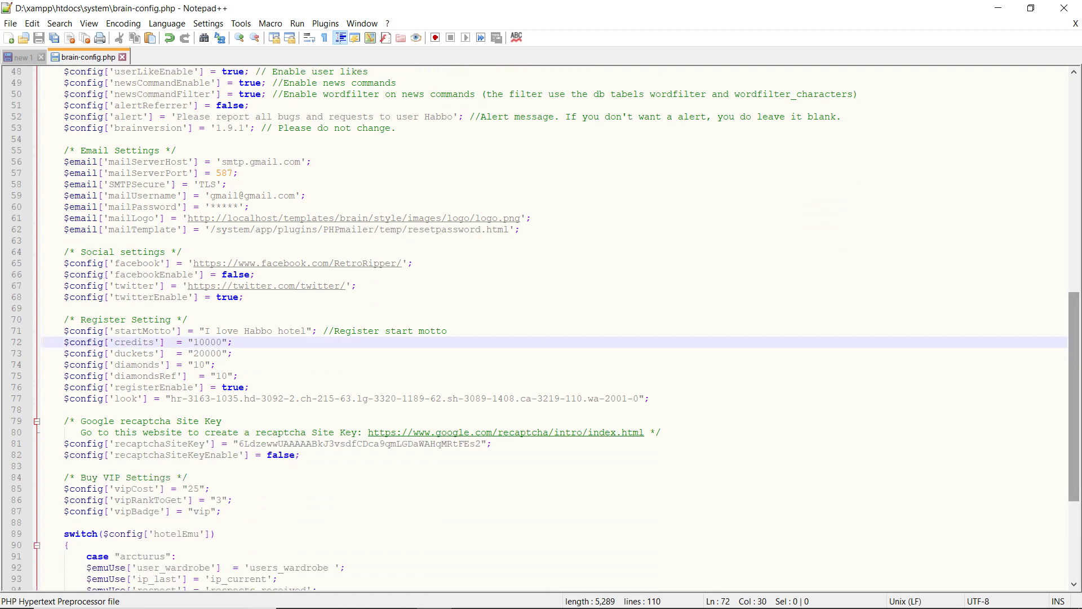
key("BackSpace")
type("5")
key("Down")
key("BackSpace")
key("BackSpace")
type("10")
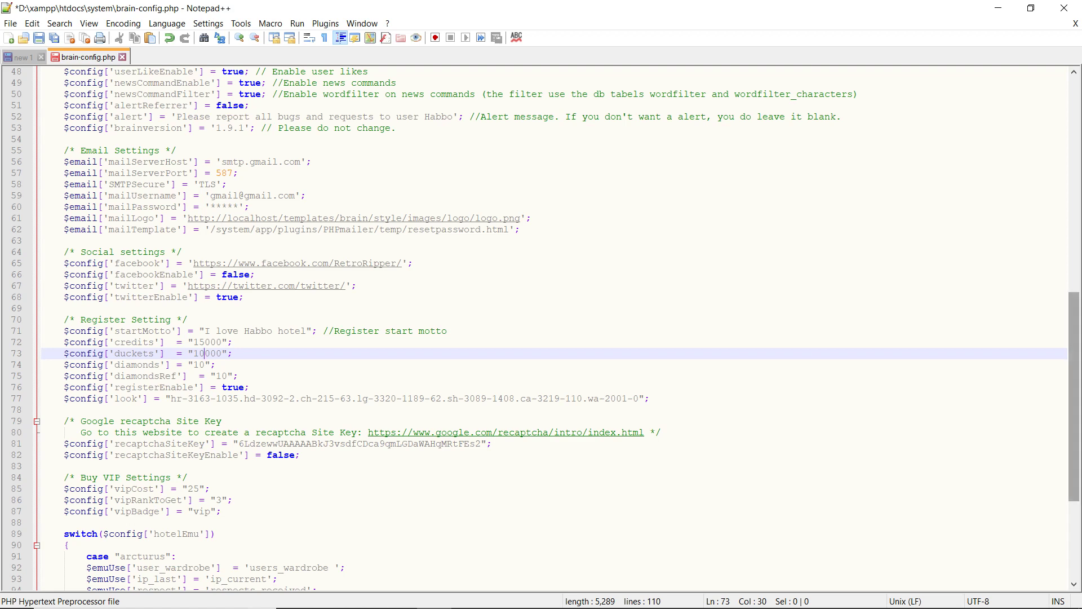
left_click_drag(1073, 395, 1074, 180)
key("ctrl+s")
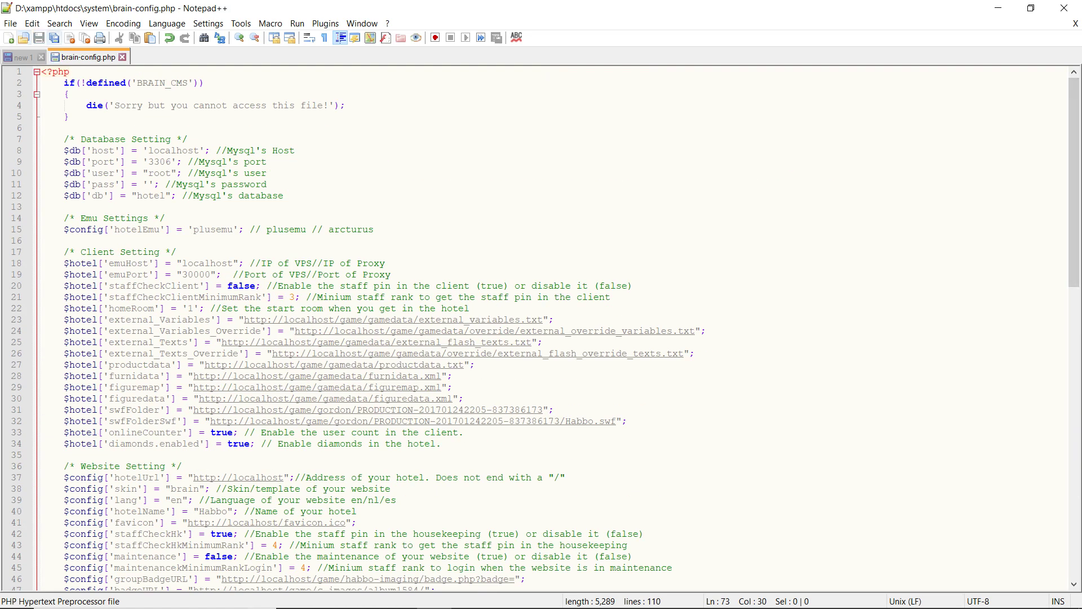
key("alt+Tab")
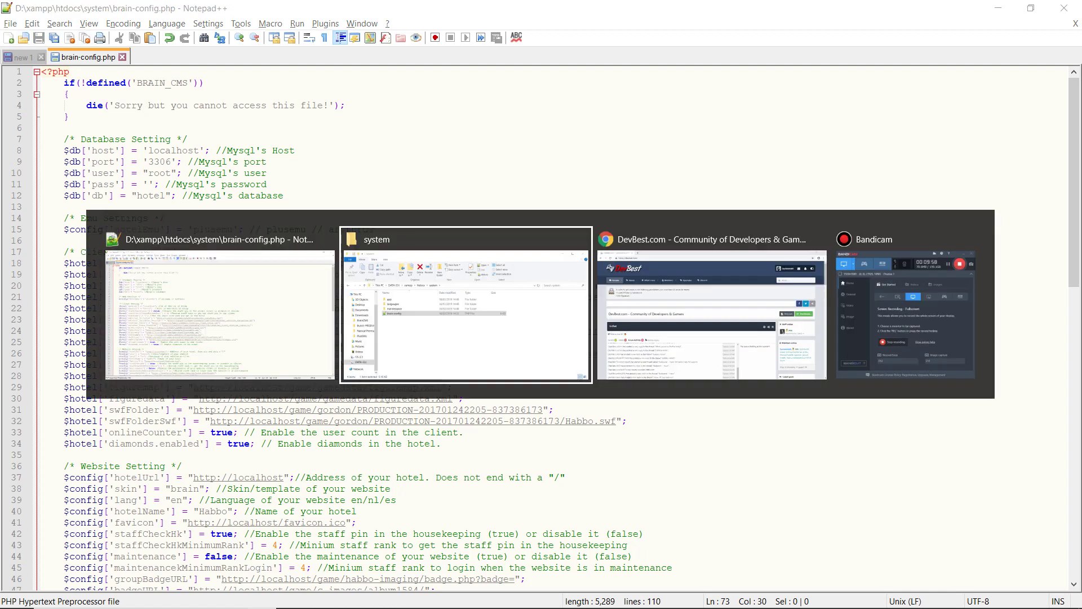
Step: Open htdocs\game\gamedata\external_variables.txt in Notepad++
left_click(427, 236)
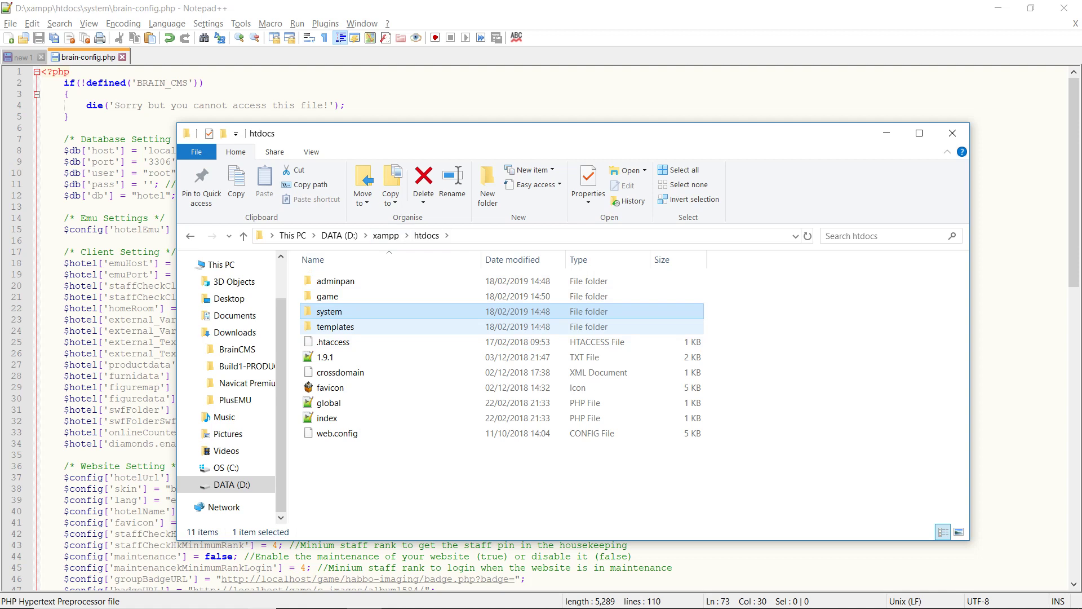
double_click(328, 296)
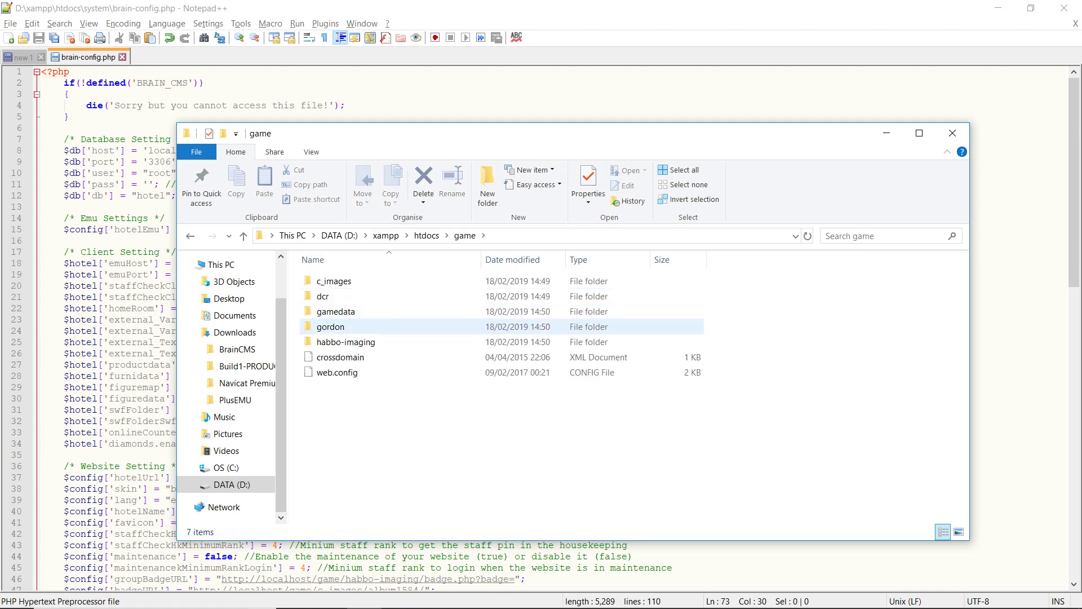
double_click(333, 311)
double_click(350, 342)
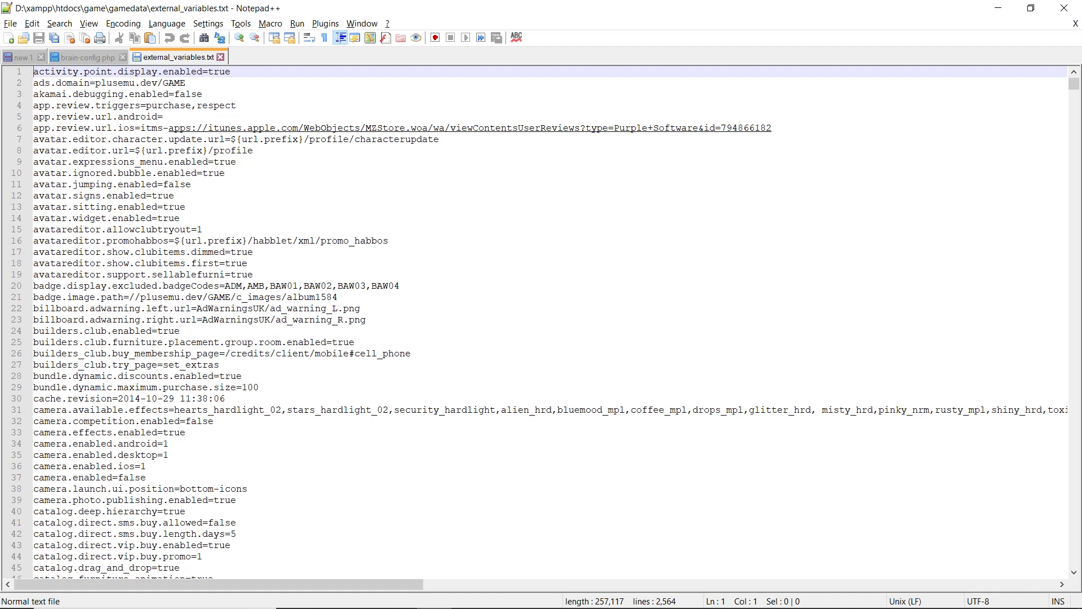
Step: Replace every plusemu.dev in external_variables.txt with localhost
left_click_drag(96, 82, 158, 83)
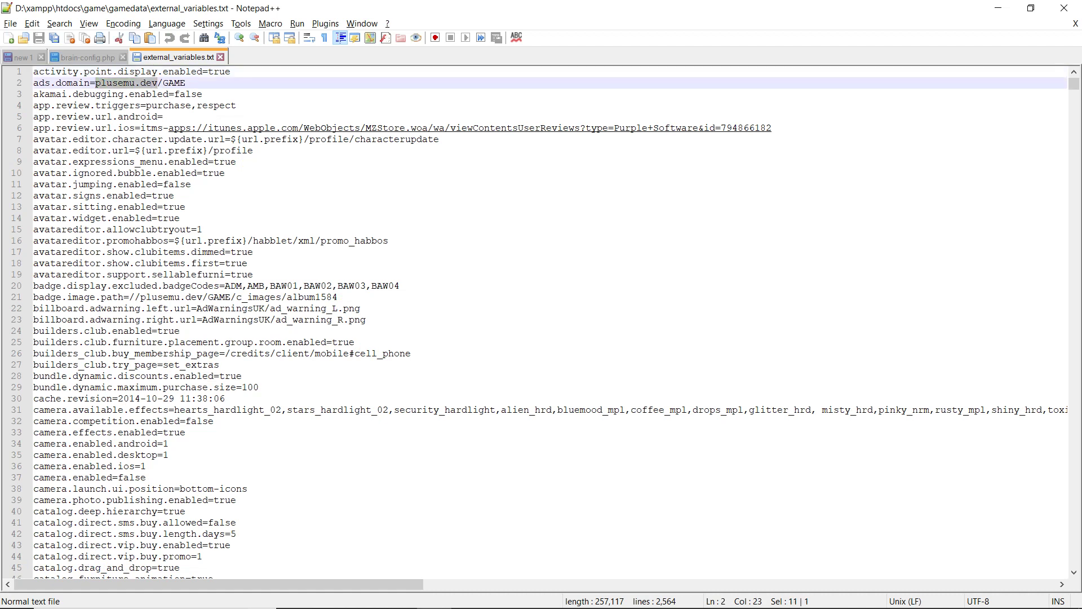
key("ctrl+h")
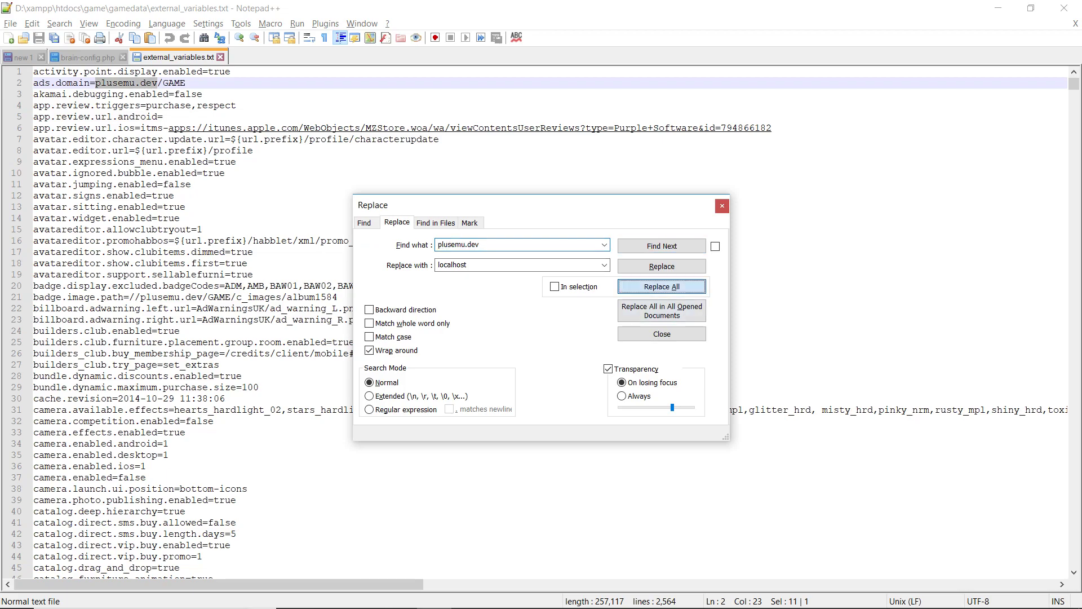
left_click(662, 286)
left_click(722, 205)
left_click_drag(1074, 83, 1074, 560)
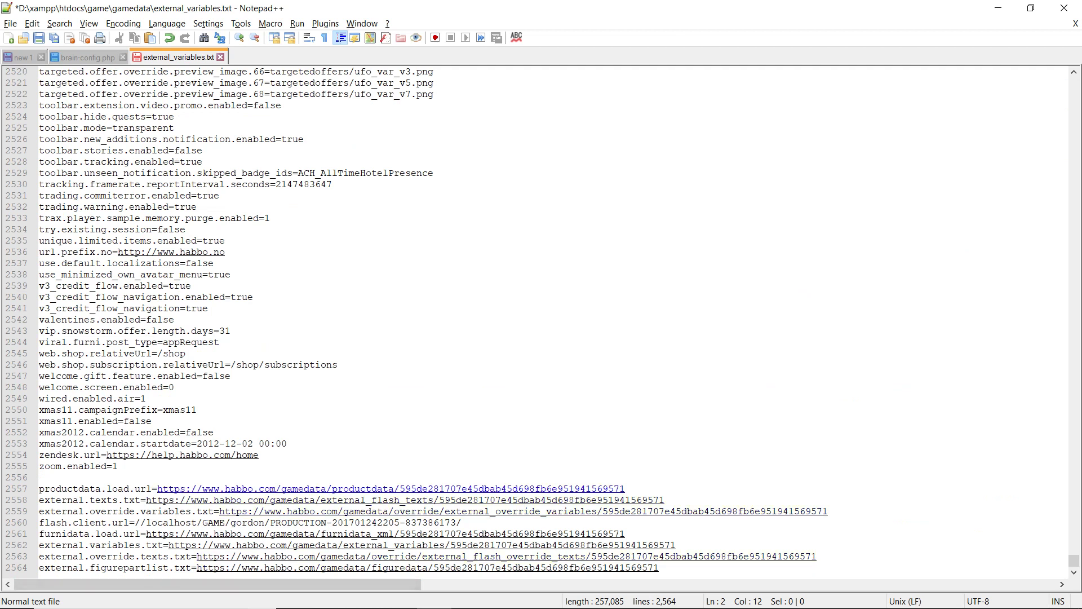
left_click_drag(157, 488, 275, 488)
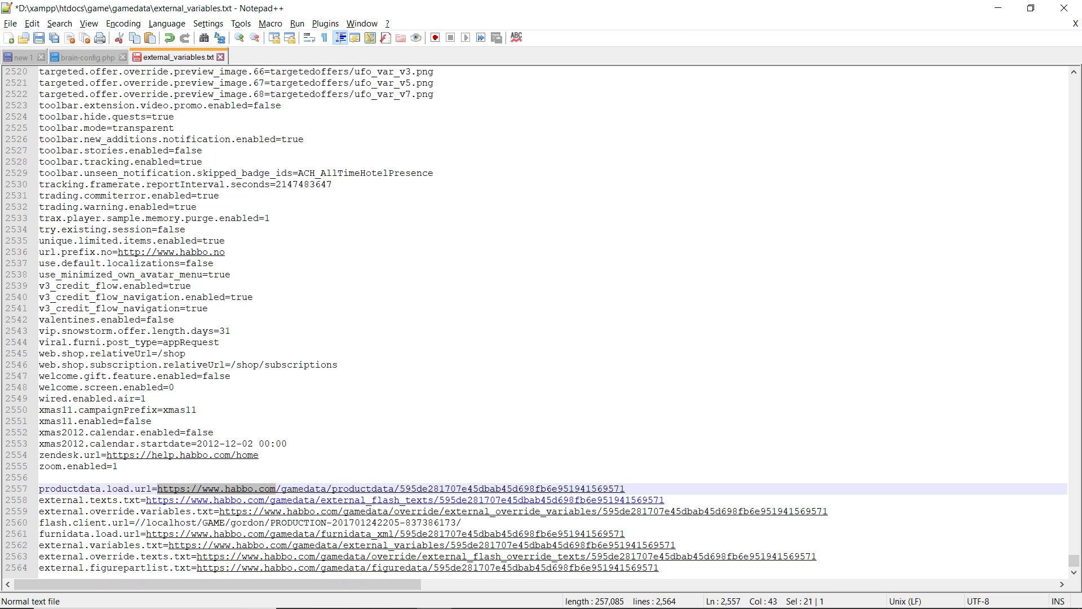
key("ctrl+h")
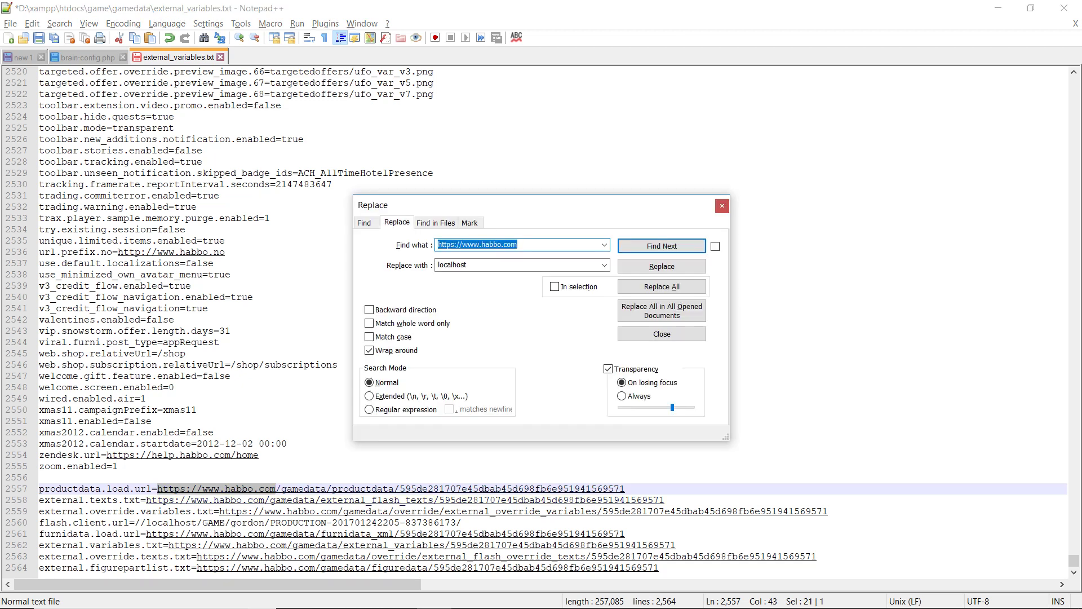
key("Tab")
type("http://localhost/game")
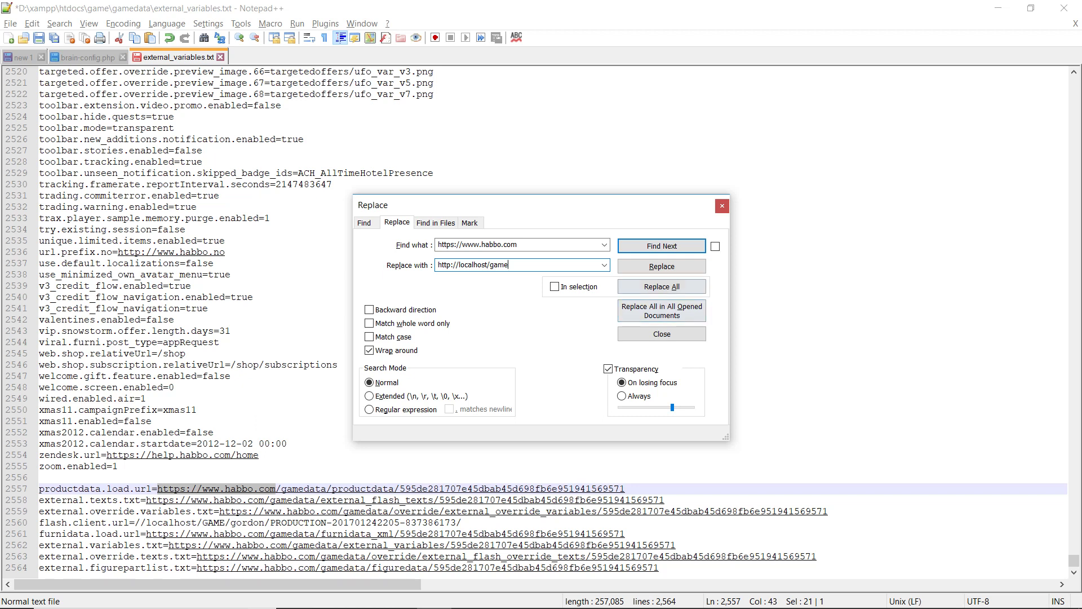
left_click(662, 287)
left_click(722, 205)
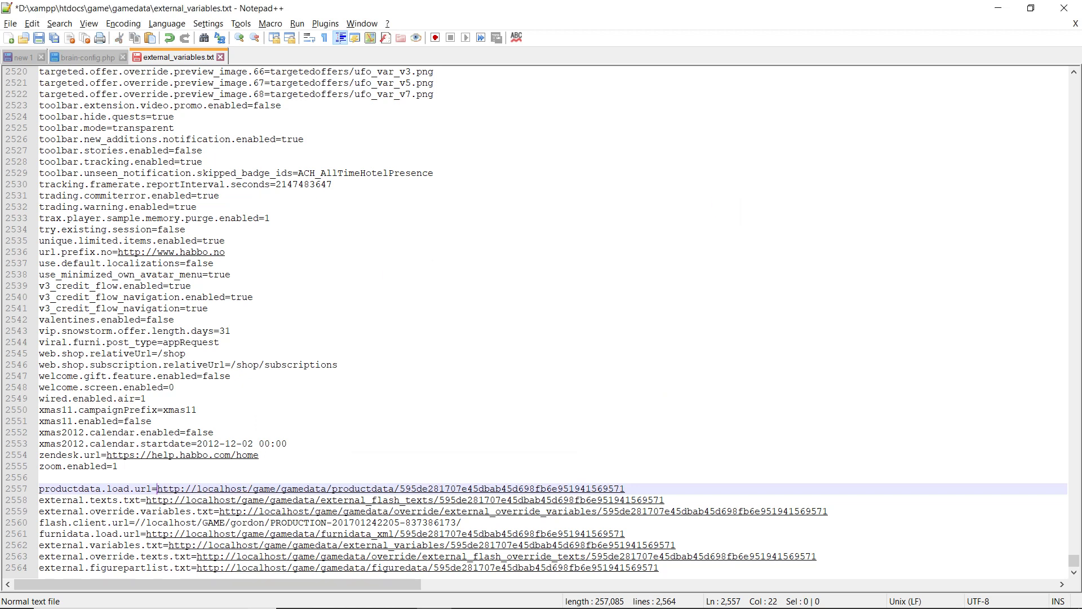
Step: Replace the hash suffix on every gamedata URL with .txt
left_click_drag(624, 489, 394, 488)
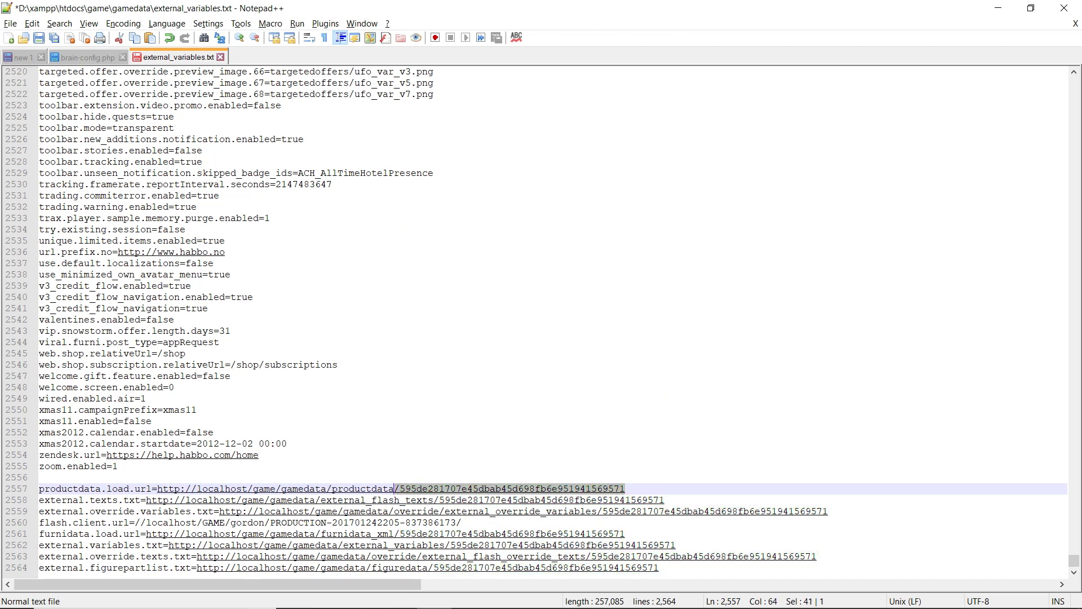
key("ctrl+h")
key("Tab")
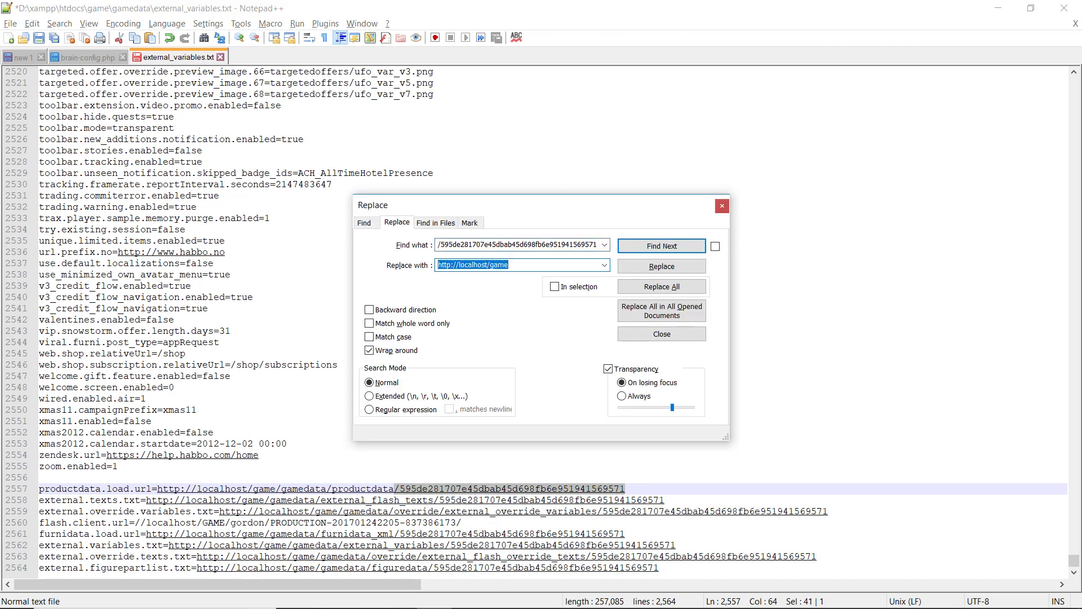
type(".txt")
left_click(662, 287)
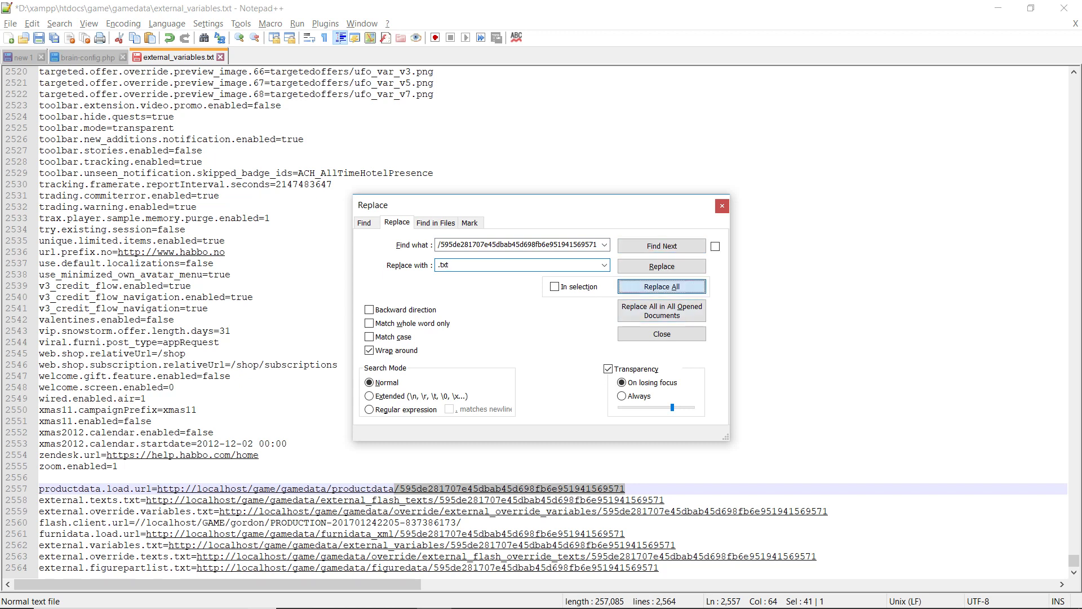
key("Escape")
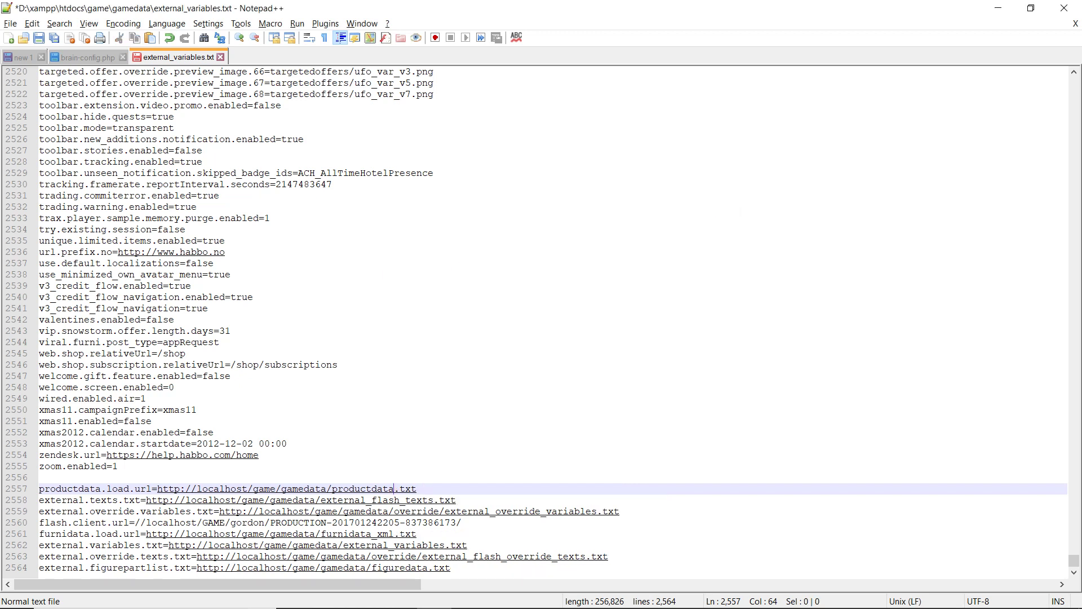
left_click(416, 534)
Step: Change the furnidata URL on line 2561 to end in furnidata.xml
key("ctrl+shift+Left")
key("ctrl+shift+Left")
key("ctrl+shift+Left")
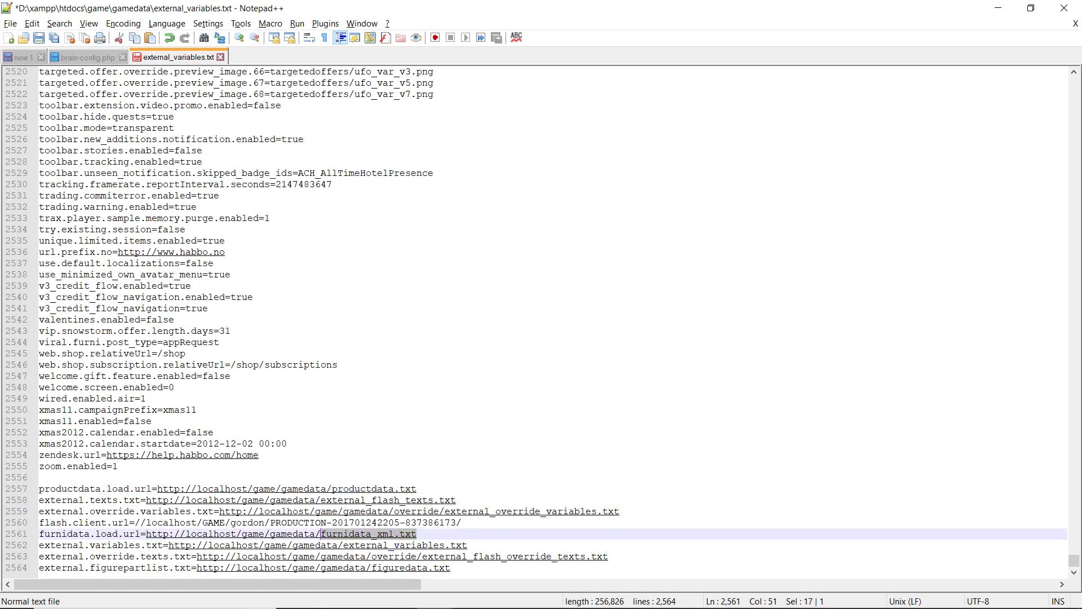
left_click(367, 534)
key("Right")
key("shift+Right")
key("shift+Right")
key("shift+Right")
key("shift+Right")
key("shift+Right")
key("shift+Right")
key("shift+Right")
key("shift+Right")
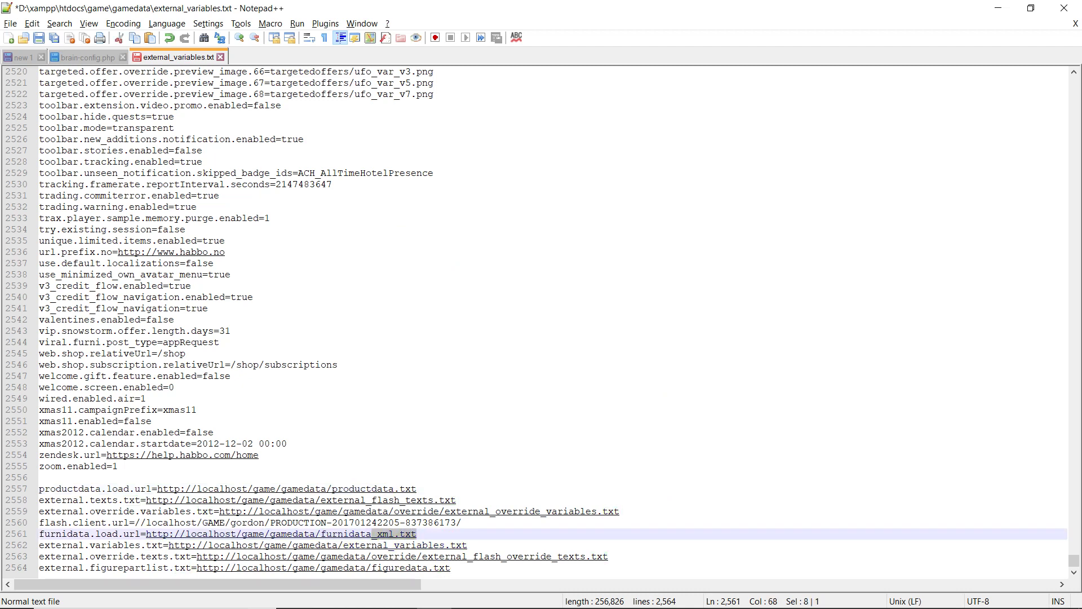
key("BackSpace")
type(".xml")
left_click(40, 477)
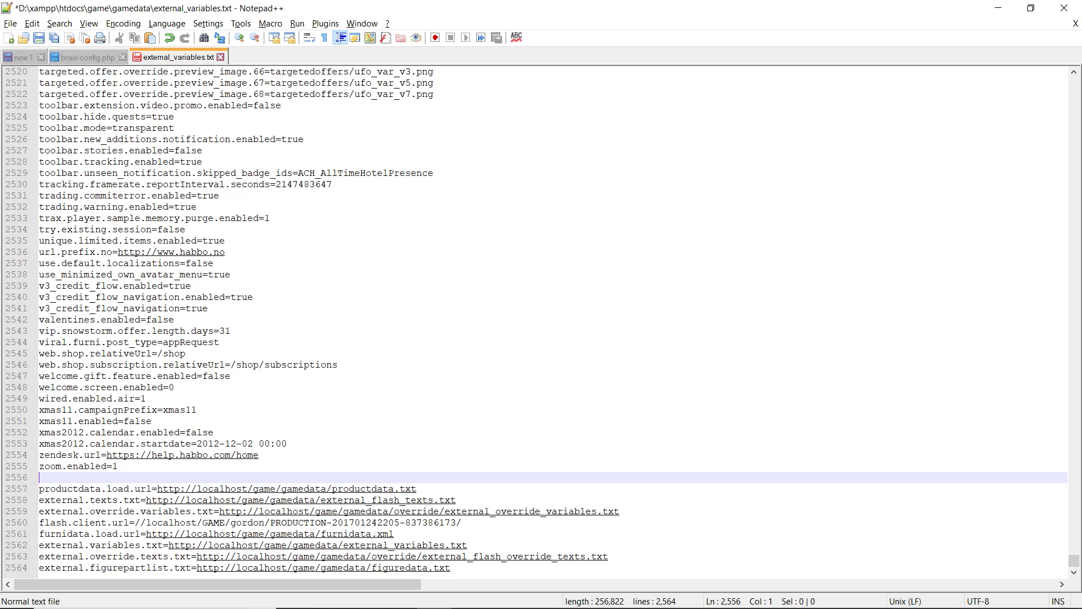
Step: Change the figuredata URL on line 2564 to figuredata.xml and save external_variables.txt
key("ctrl+End")
key("shift+Left")
key("shift+Left")
key("shift+Left")
key("shift+Left")
key("shift+Left")
key("shift+Right")
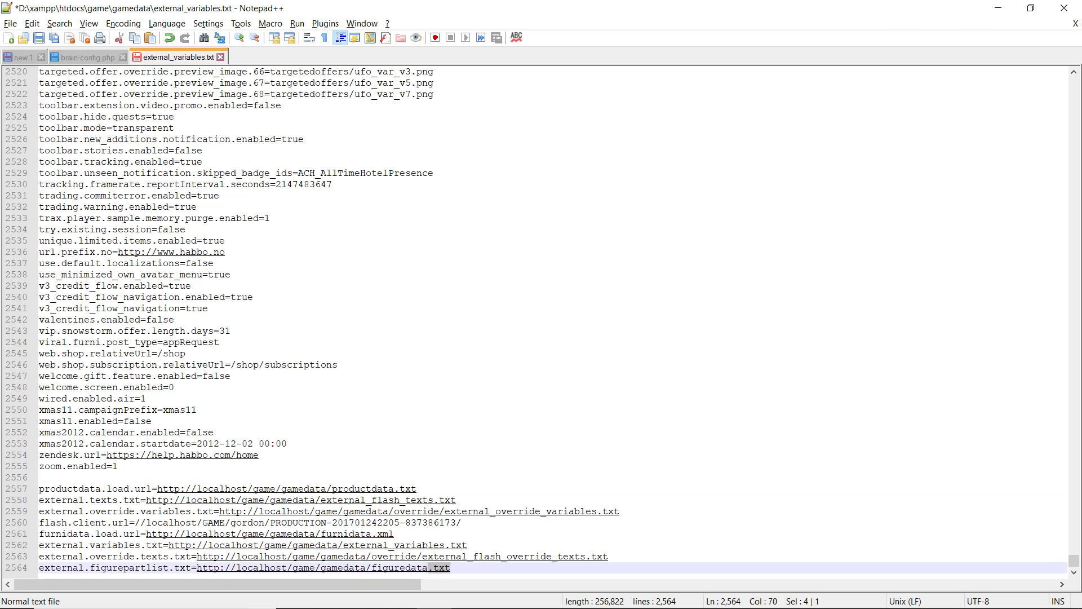
type(".xml")
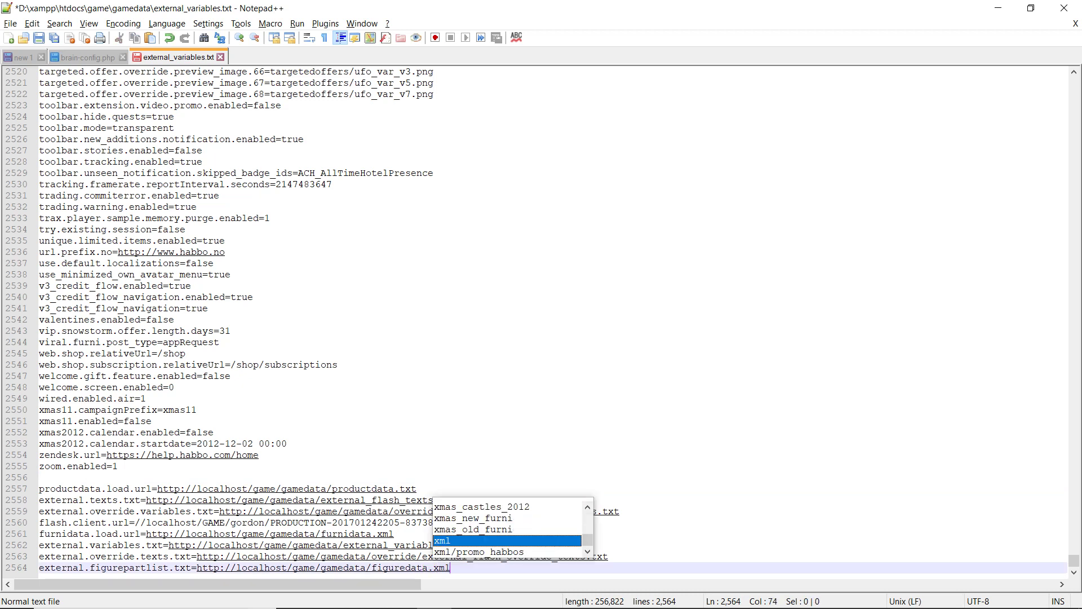
left_click(394, 533)
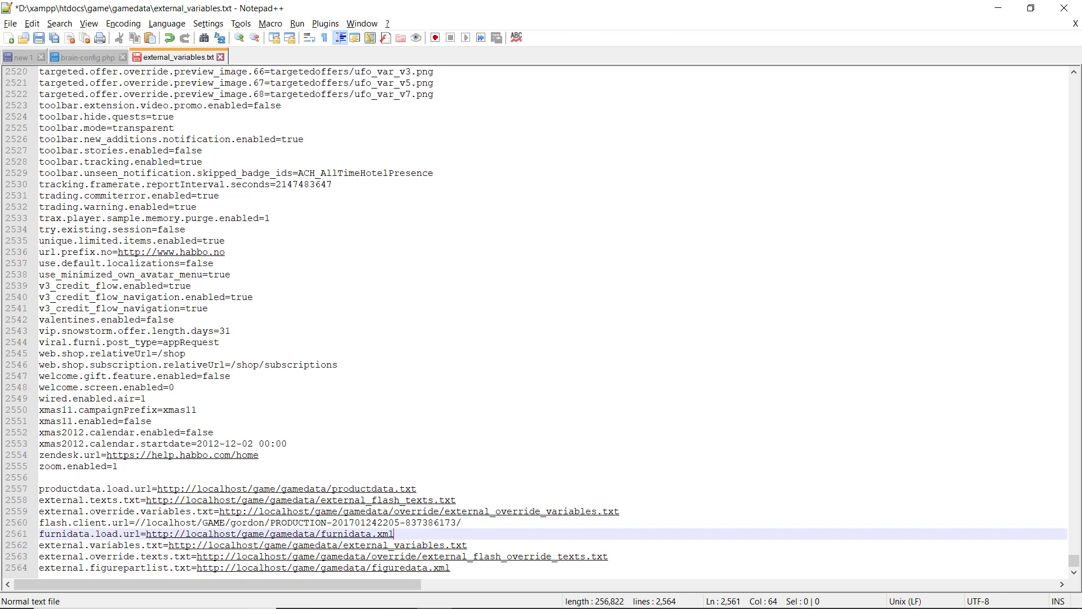
key("ctrl+s")
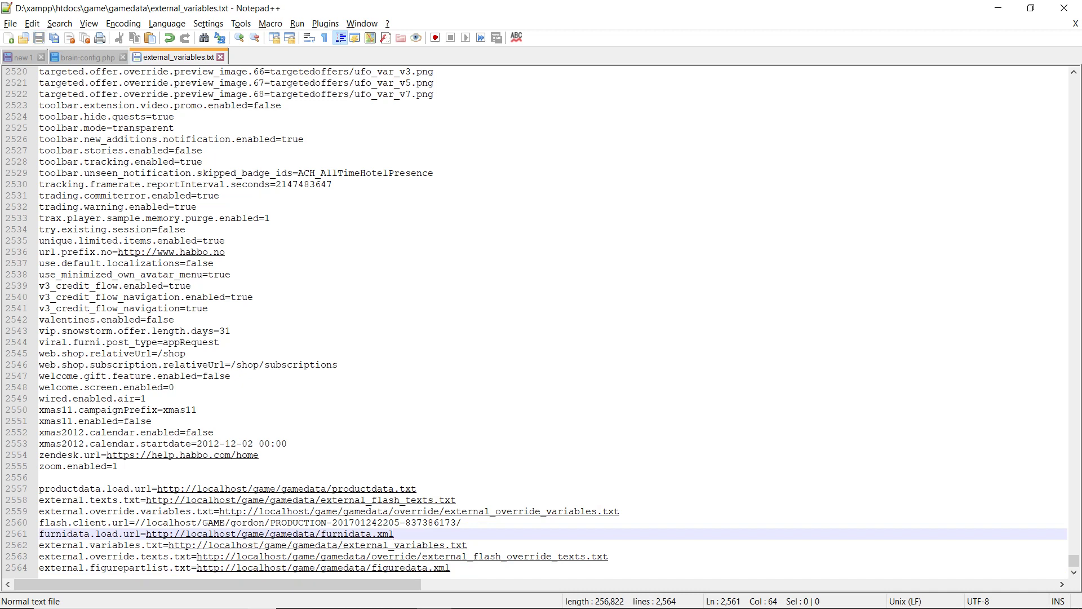
key("alt+Tab")
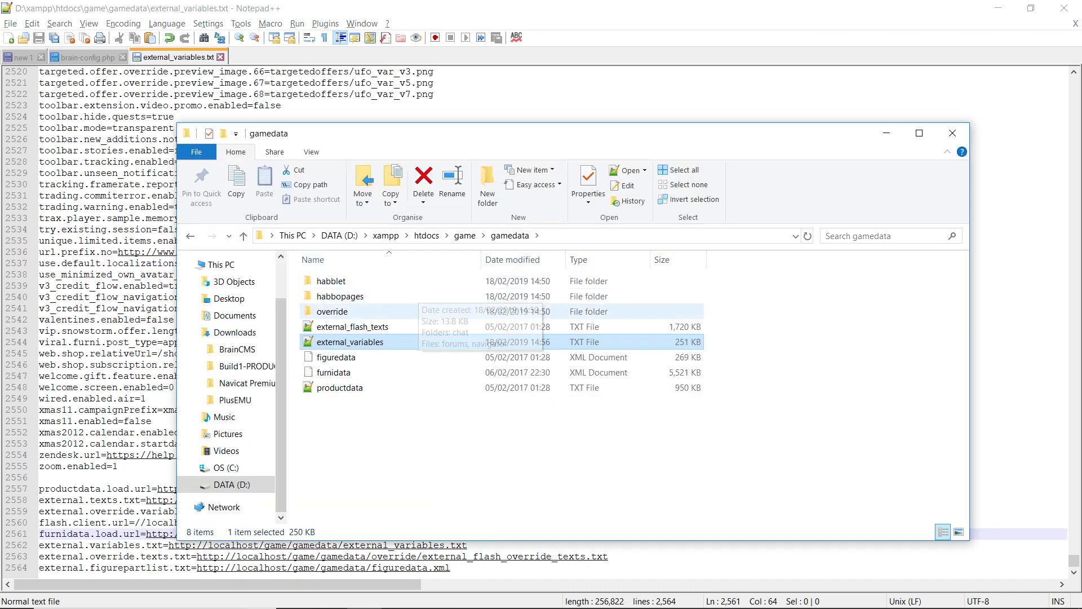
Step: Open external_override_variables.txt from the override folder and replace every plusemu.dev with localhost
key("Up")
key("Up")
key("Return")
key("Return")
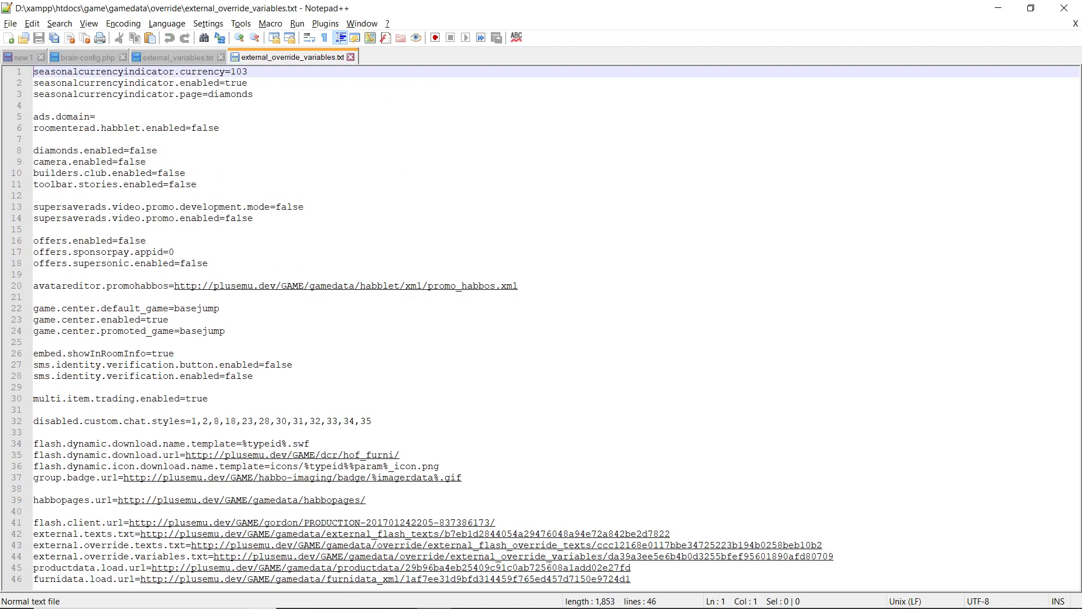
left_click_drag(213, 286, 276, 286)
key("ctrl+h")
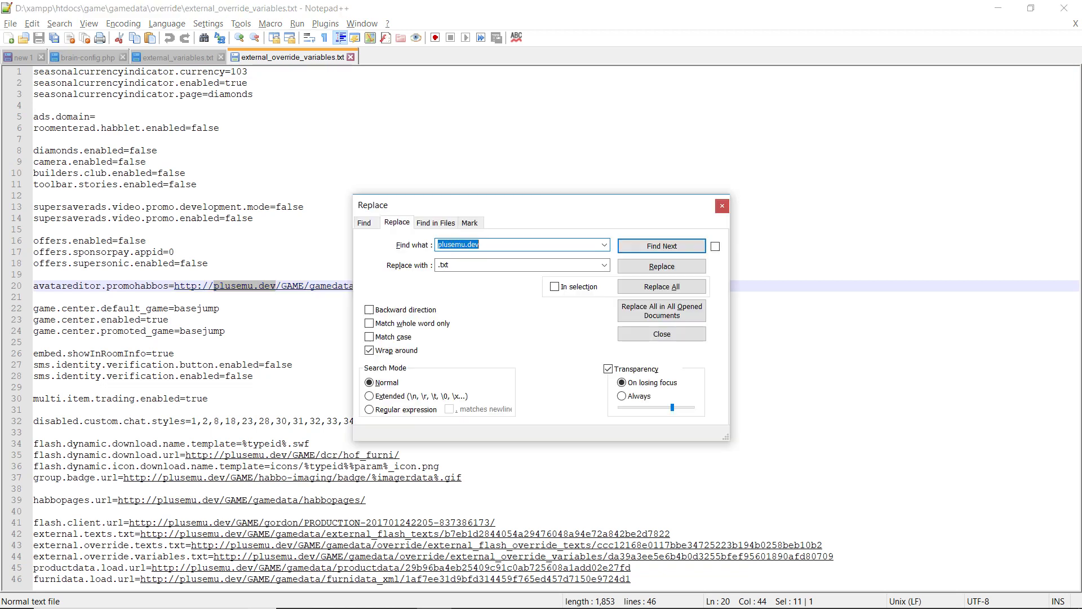
key("Tab")
type("localhos")
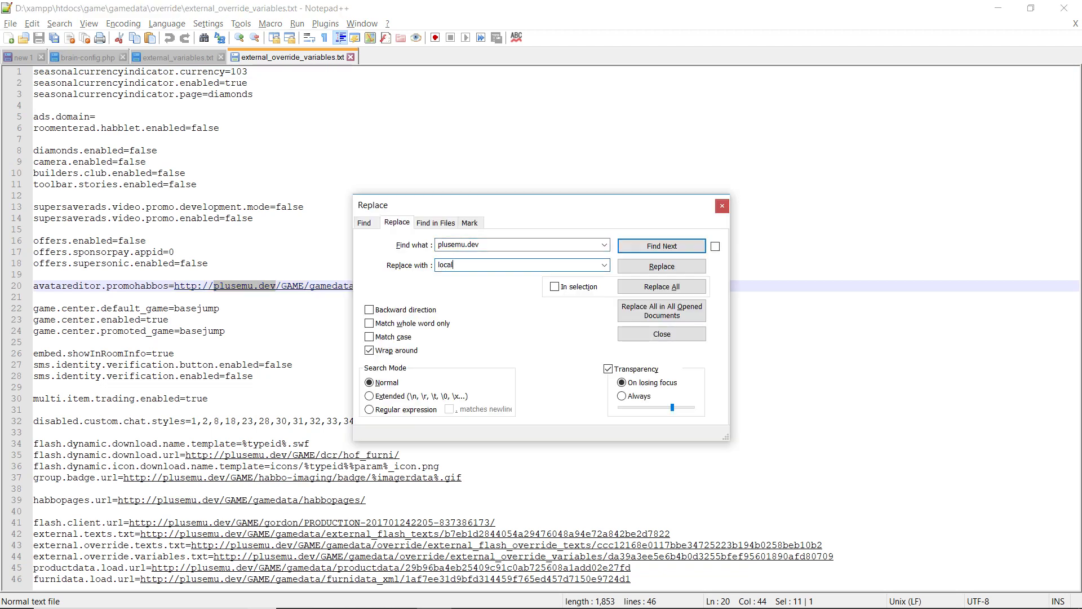
left_click(662, 286)
left_click(722, 205)
left_click(305, 206)
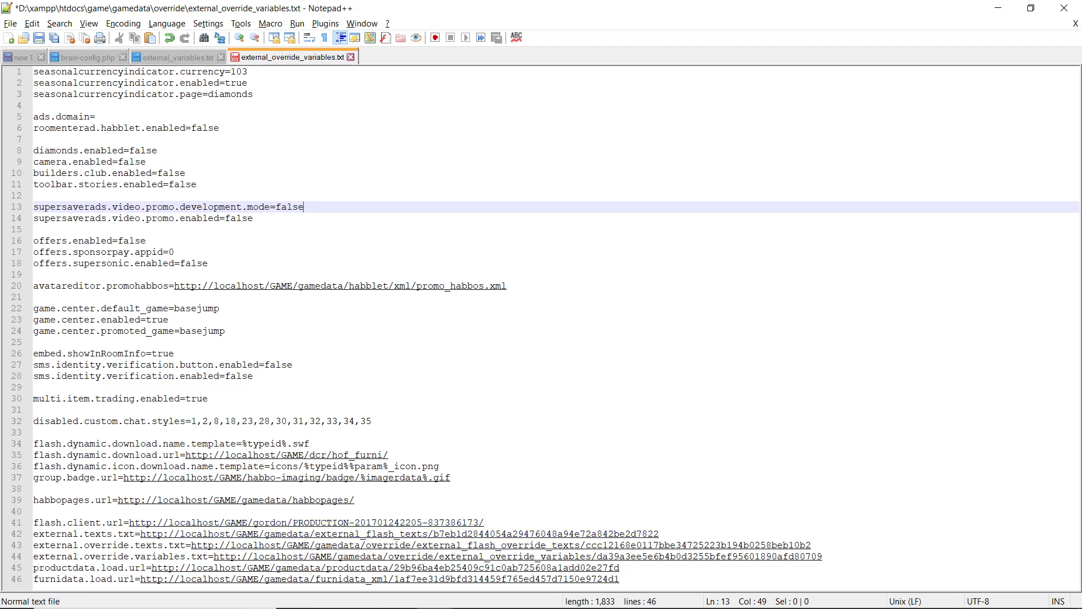
Step: Replace the hash suffixes on gamedata lines 42–44 with .txt
left_click(34, 534)
key("Up")
key("Up")
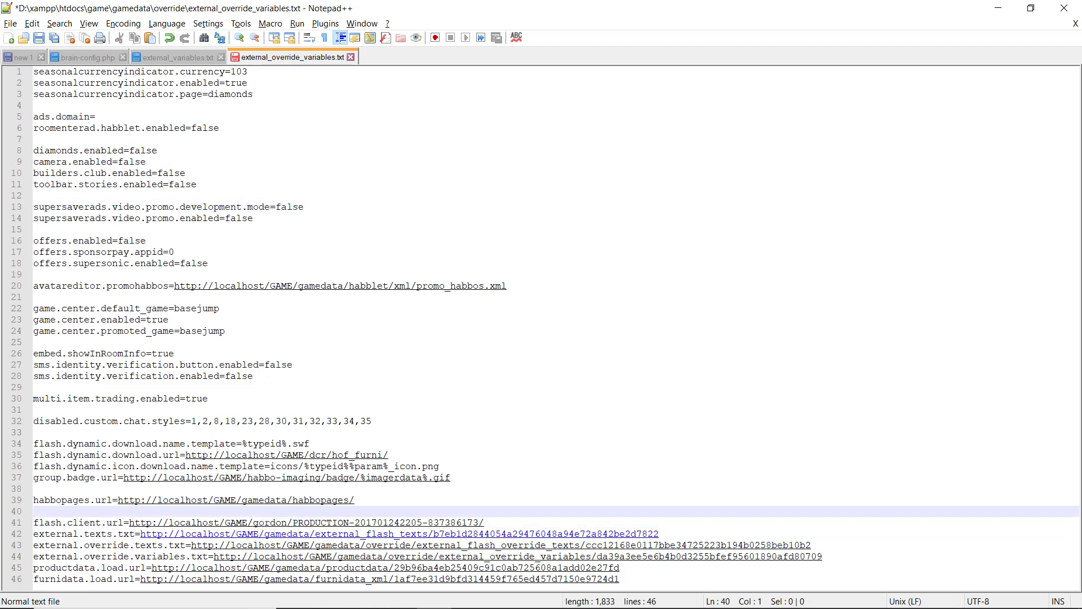
left_click_drag(428, 533, 659, 534)
type(".txt")
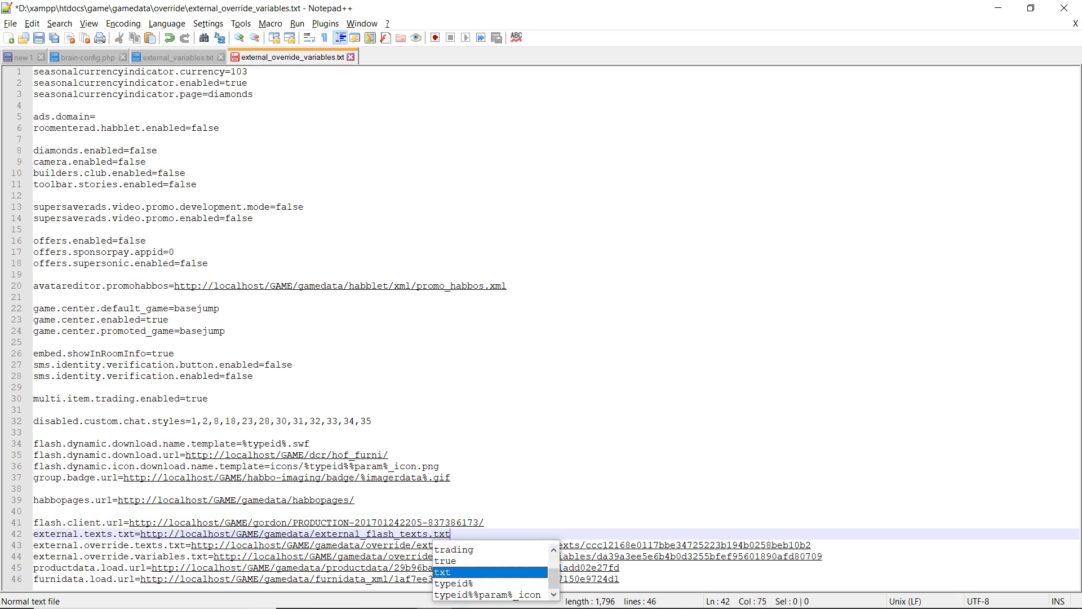
left_click_drag(811, 545, 581, 544)
type(".txt")
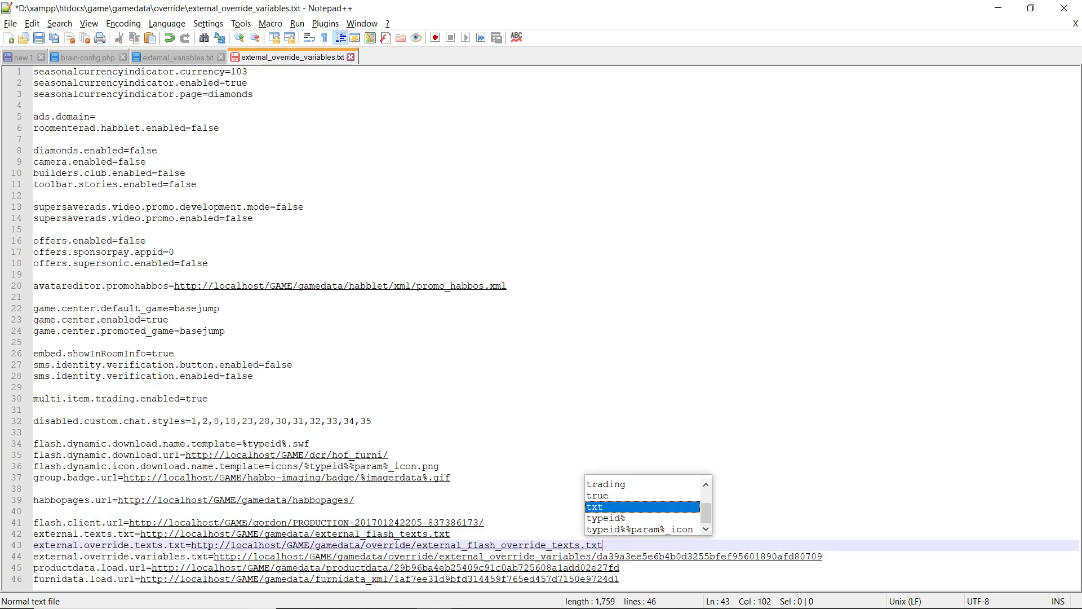
left_click_drag(822, 555, 591, 556)
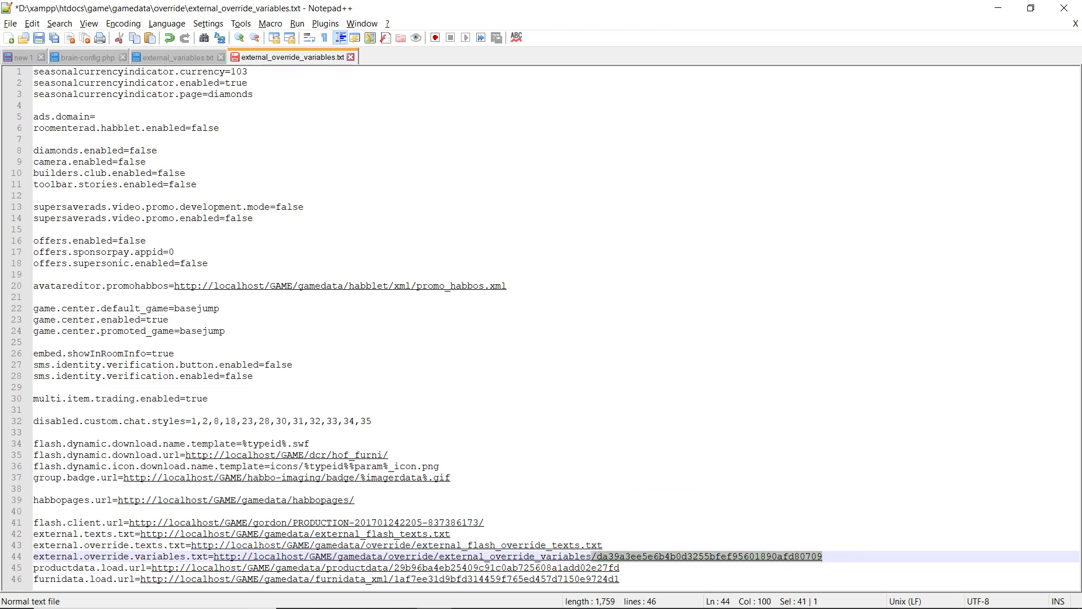
type(",t")
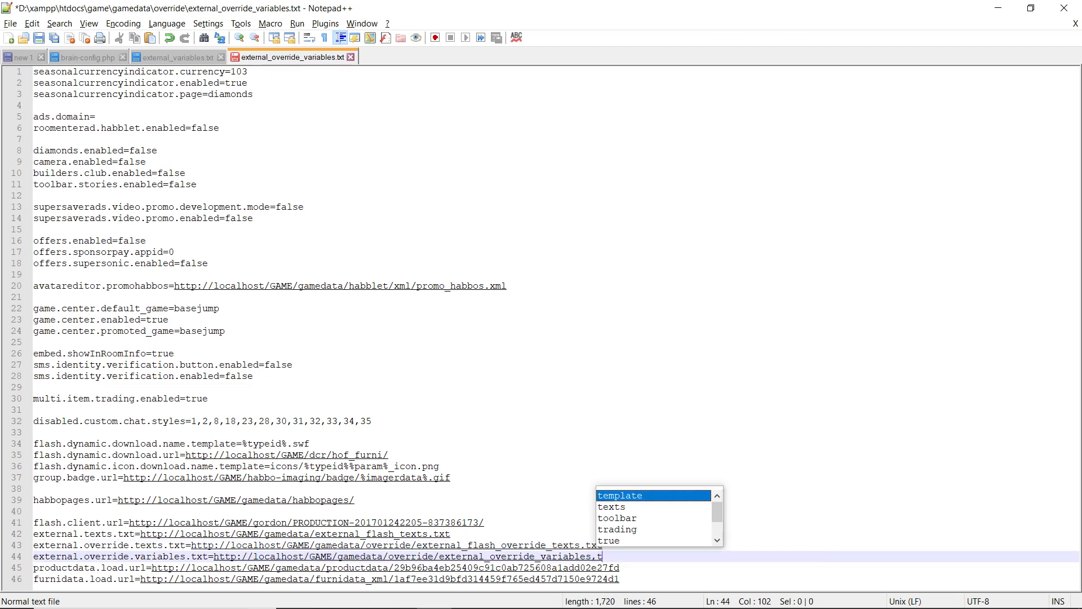
key("BackSpace")
key("BackSpace")
type(".txt")
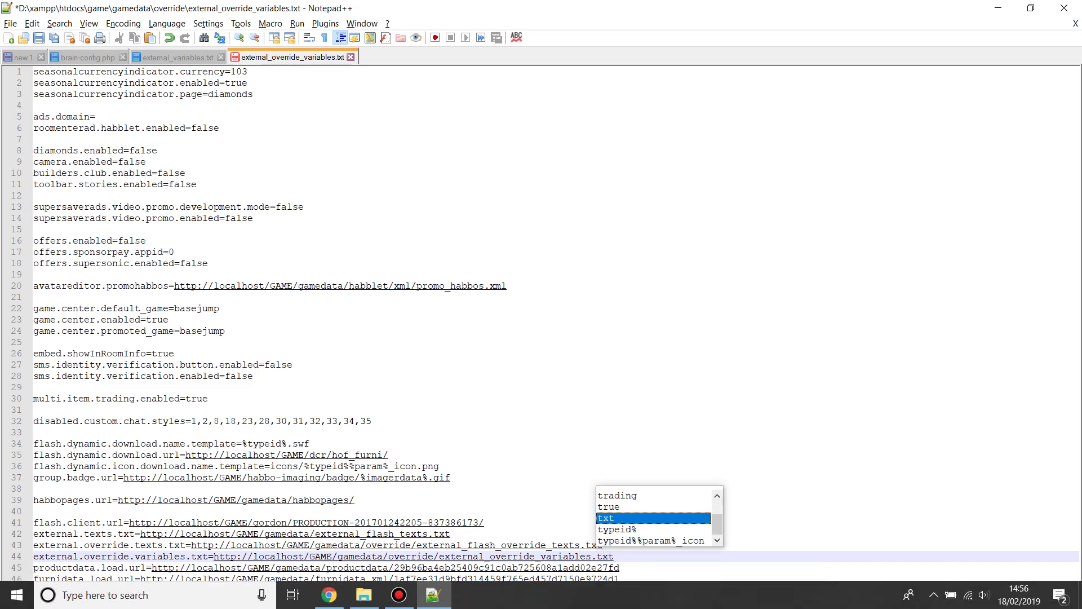
Step: Replace the hash suffixes on lines 45 and 46 with .xml, giving productdata.xml and furnidata.xml
left_click(621, 568)
left_click_drag(621, 567, 384, 567)
type("a.xml")
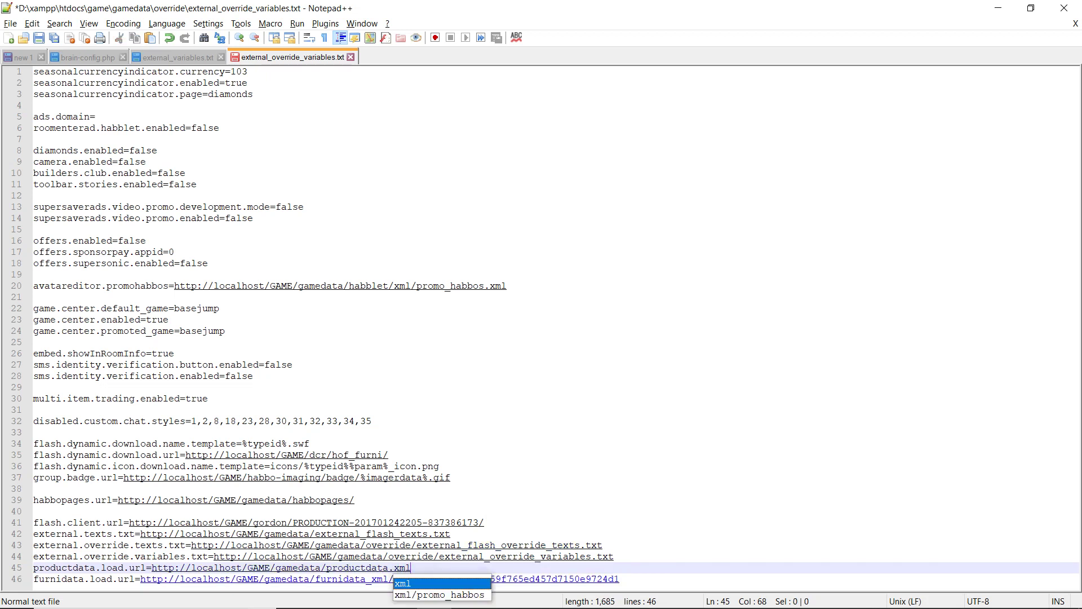
left_click_drag(367, 579, 619, 579)
type(".xml")
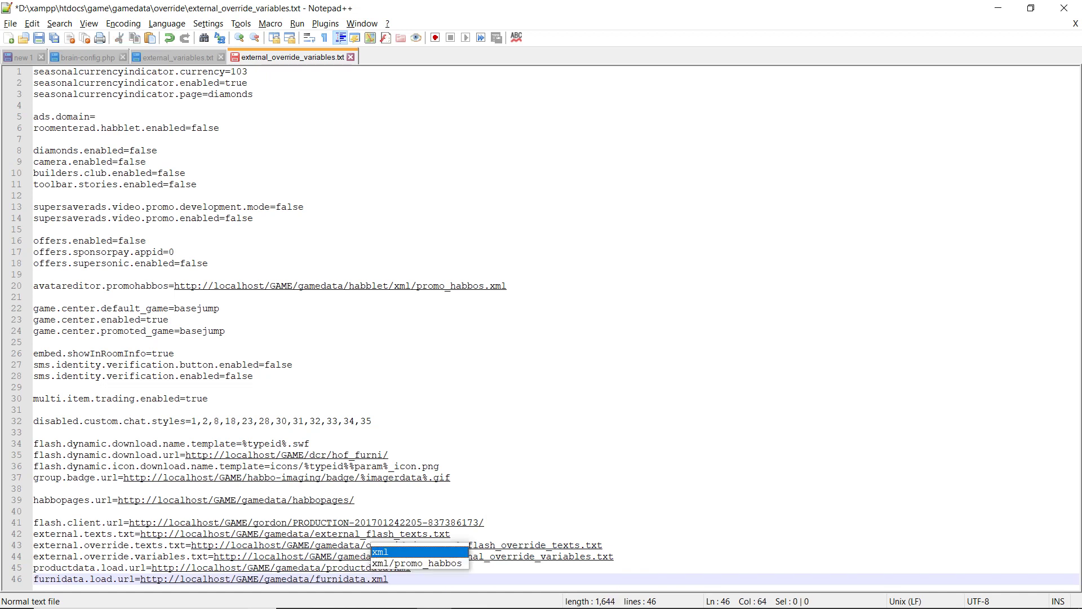
key("alt+Tab")
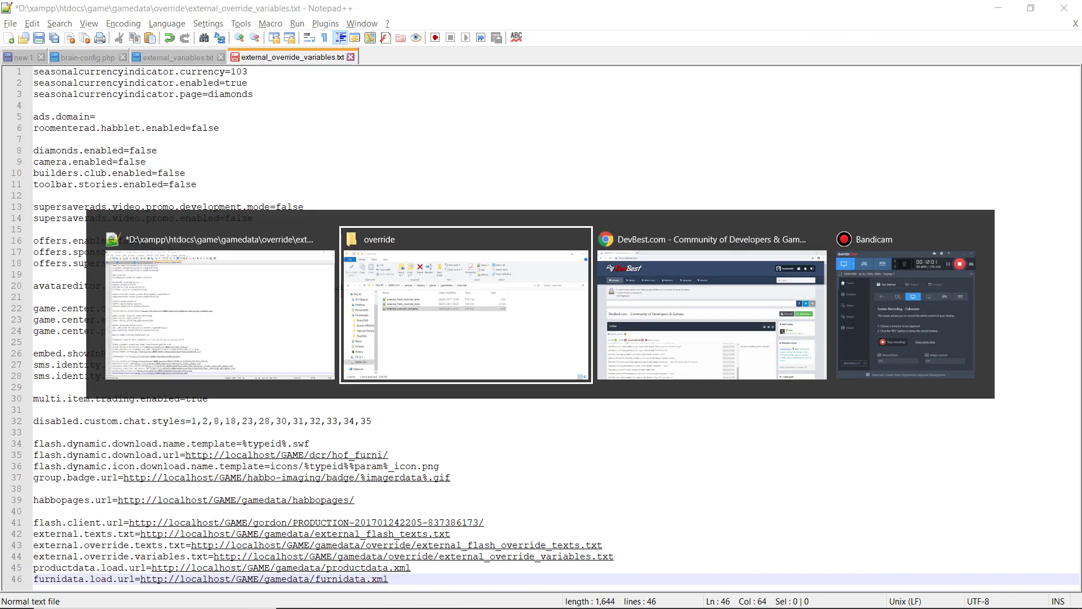
Step: In the gamedata folder, confirm productdata is a TXT file and furnidata is XML
left_click(465, 236)
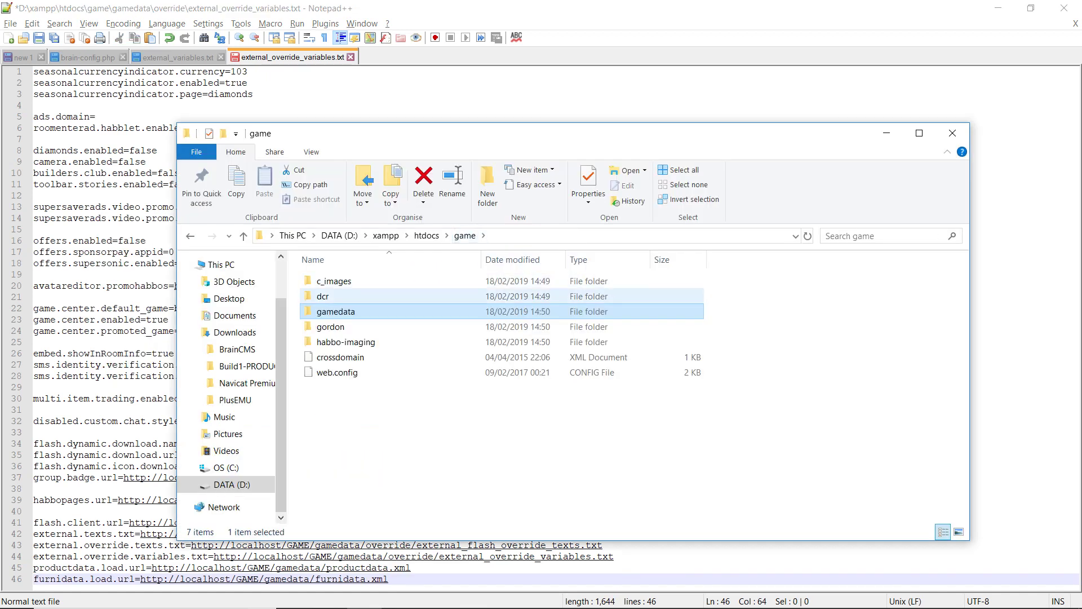
double_click(372, 311)
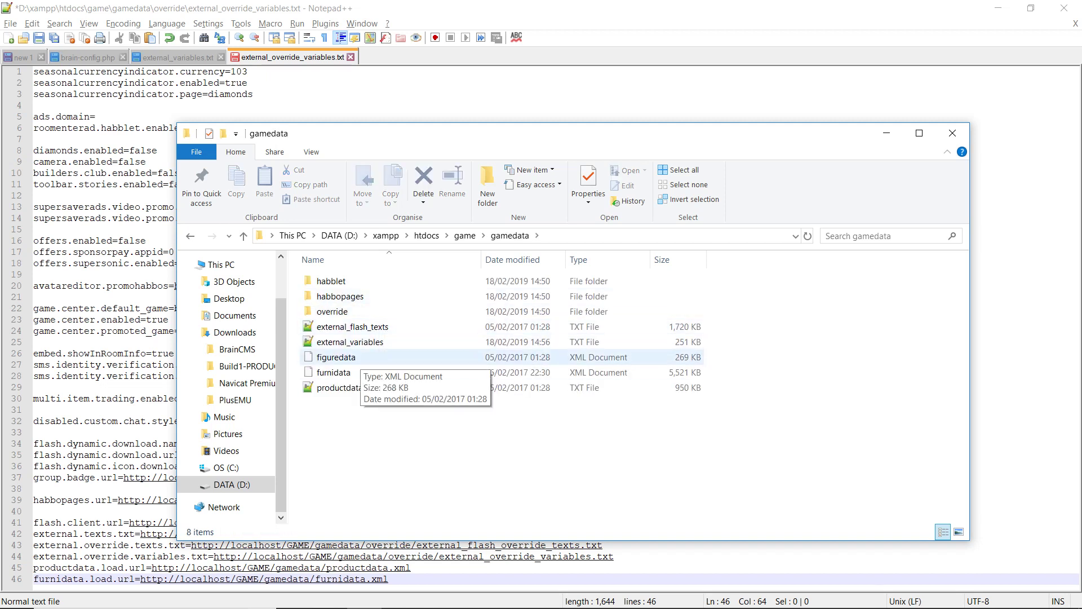
left_click(340, 387)
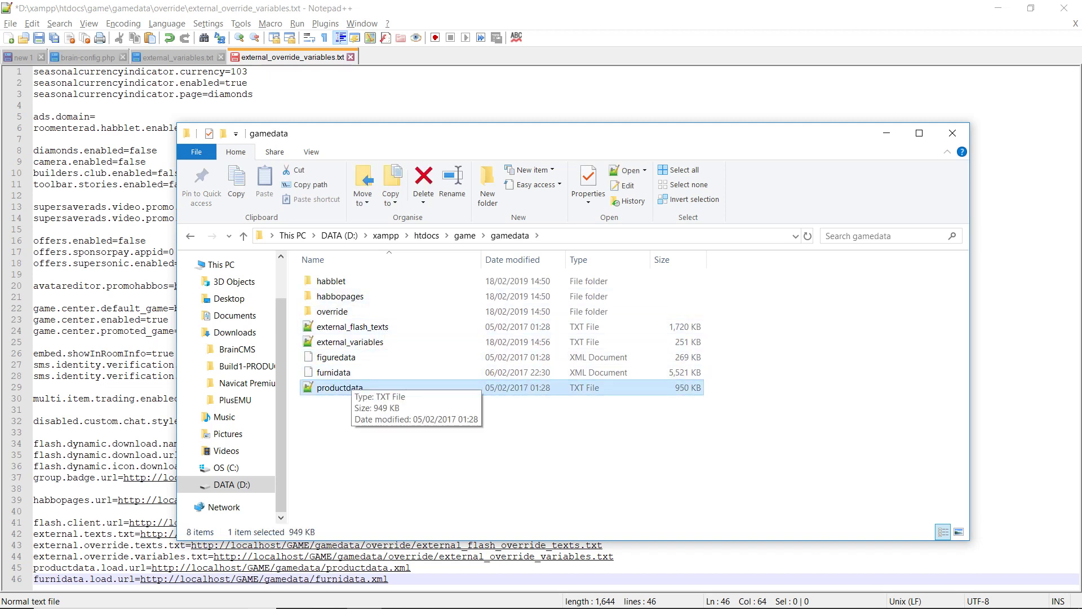
left_click(334, 372)
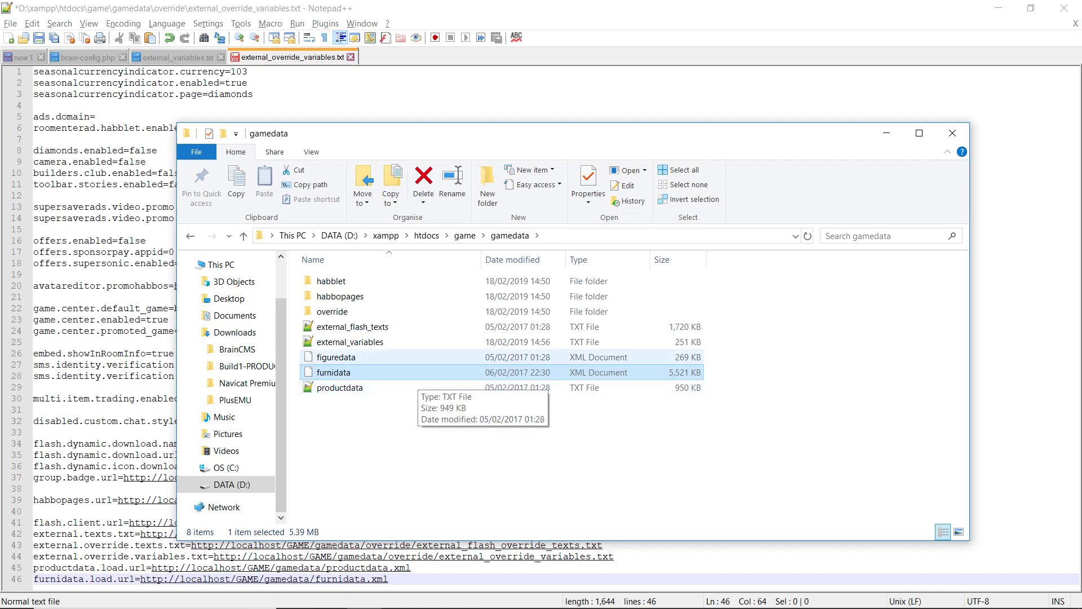
left_click(340, 388)
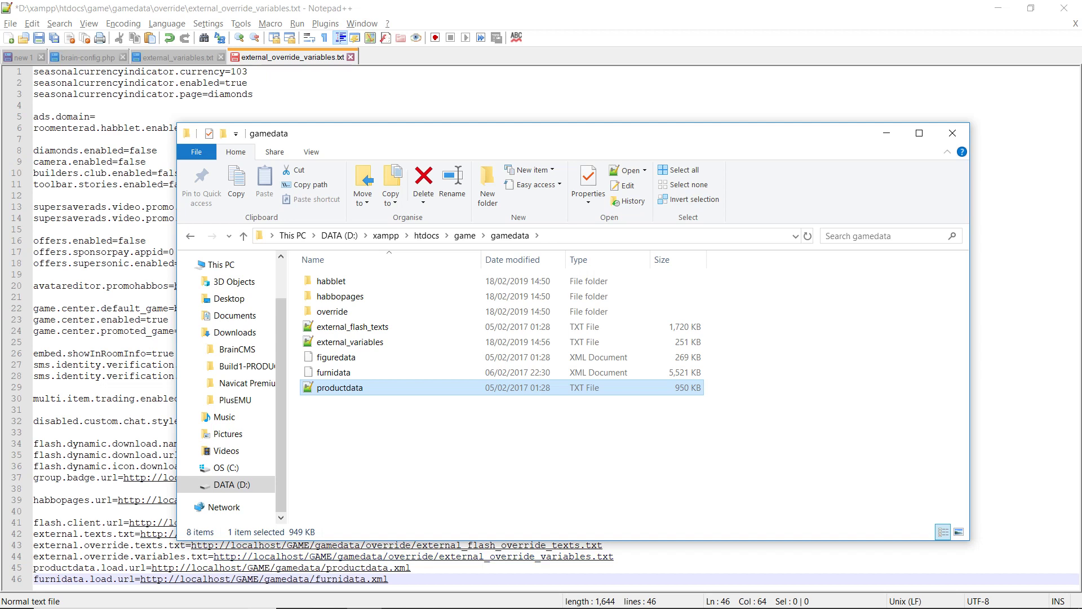
left_click(411, 567)
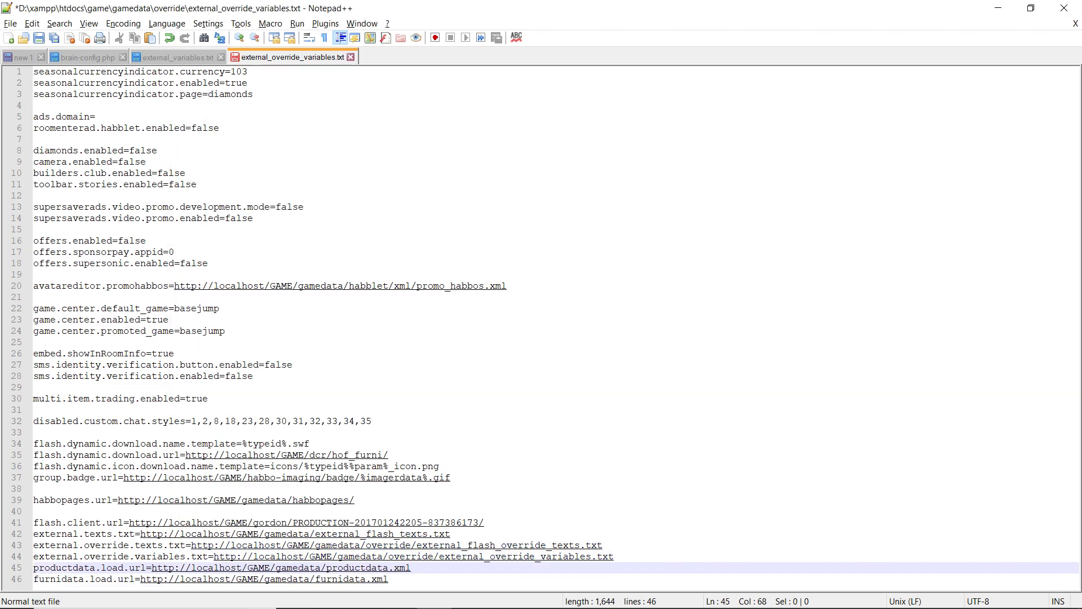
Step: Change the line 45 productdata URL to end in .txt, checking against external_variables.txt
key("BackSpace")
key("BackSpace")
key("BackSpace")
type("txt")
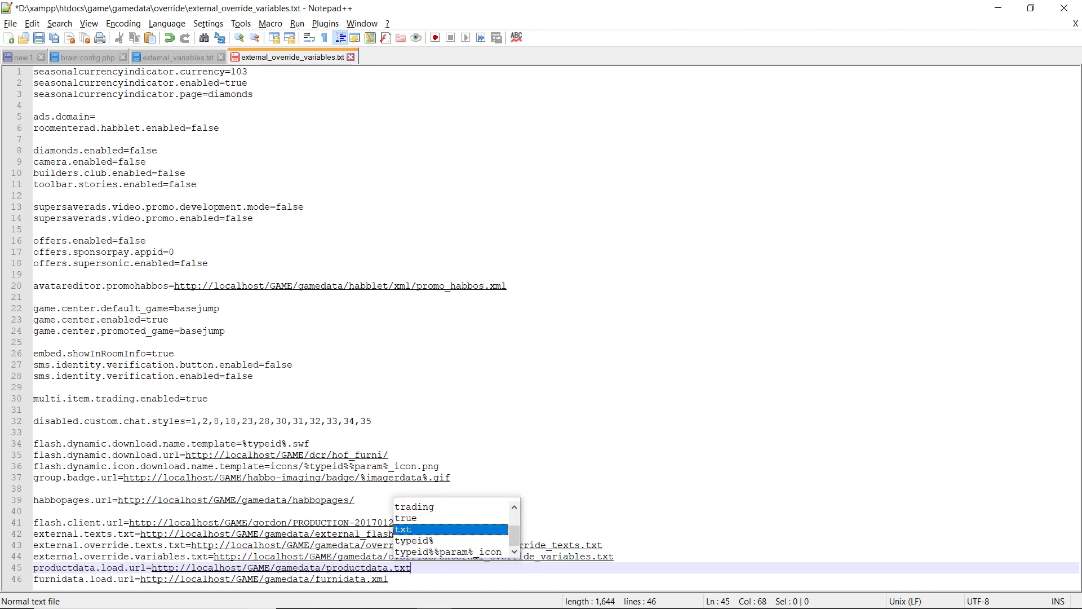
left_click(484, 523)
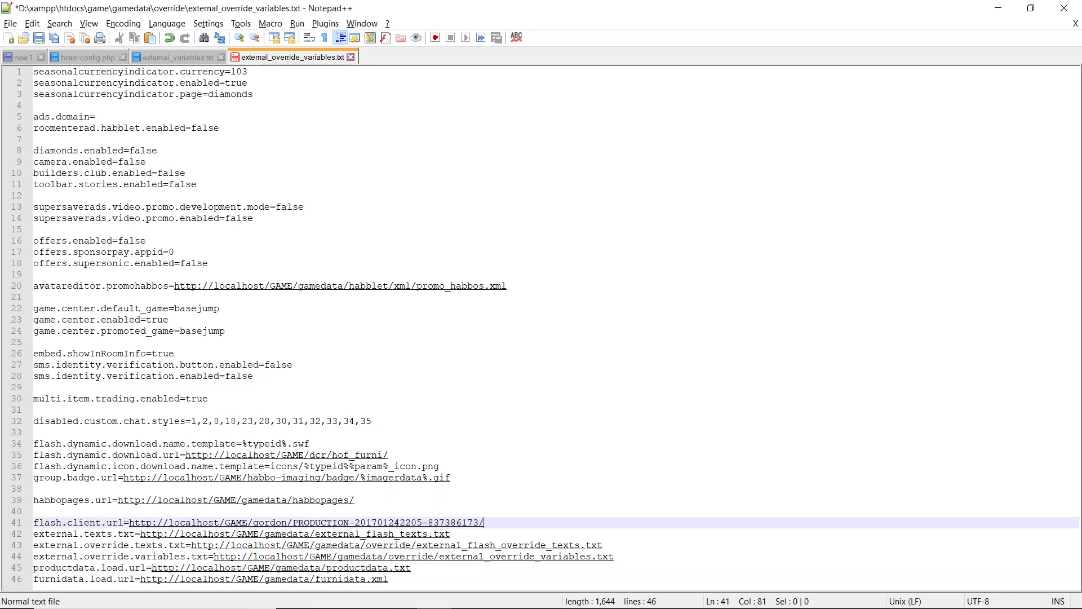
left_click(179, 57)
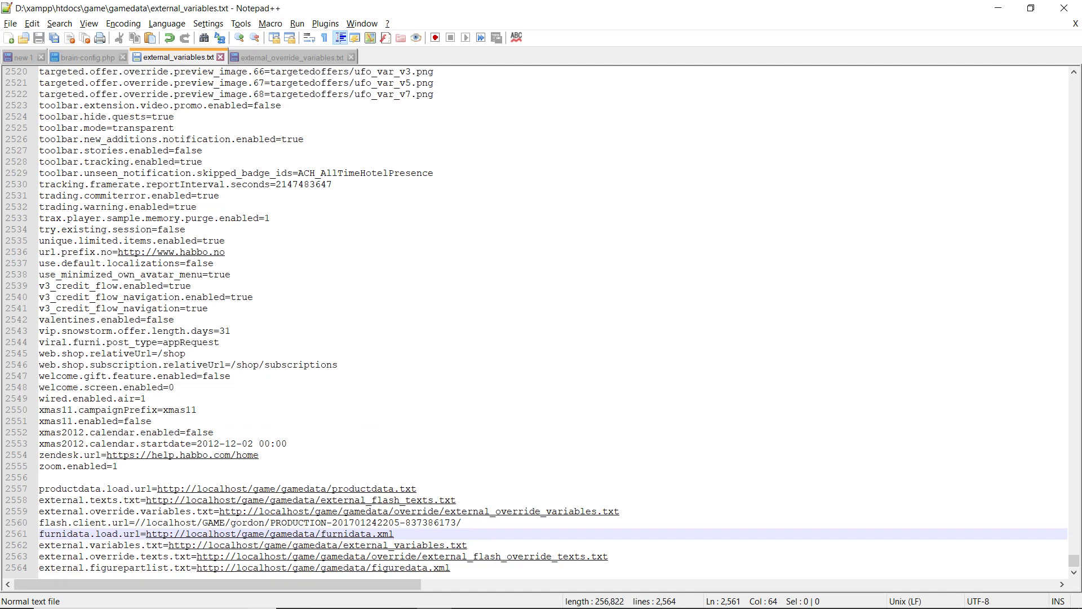
key("Down")
key("Down")
key("Down")
key("Up")
key("Up")
key("Up")
key("Up")
key("Up")
key("Up")
key("Up")
key("End")
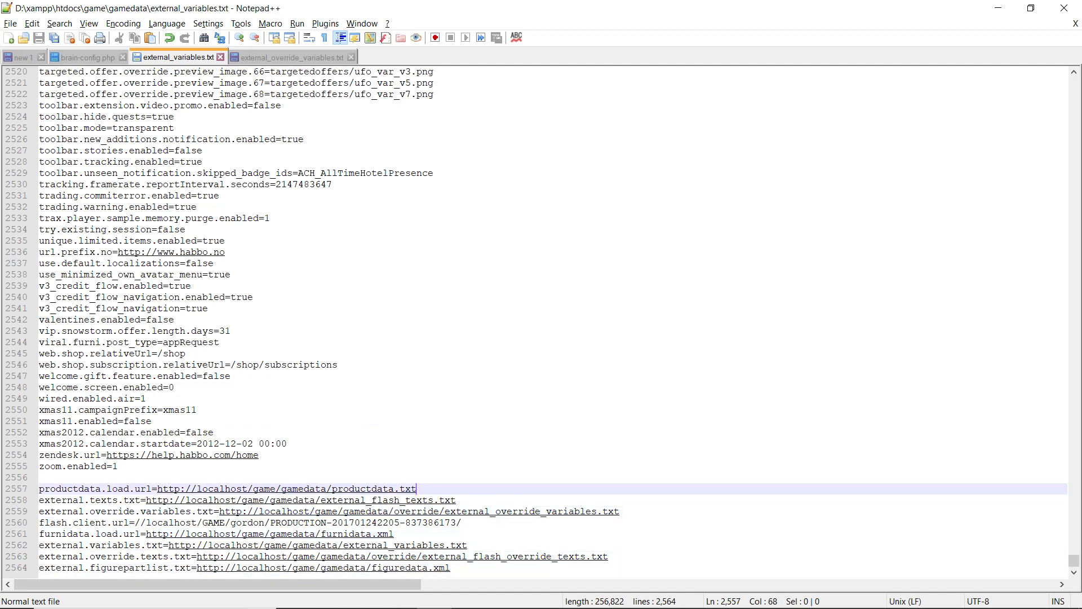
key("ctrl+Tab")
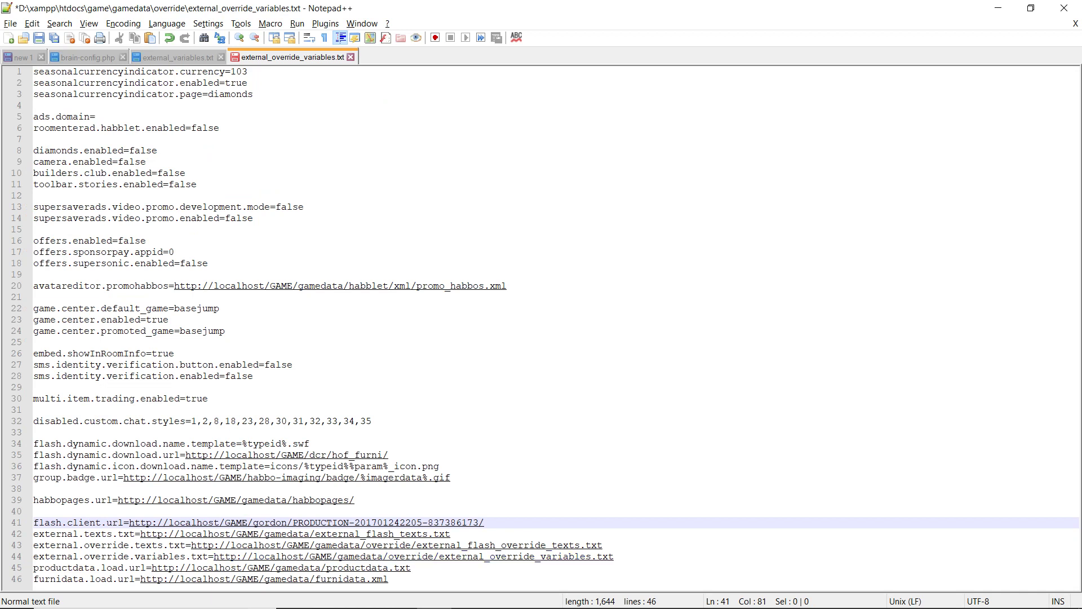
key("Down")
key("Down")
key("Down")
key("Down")
key("Down")
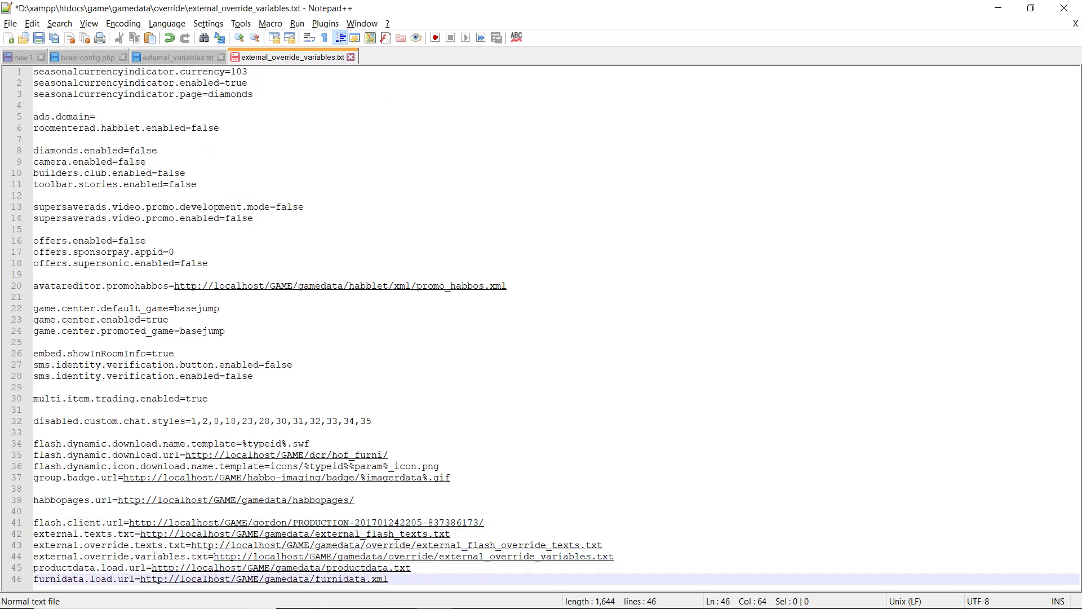
key("Up")
key("End")
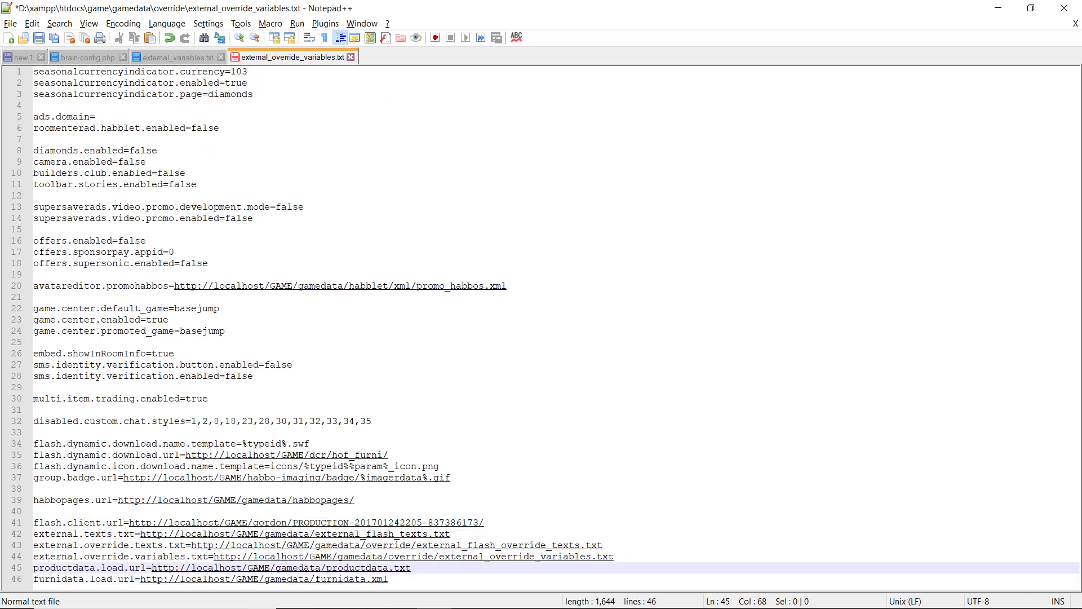
Step: Save external_override_variables.txt, close all files without saving new 1, and quit Notepad++
key("ctrl+s")
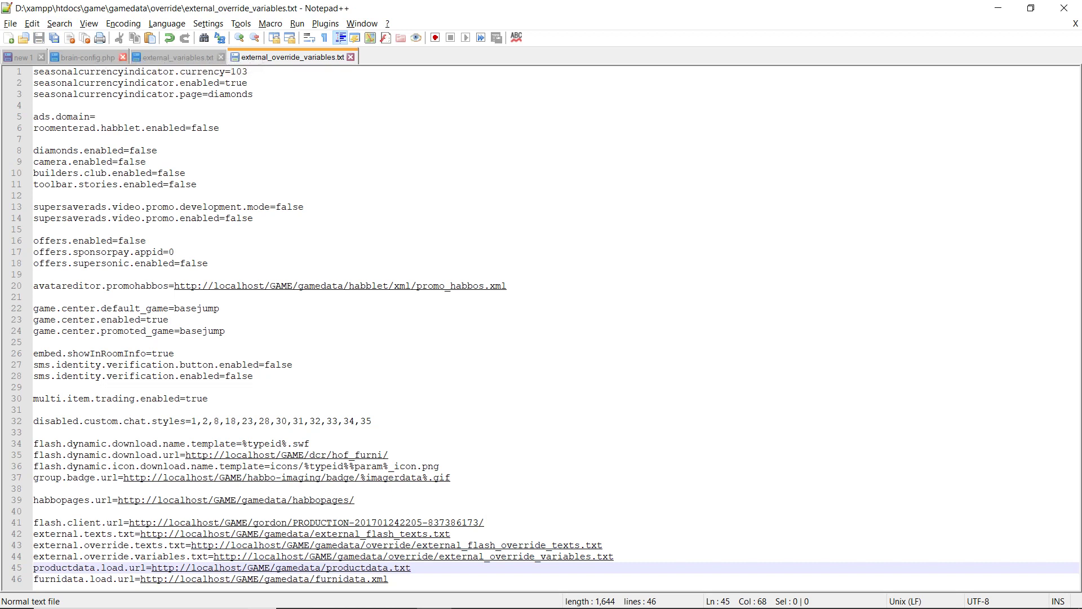
left_click(122, 57)
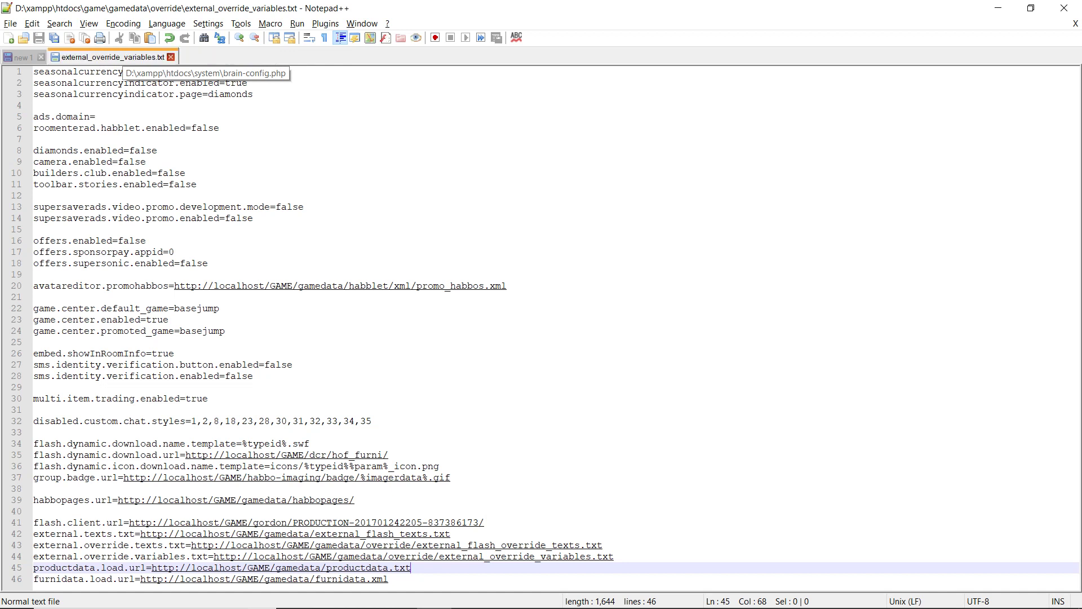
key("ctrl+w")
key("ctrl+w")
left_click(40, 57)
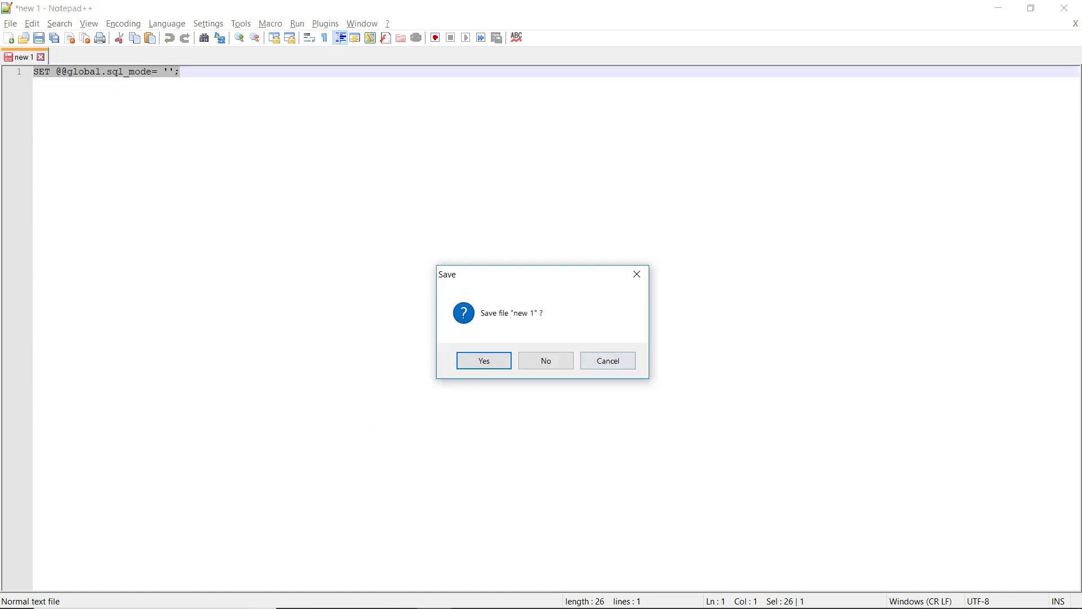
left_click(546, 361)
left_click(1064, 8)
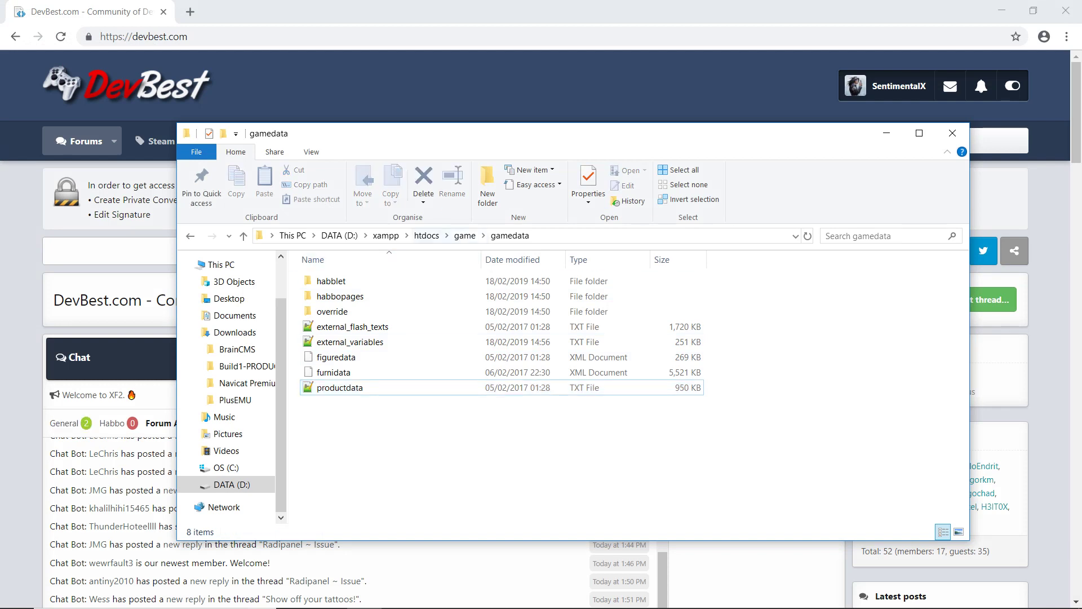
Step: Load localhost/me in a new browser tab, sign out, and open the registration form
left_click(426, 235)
key("alt+Tab")
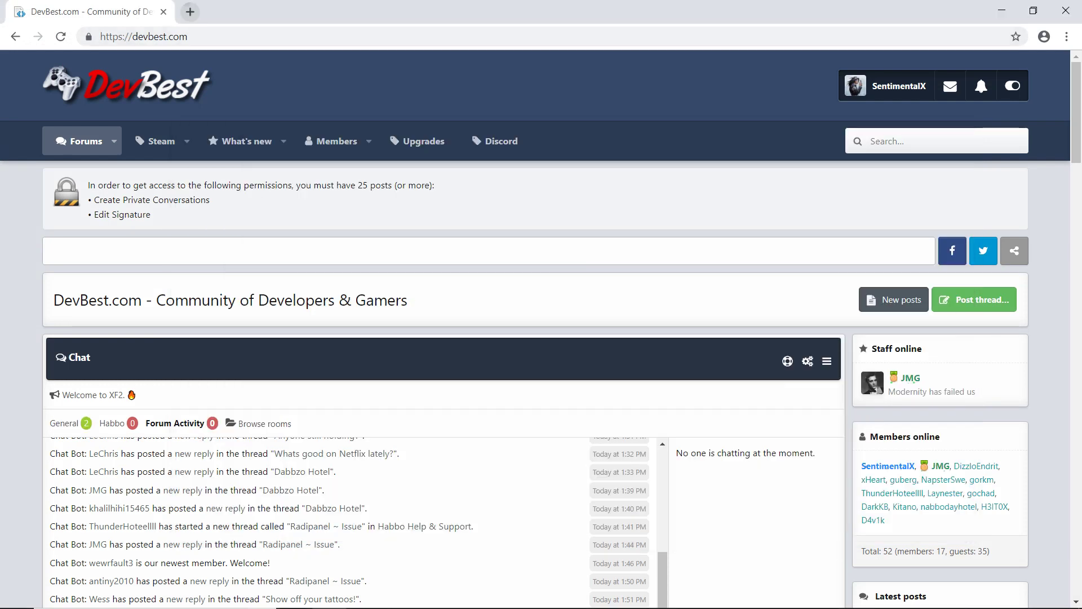
key("ctrl+t")
type("localhost")
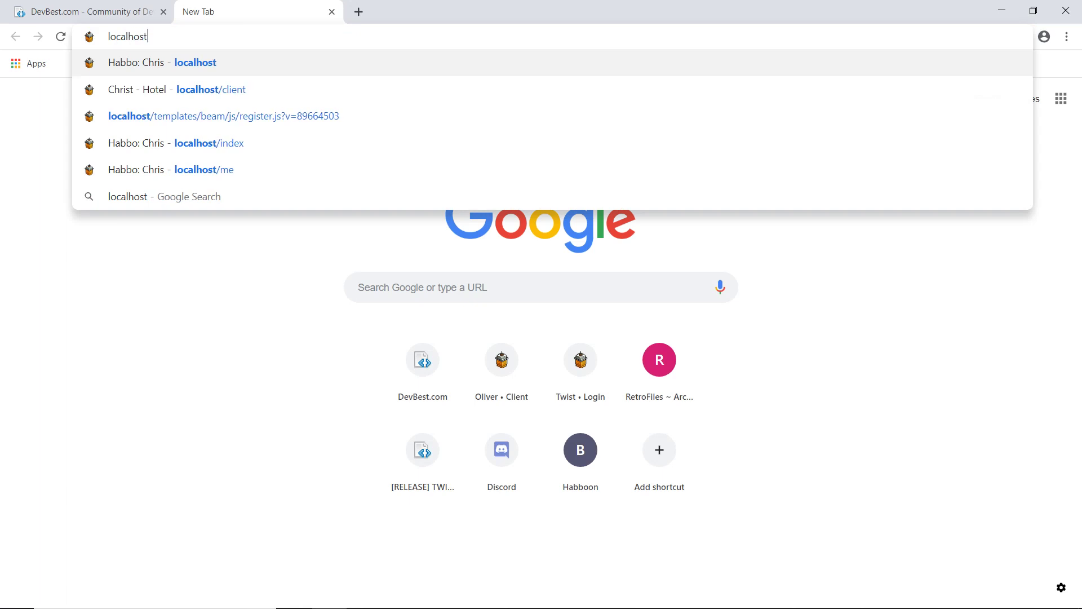
type("/me")
key("Return")
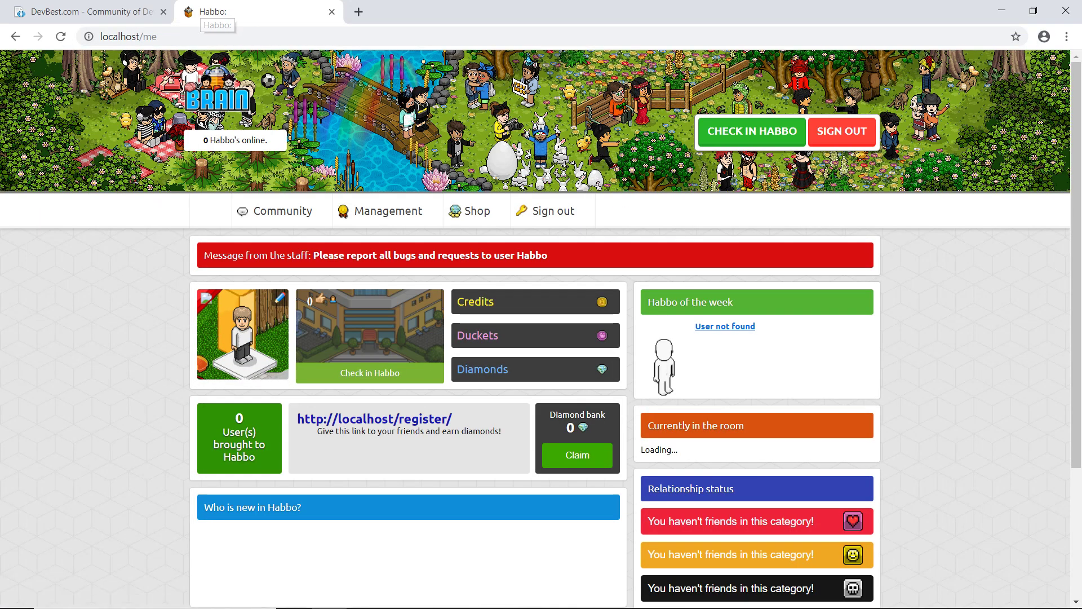
left_click(841, 131)
left_click(507, 37)
left_click(535, 109)
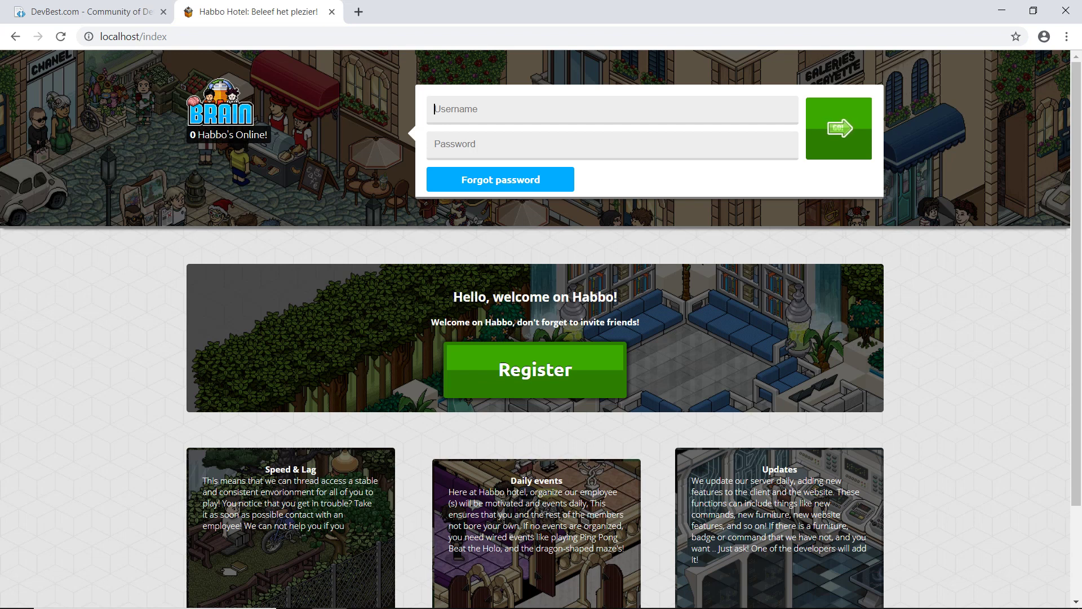
left_click(535, 370)
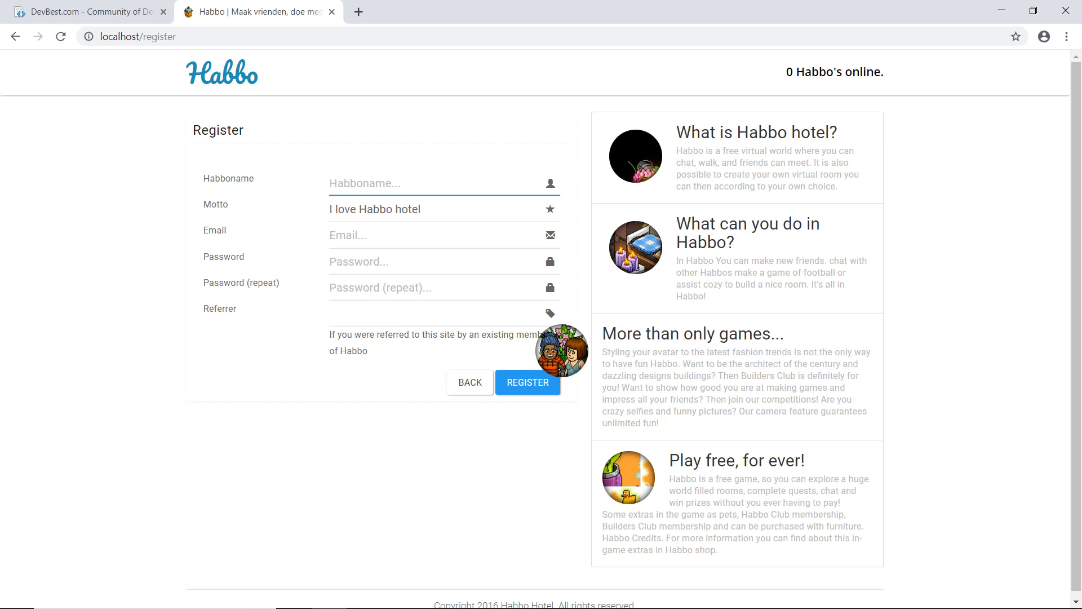
Step: Register a new hotel user with a Habboname, email address and password
type("Chris")
left_click(348, 235)
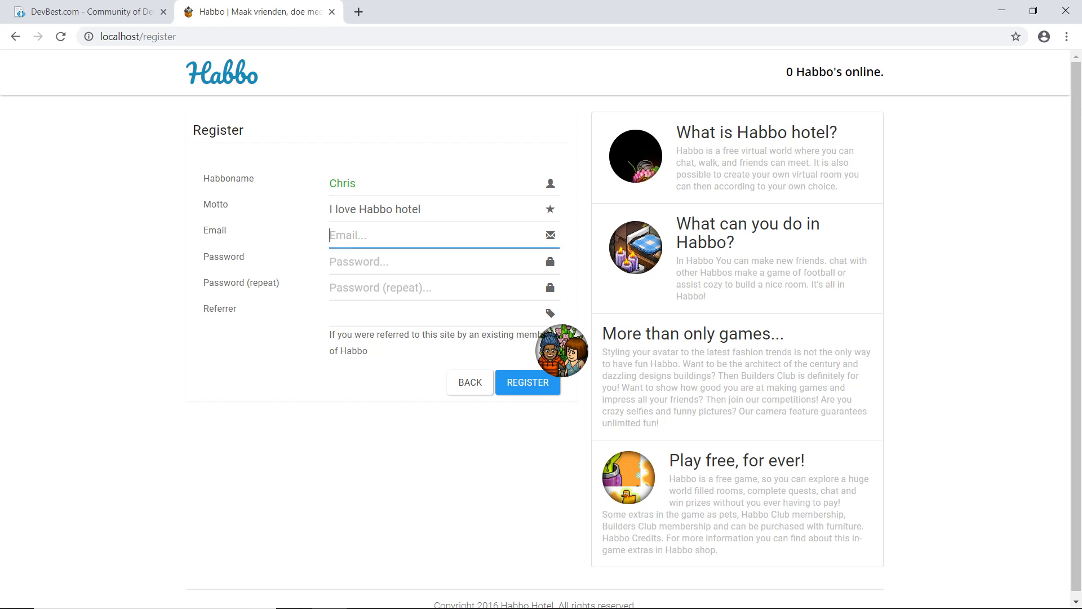
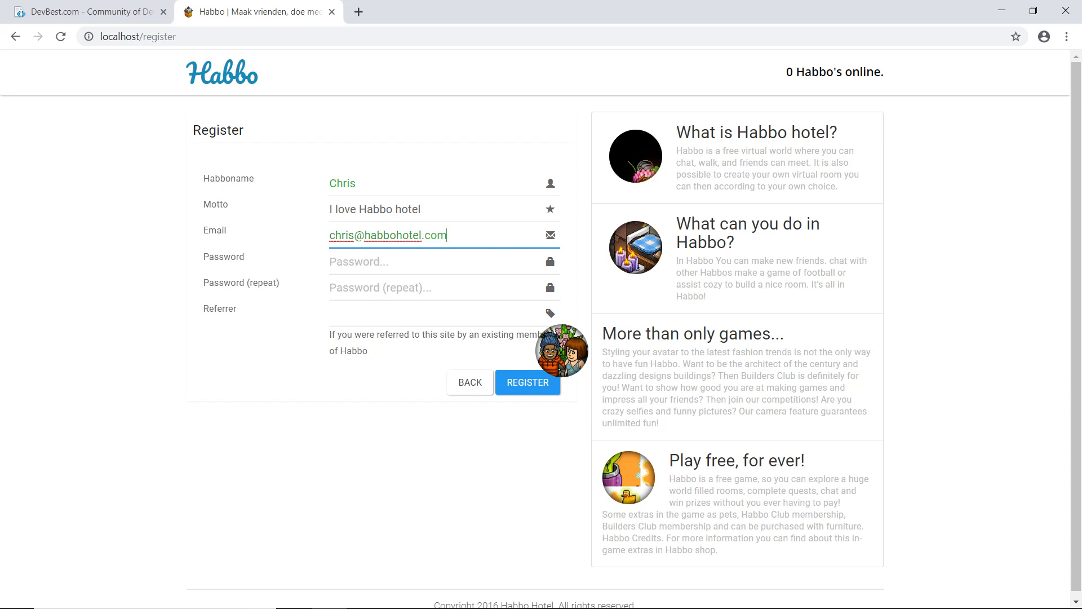
key("Tab")
type("*********")
key("Tab")
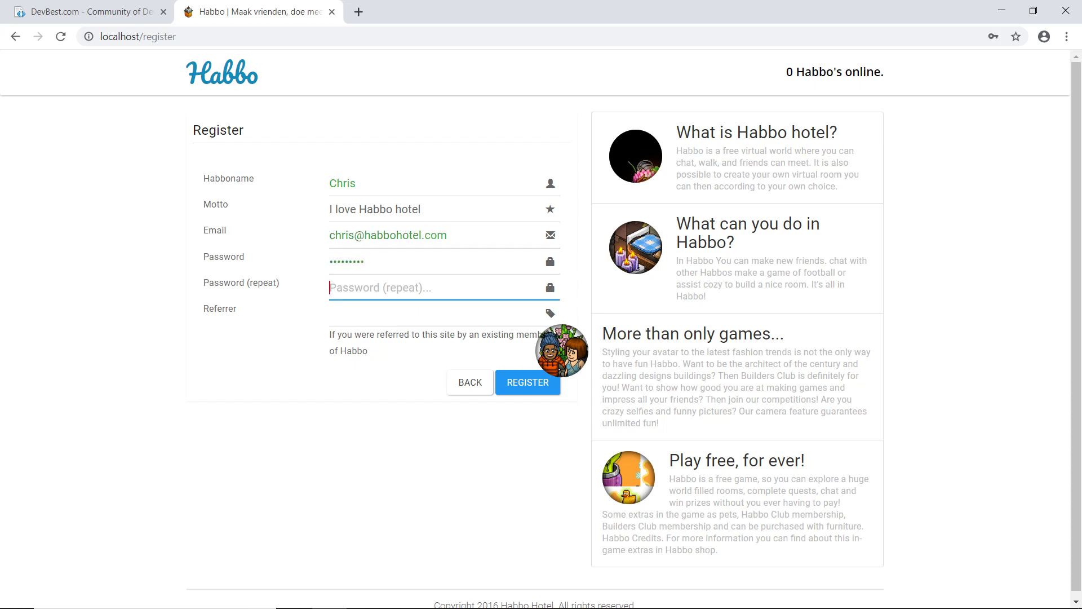
type("*********")
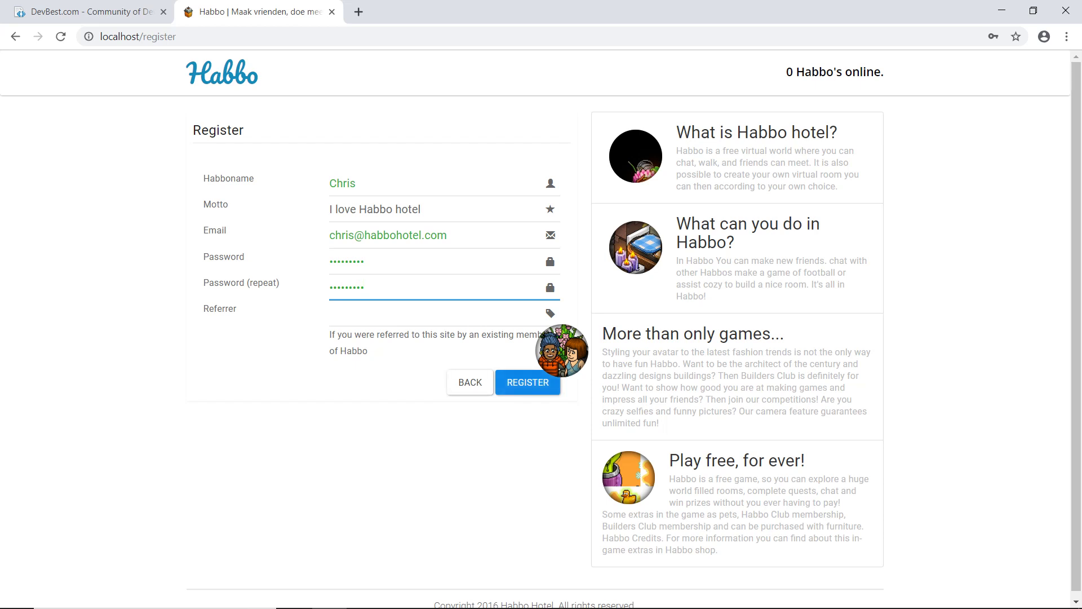
left_click(527, 382)
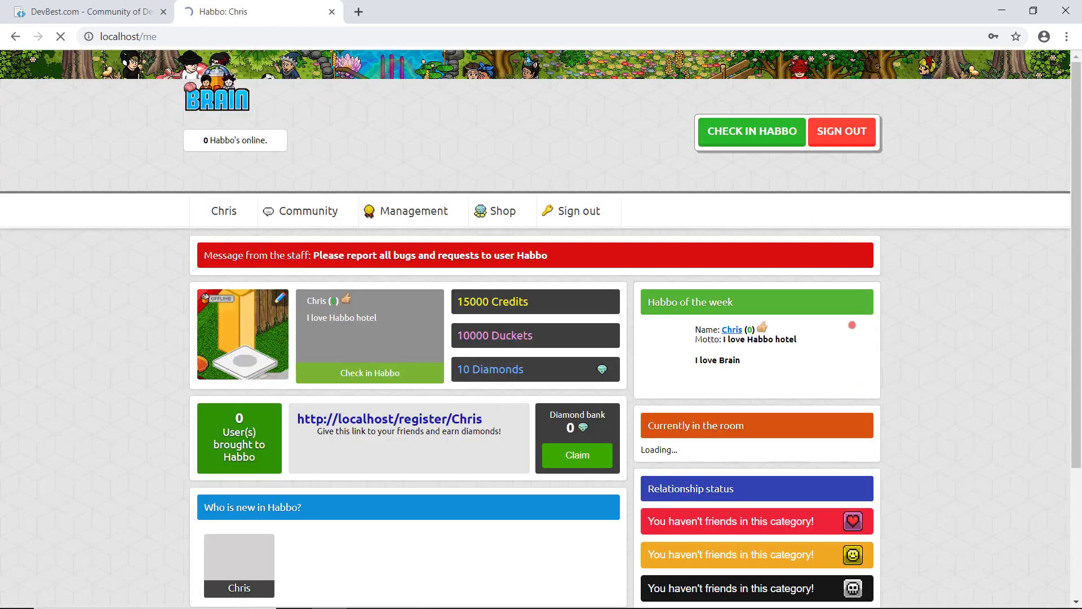
Step: Browse the Community page and the staff Management page
scroll(542, 327, "down", 3)
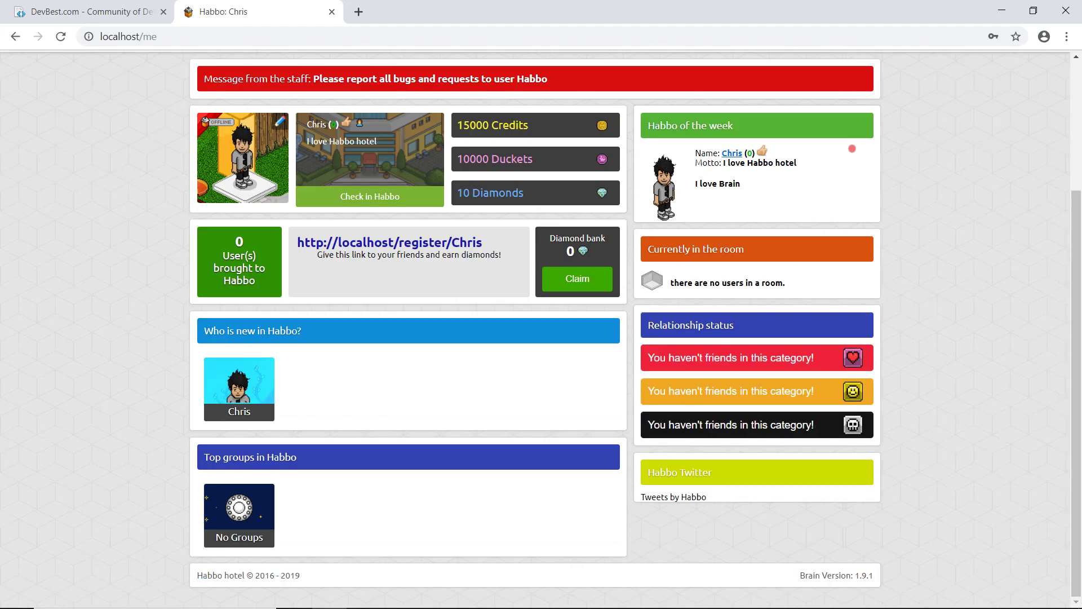
scroll(541, 327, "up", 3)
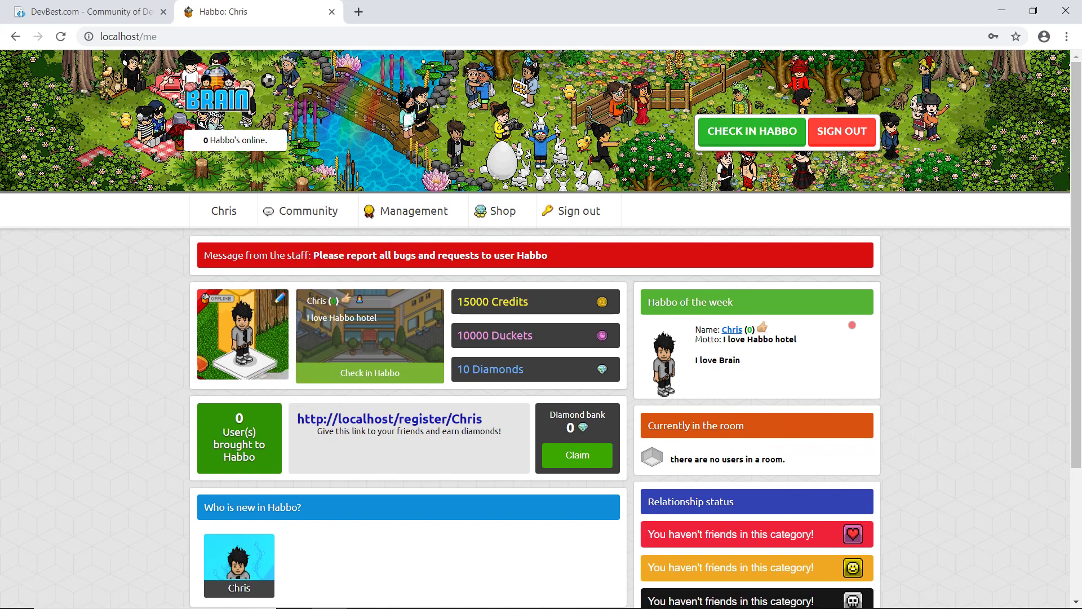
mouse_move(309, 211)
left_click(296, 244)
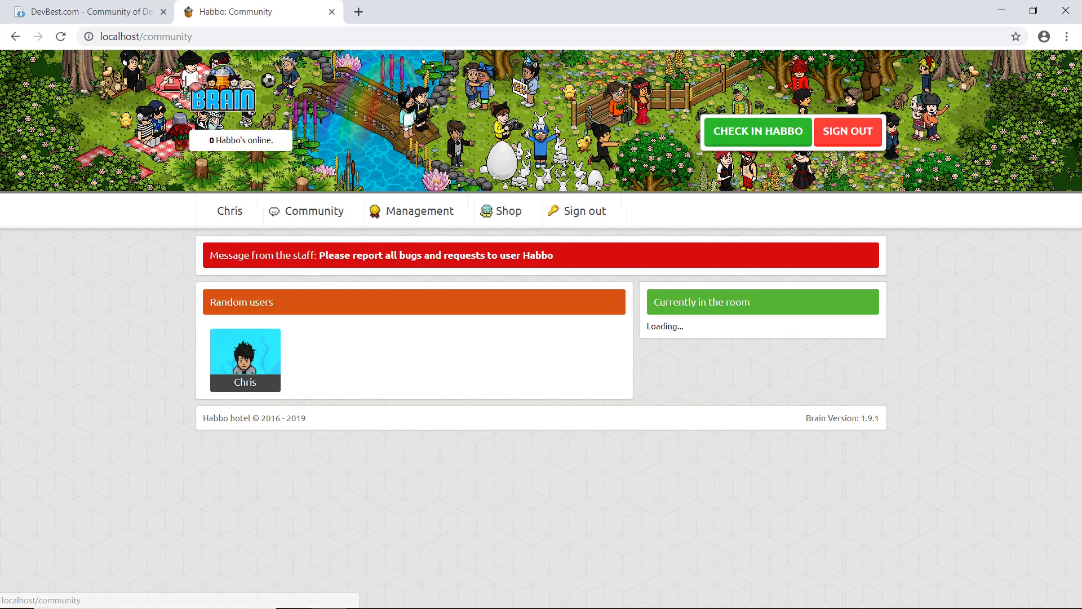
mouse_move(420, 211)
left_click(407, 243)
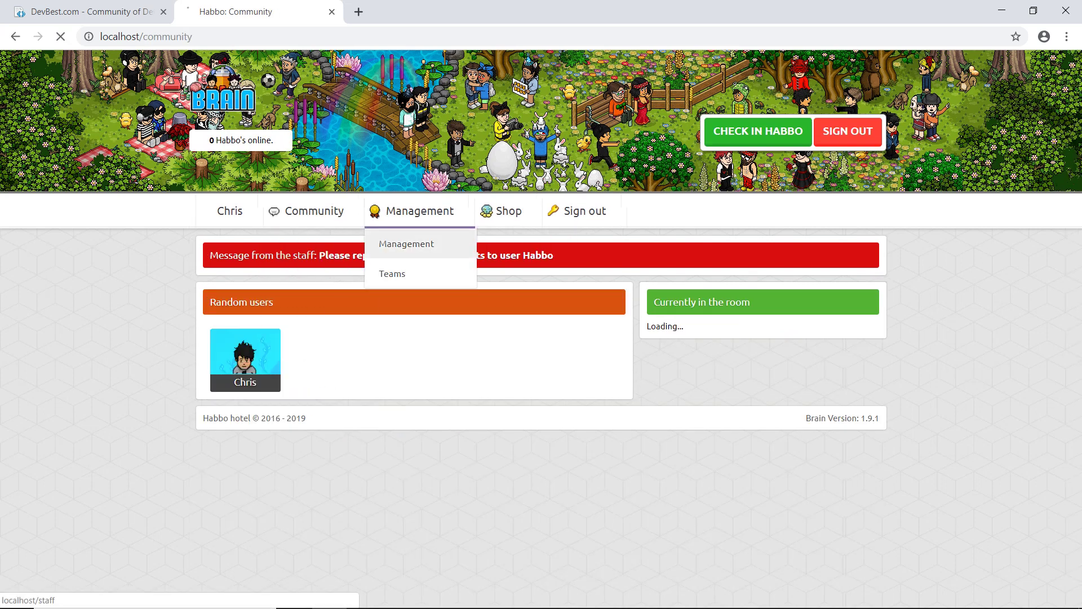
scroll(407, 244, "down", 4)
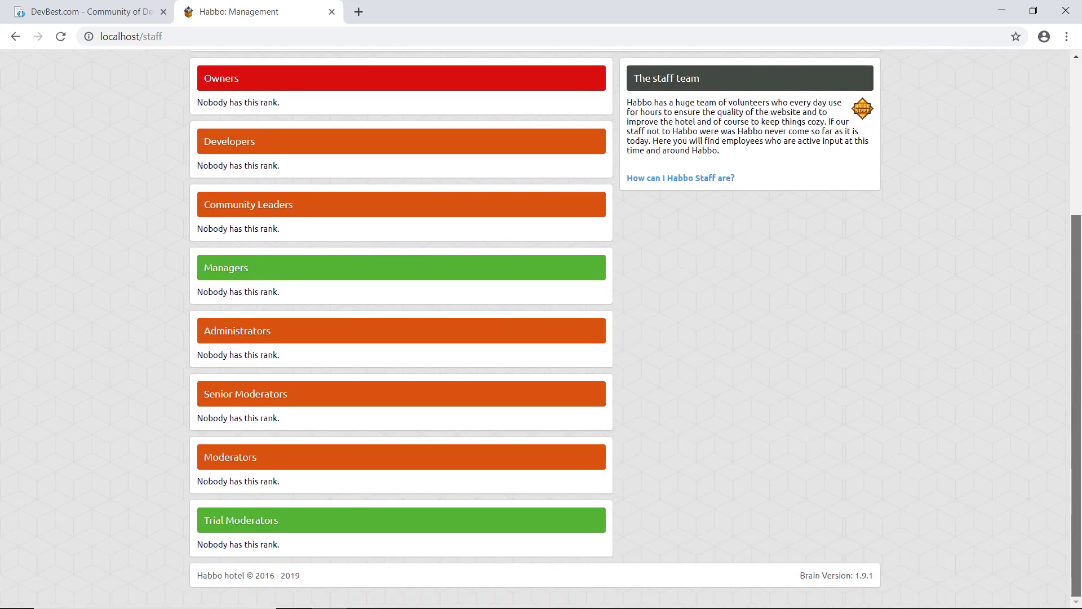
scroll(541, 327, "up", 4)
Step: Return to the home page and open CHECK IN HABBO in a new tab
mouse_move(224, 211)
left_click(214, 243)
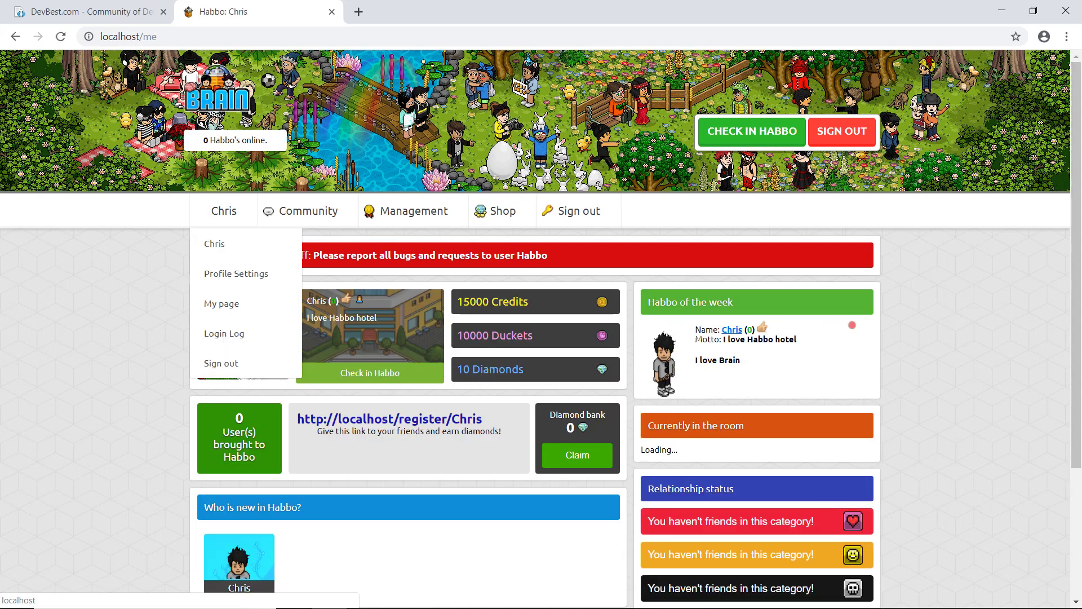
right_click(732, 129)
left_click(755, 138)
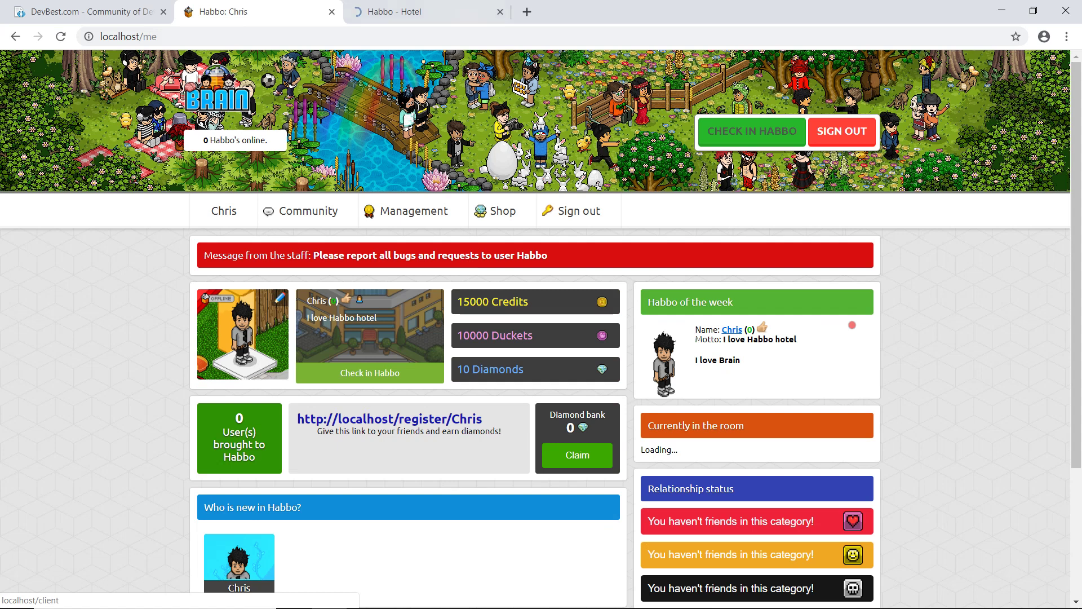
Step: Set the hotel client's Flash permission to Ask, reload, and allow Flash to run
key("ctrl+Tab")
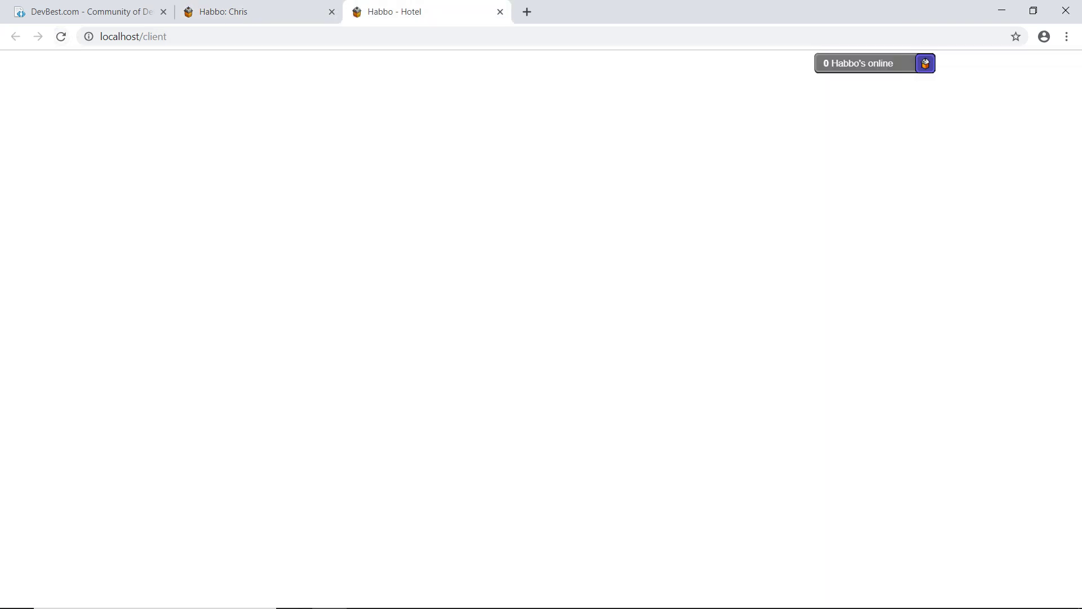
left_click(89, 36)
left_click(266, 144)
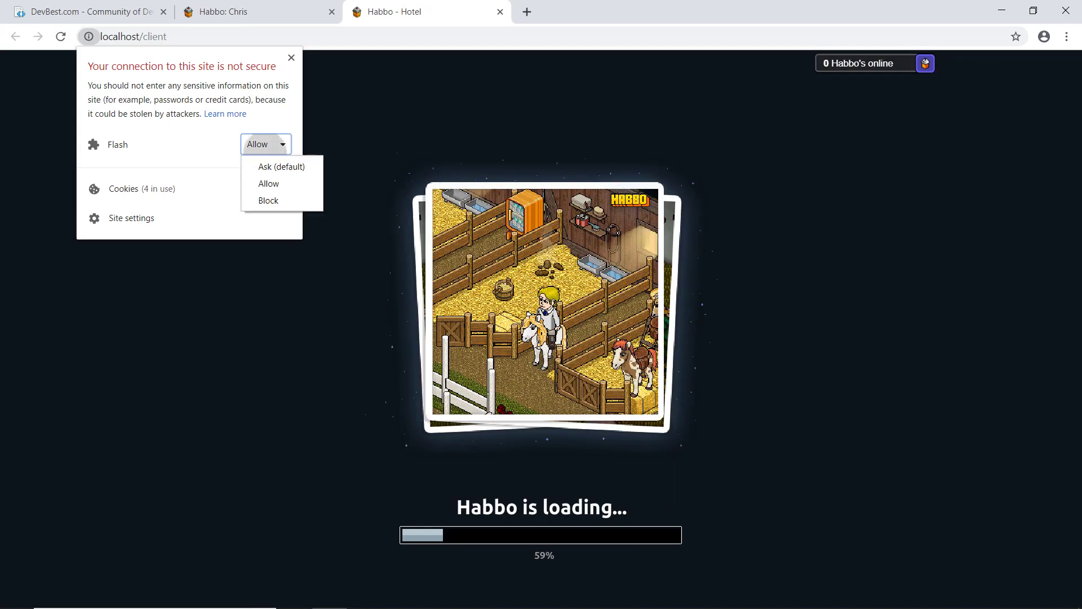
left_click(281, 167)
left_click(292, 57)
left_click(309, 66)
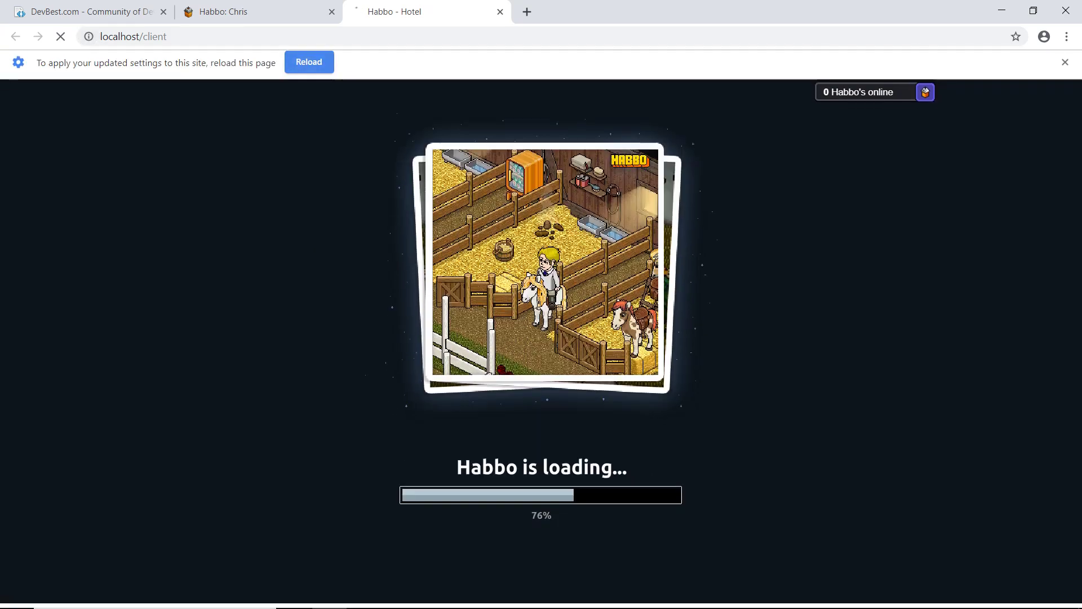
left_click(540, 257)
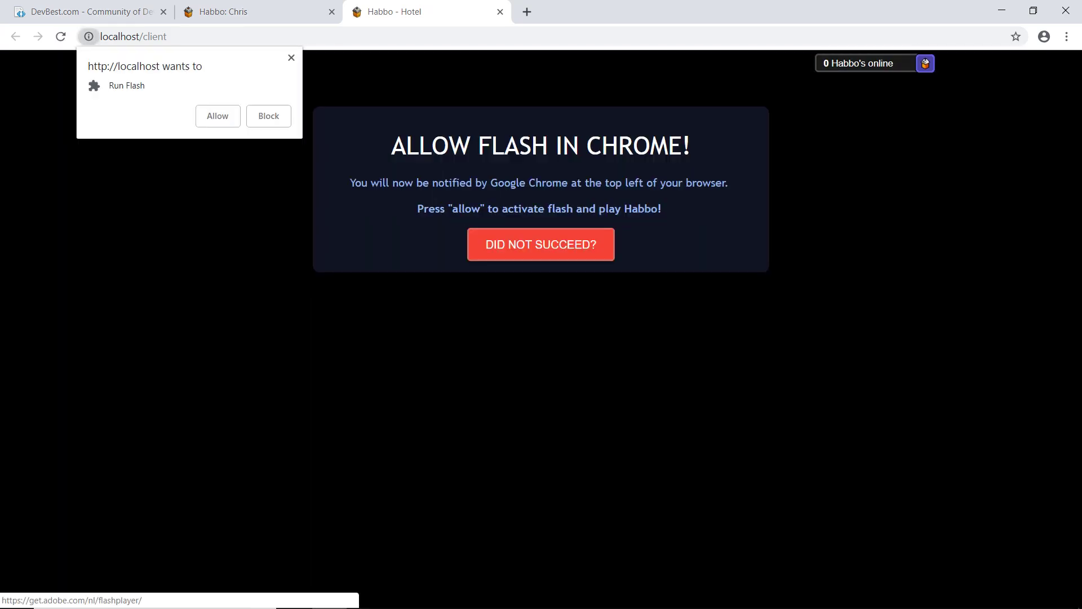
left_click(218, 116)
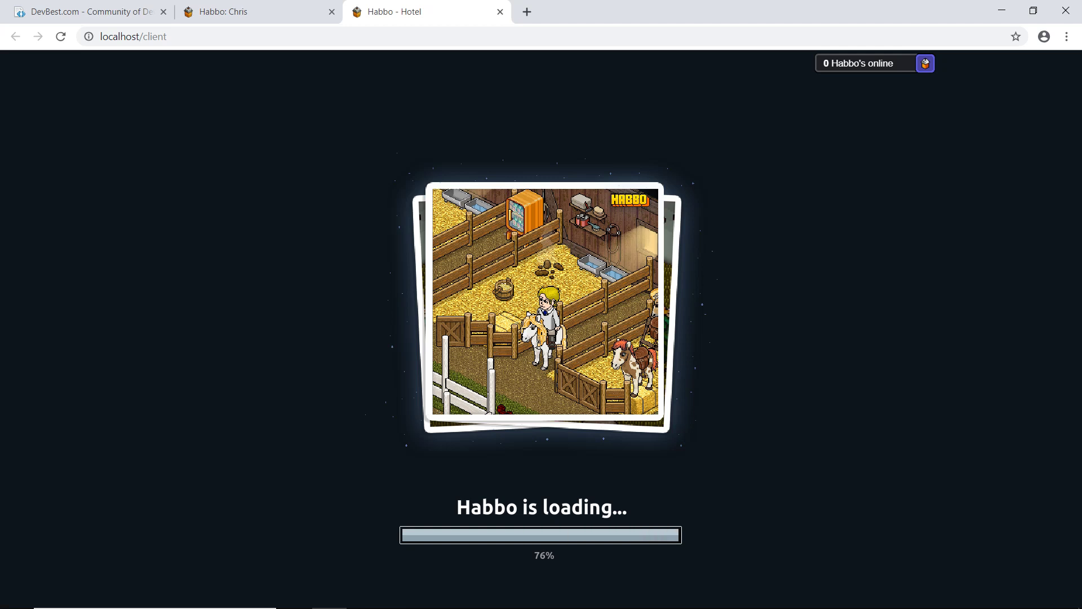
Step: Zoom the hotel client page out to 80%
left_click(1067, 37)
left_click(977, 170)
left_click(977, 170)
key("Escape")
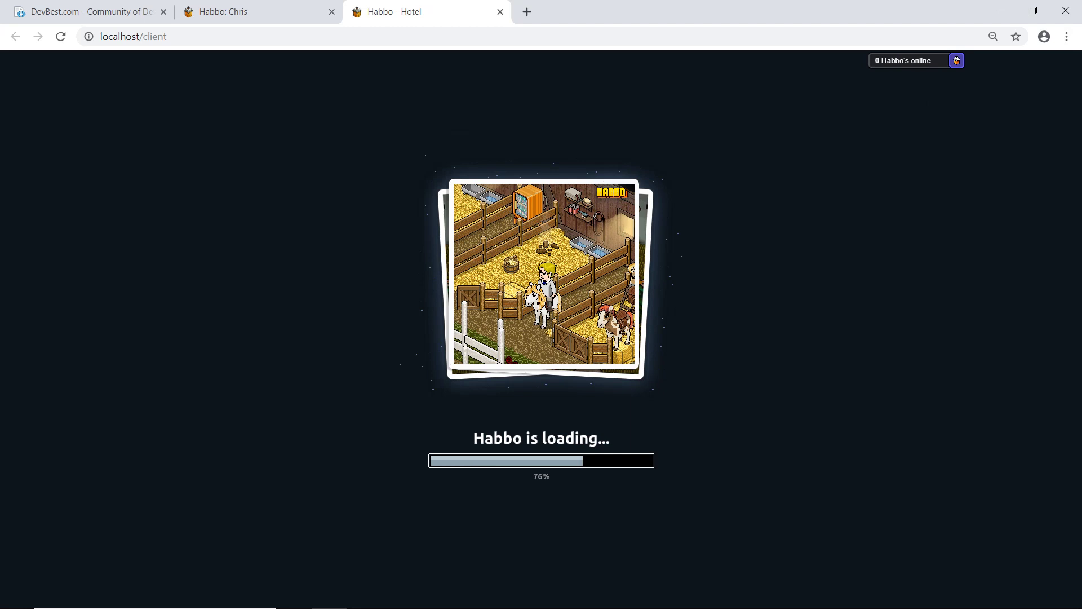
key("alt+Tab")
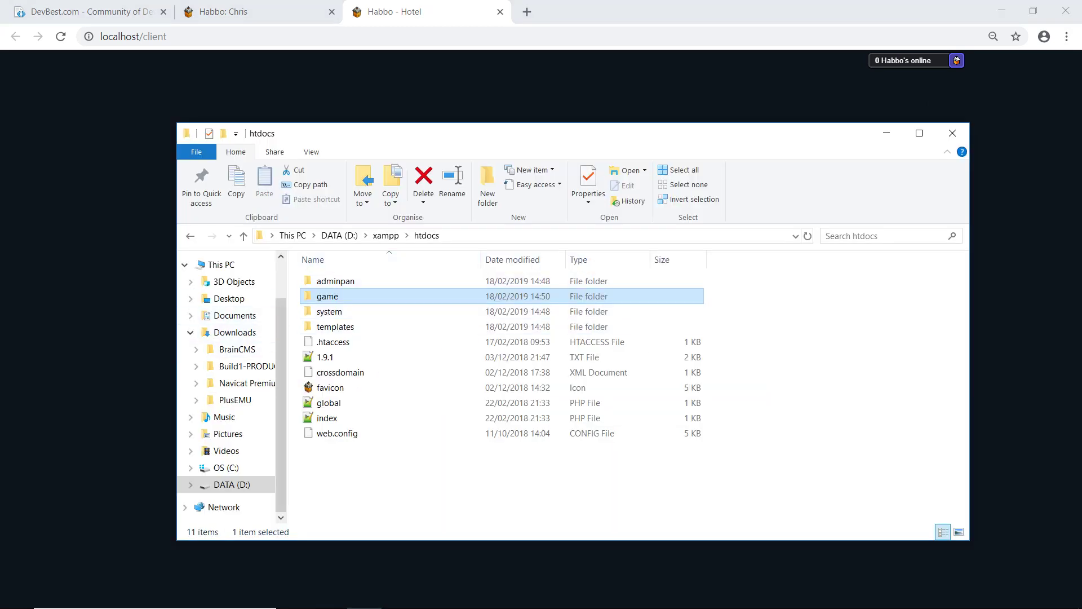
Step: Launch Plus Emulator from Downloads\PlusEMU\Release 2\Emulator Source\bin\Debug
left_click(234, 332)
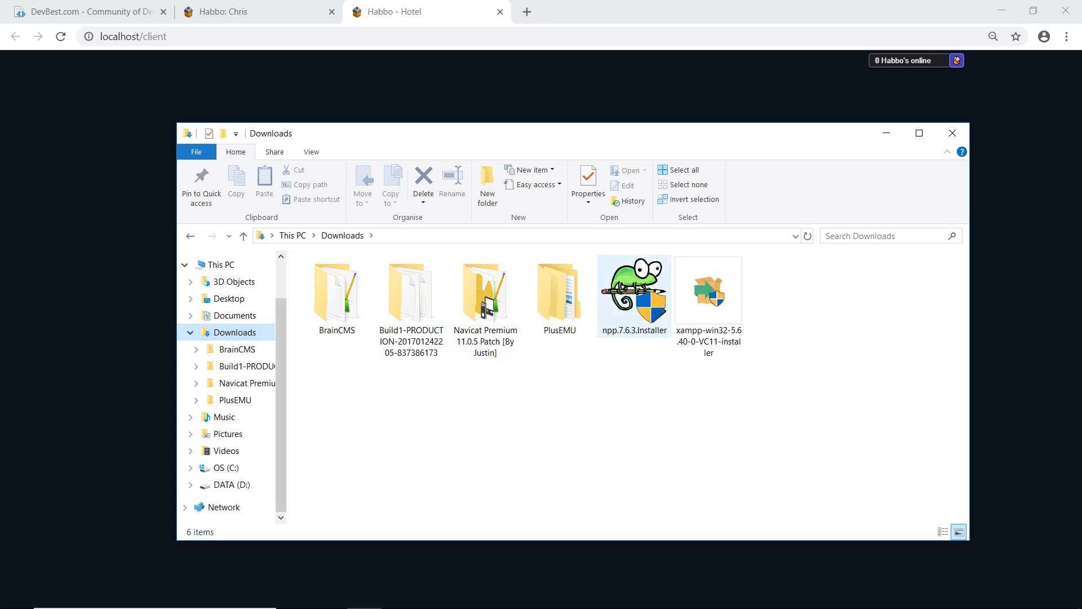
double_click(559, 299)
double_click(361, 280)
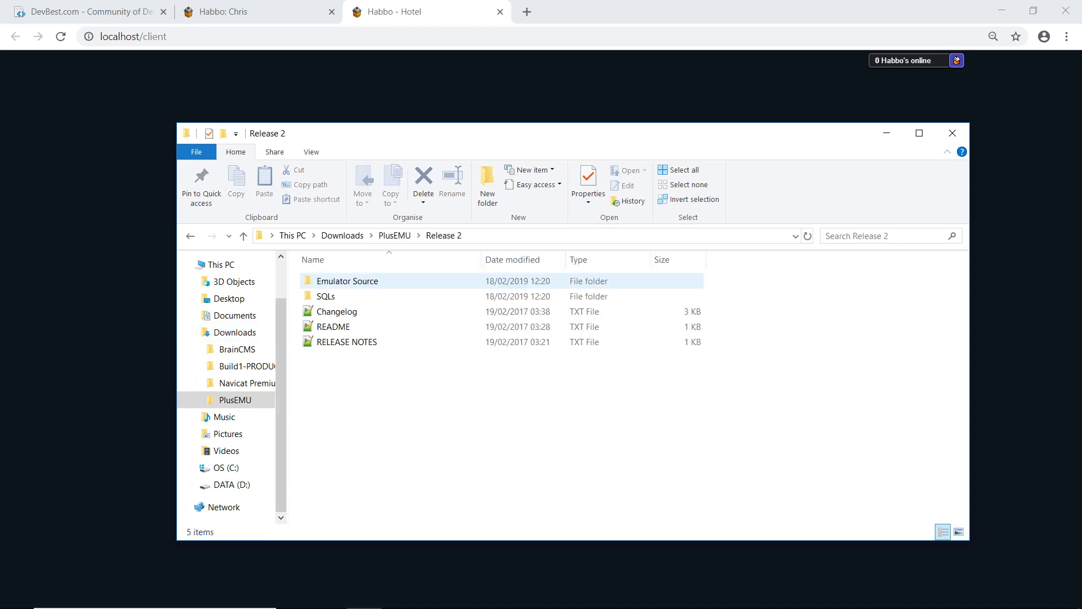
double_click(347, 281)
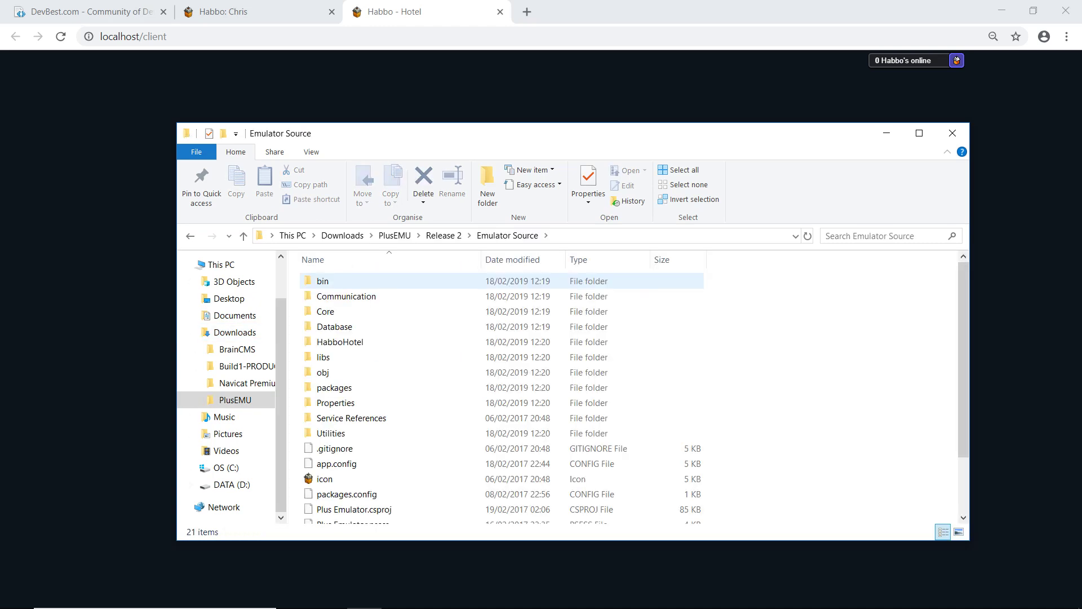
double_click(339, 281)
double_click(333, 281)
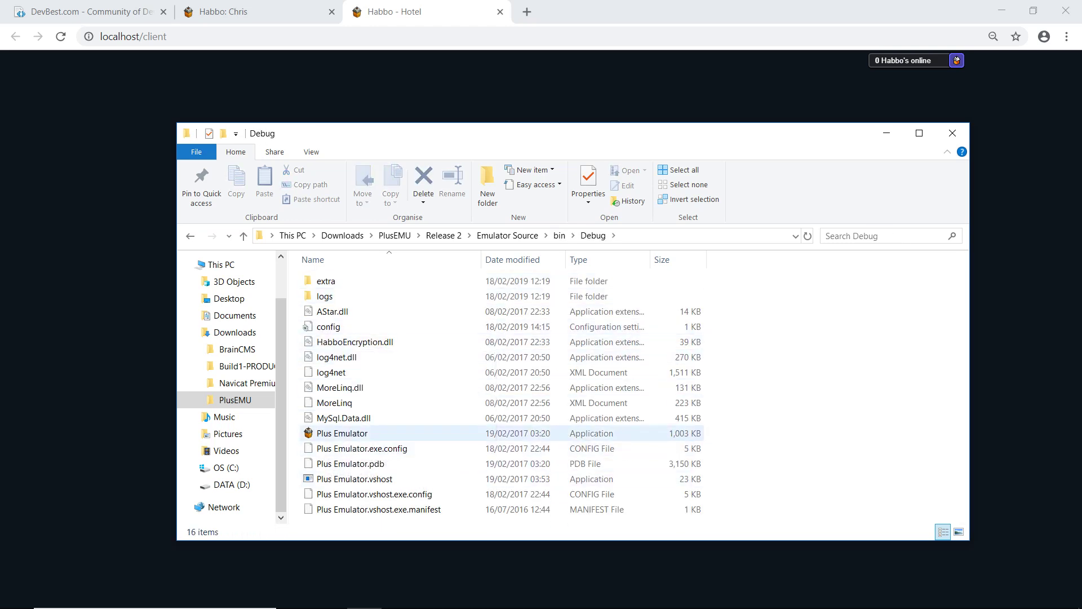
double_click(336, 433)
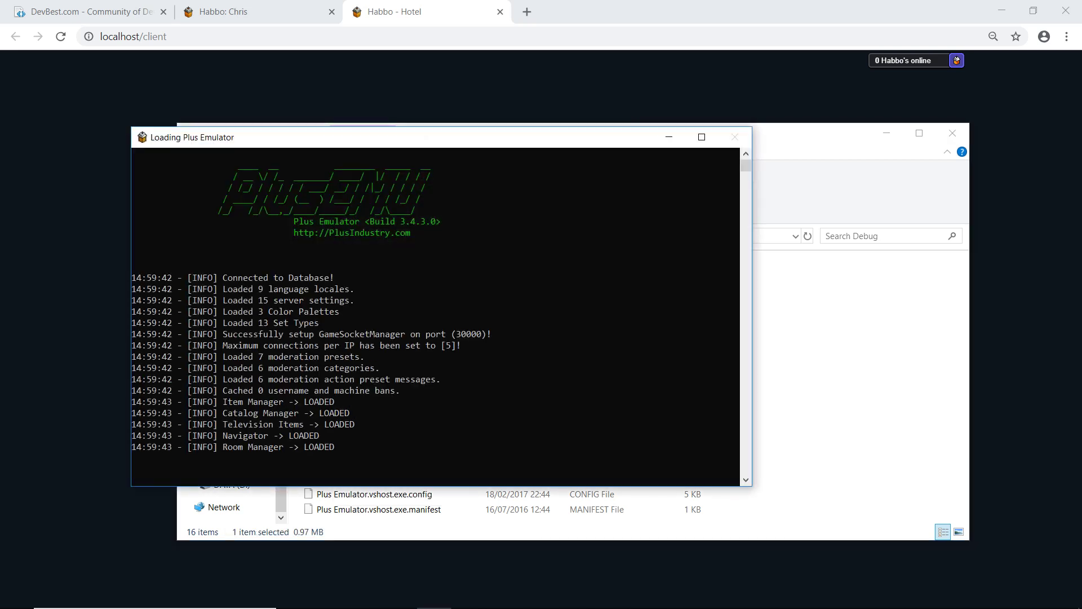
Step: Reload the hotel client page in the browser
key("alt+Tab")
key("ctrl+l")
key("Return")
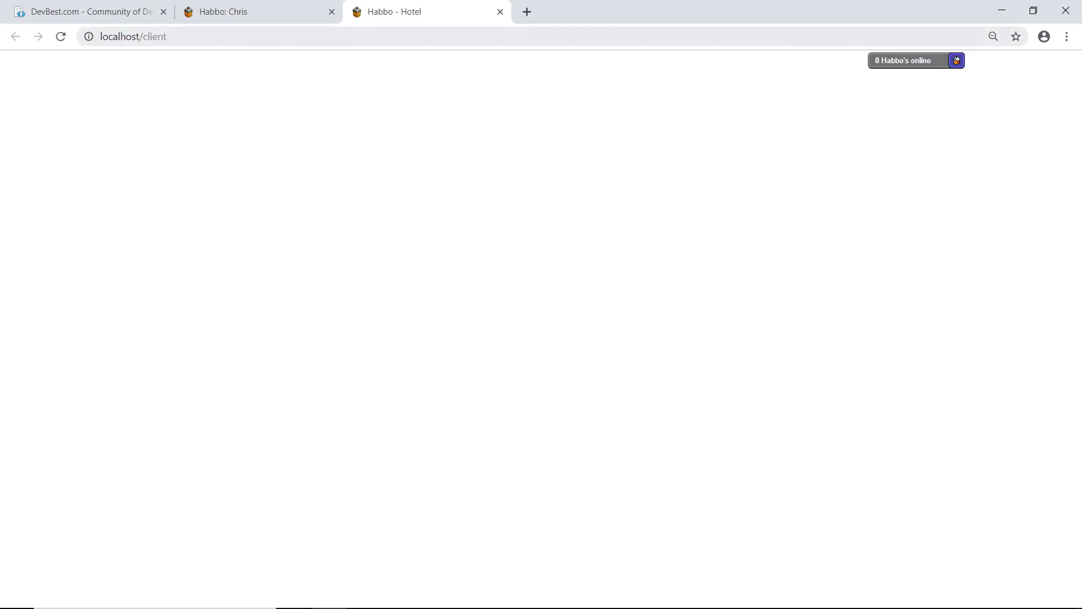
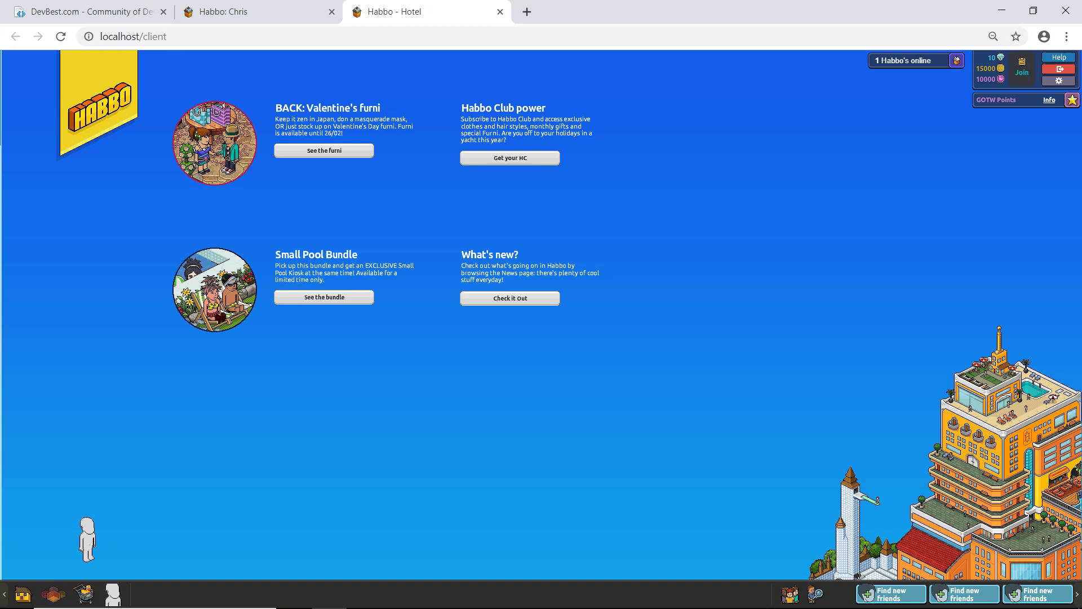
Step: Create a new room named Welcome Lounge from the navigator's My World section
left_click(54, 594)
left_click(219, 103)
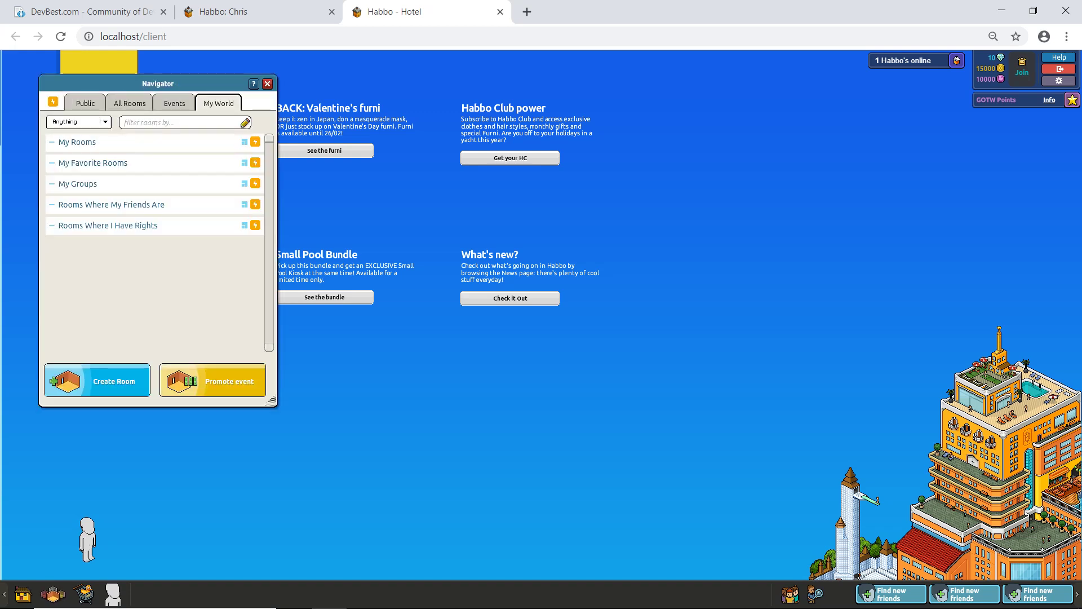
left_click(97, 381)
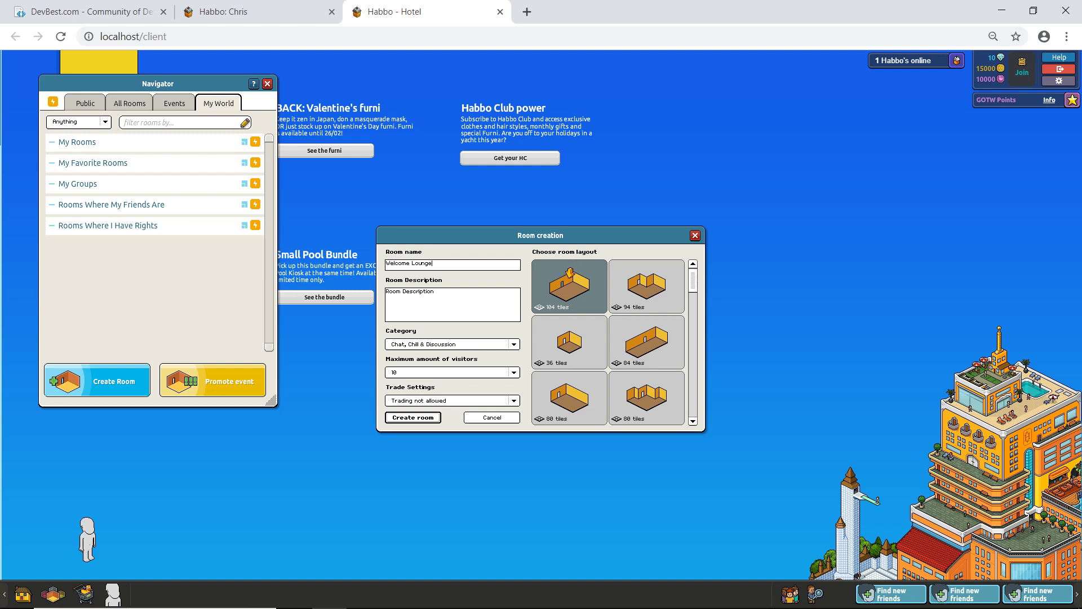
left_click(413, 418)
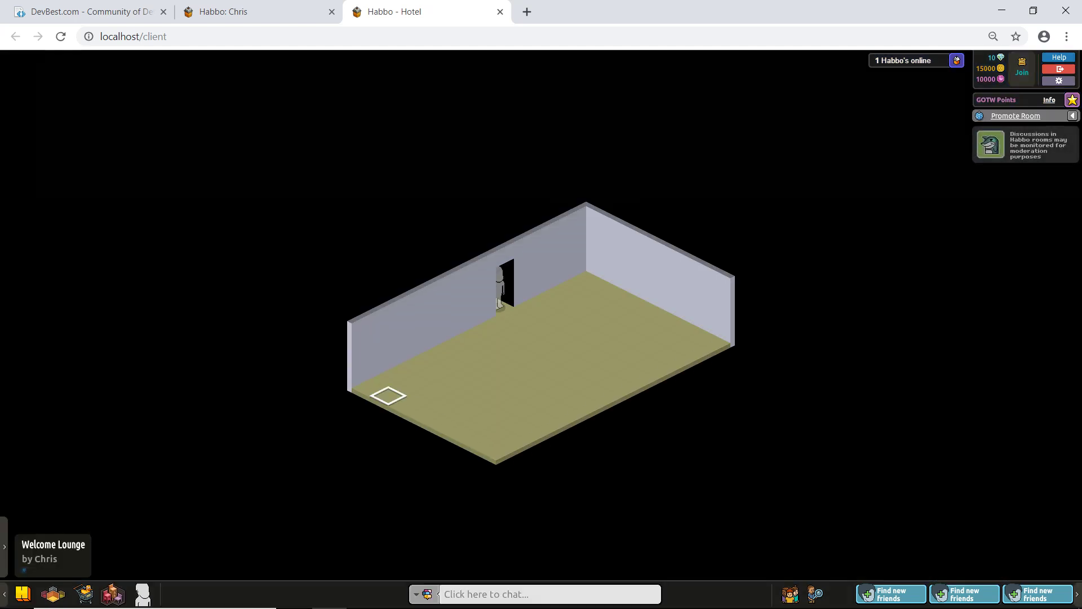
Step: Walk the avatar around the room, chat o/, and open then close Change Looks
left_click(586, 333)
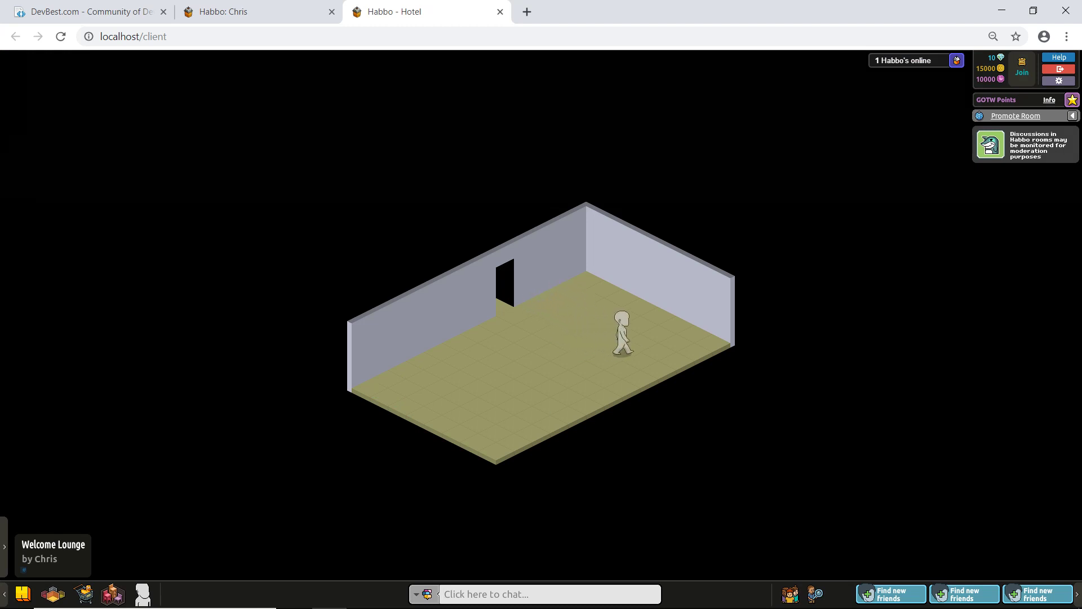
type("o/")
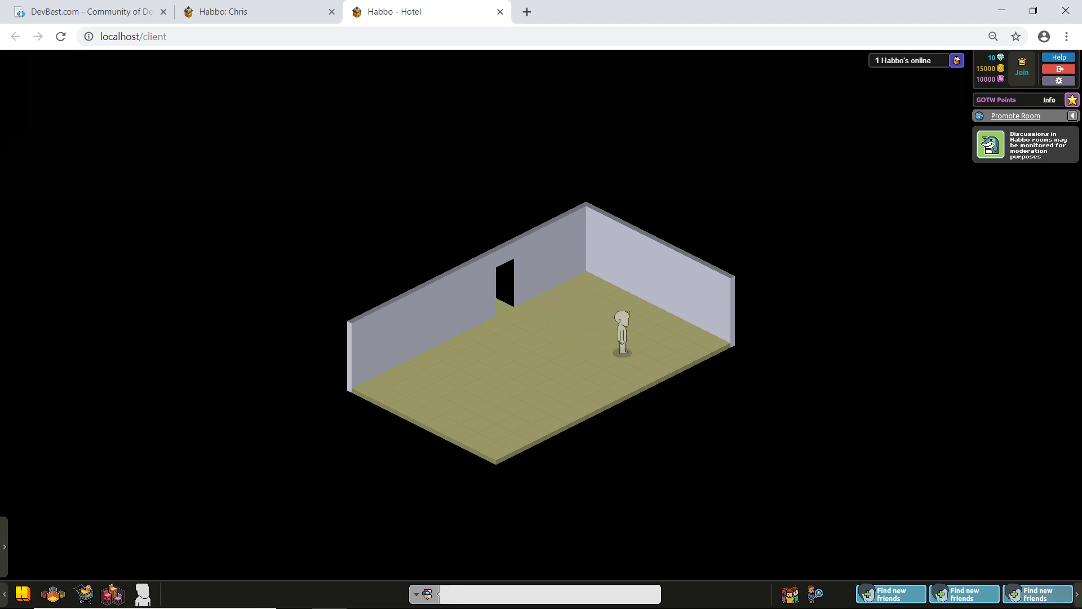
left_click(586, 369)
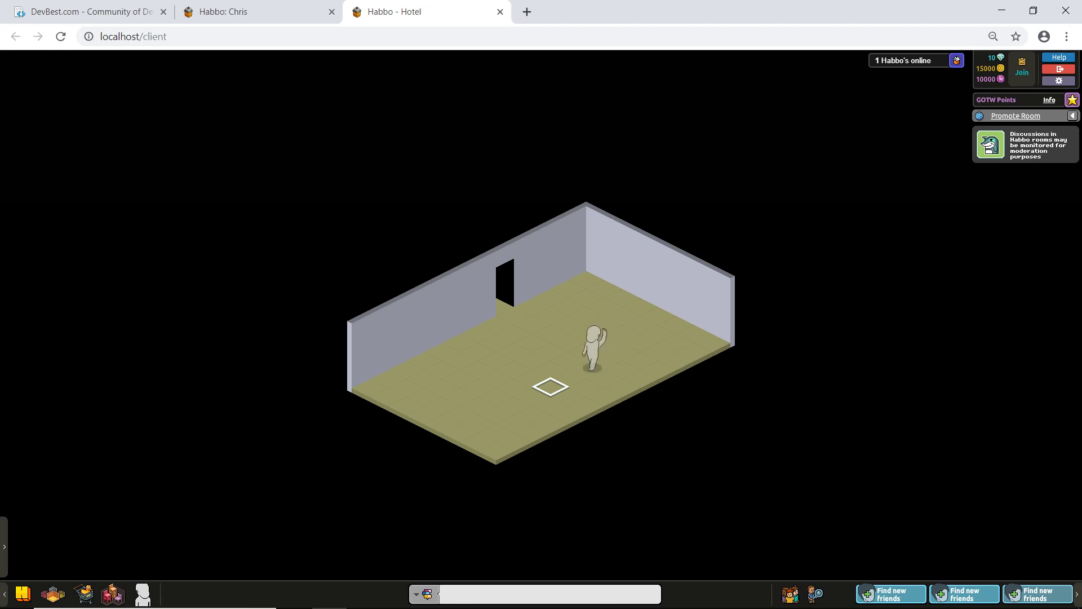
left_click(586, 355)
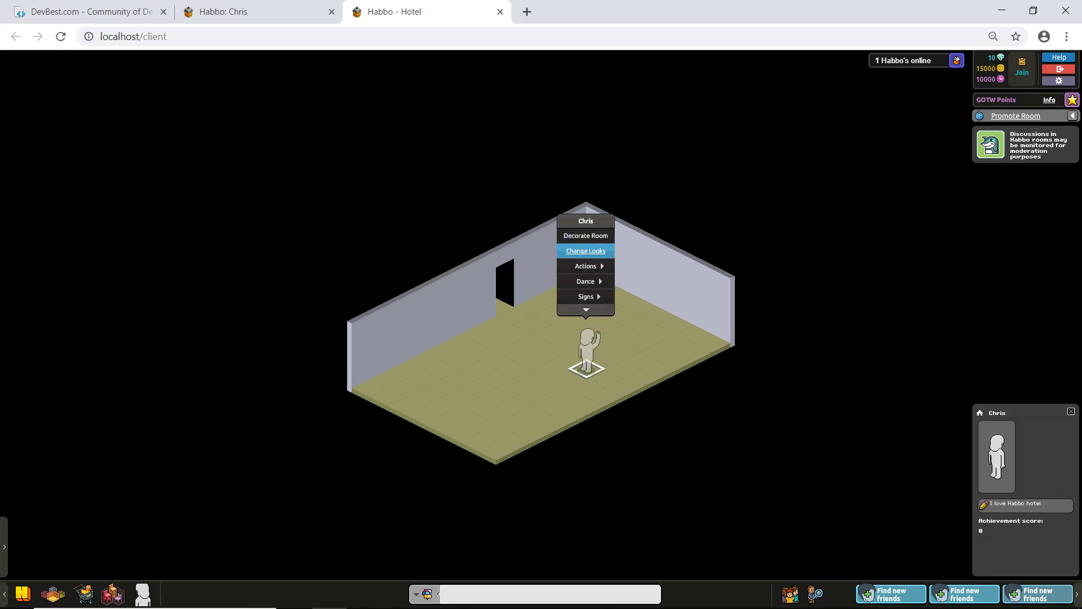
left_click(586, 250)
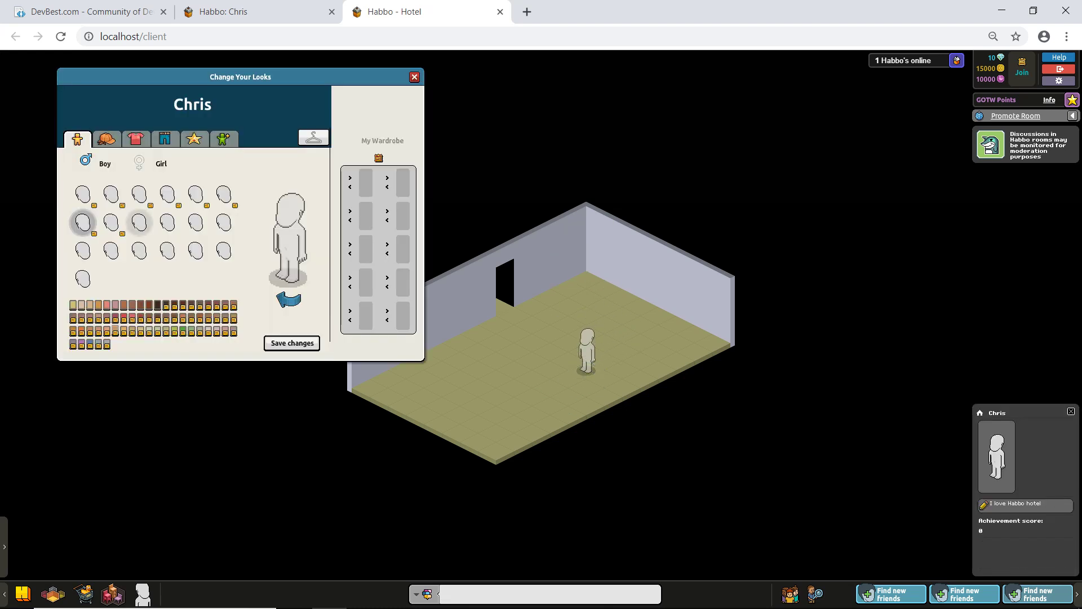
left_click(415, 77)
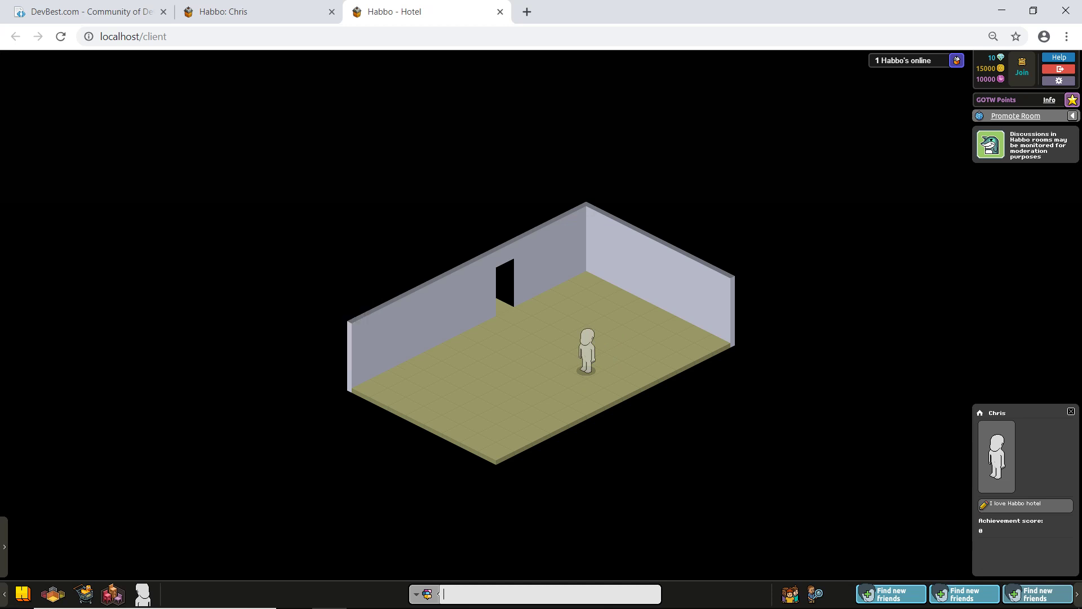
key("alt+Tab")
key("Tab")
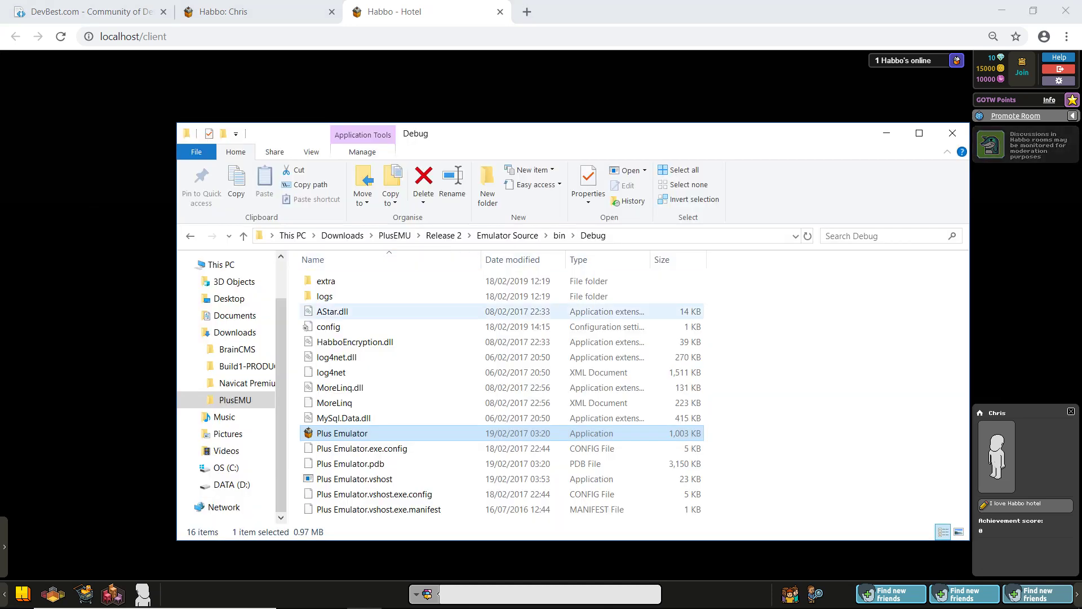
Step: Find and copy the figuremap file in D:\xampp\htdocs\game\gordon\PRODUCTION
left_click(232, 484)
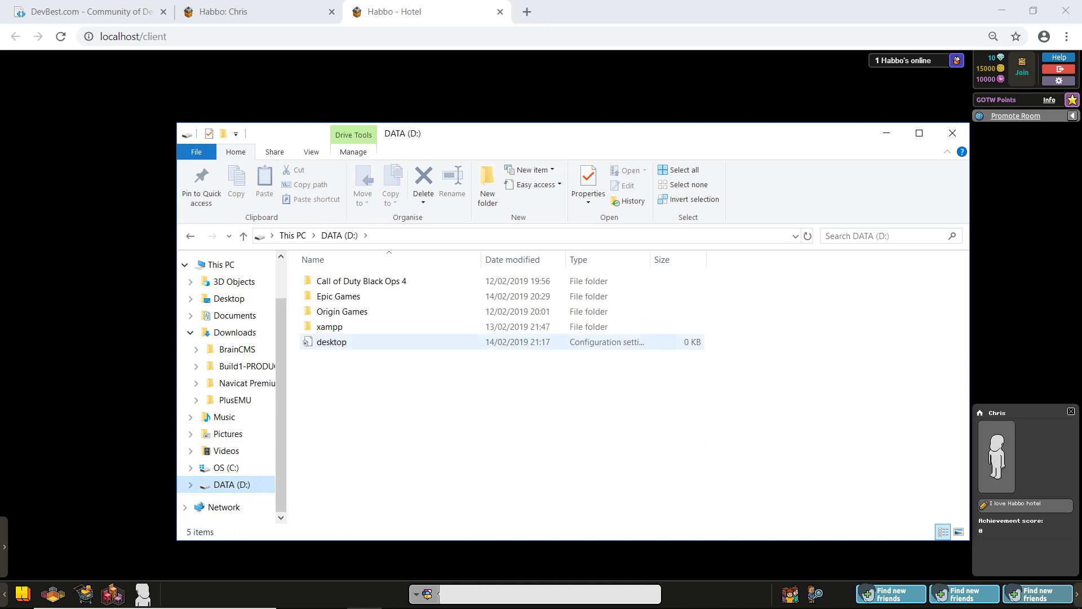
double_click(330, 327)
double_click(332, 341)
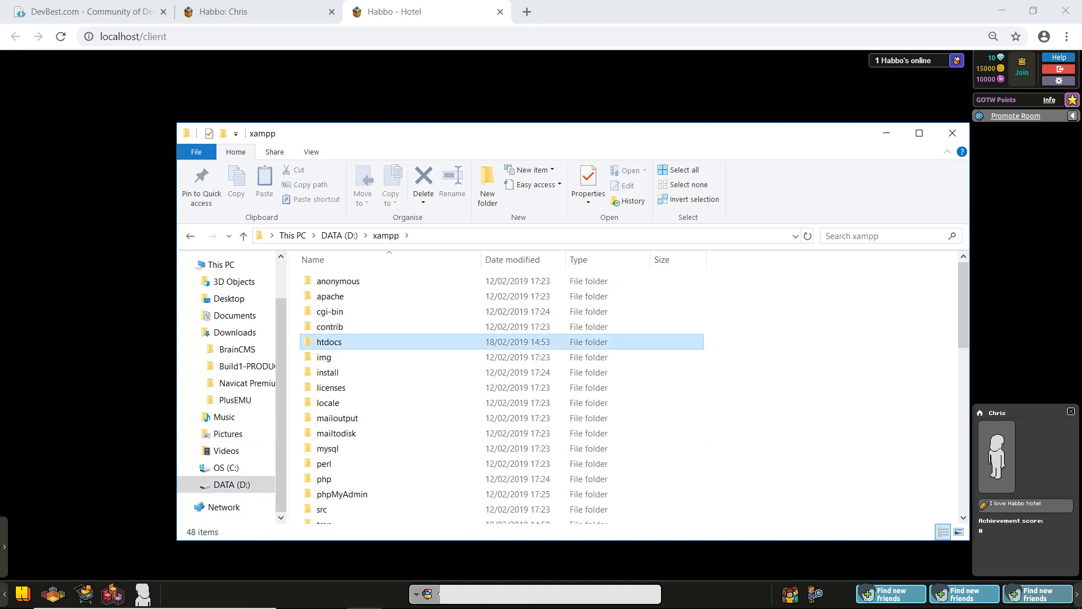
double_click(327, 295)
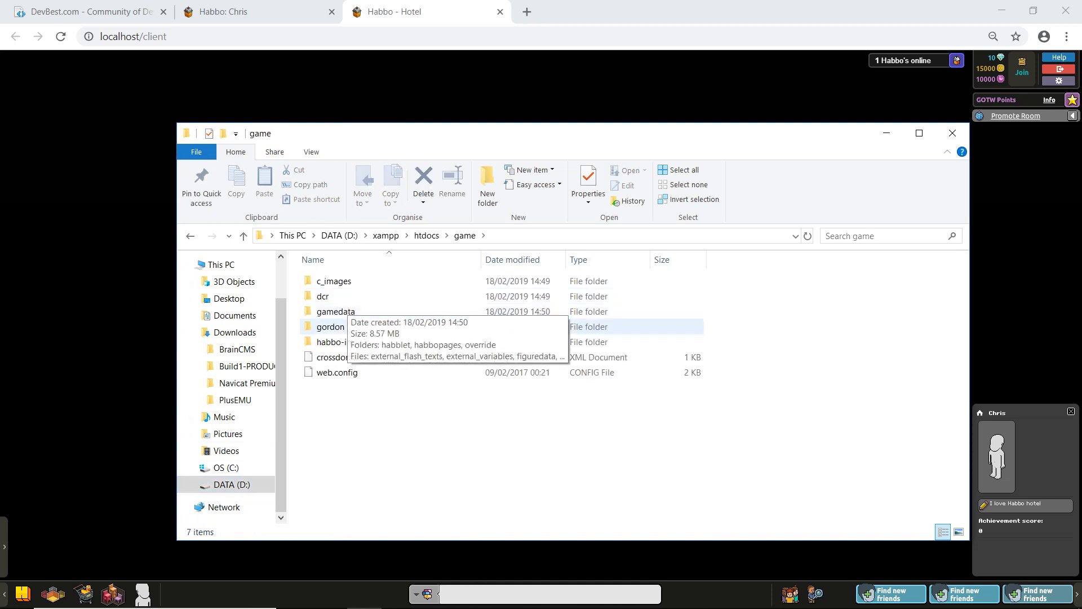
double_click(330, 327)
double_click(339, 281)
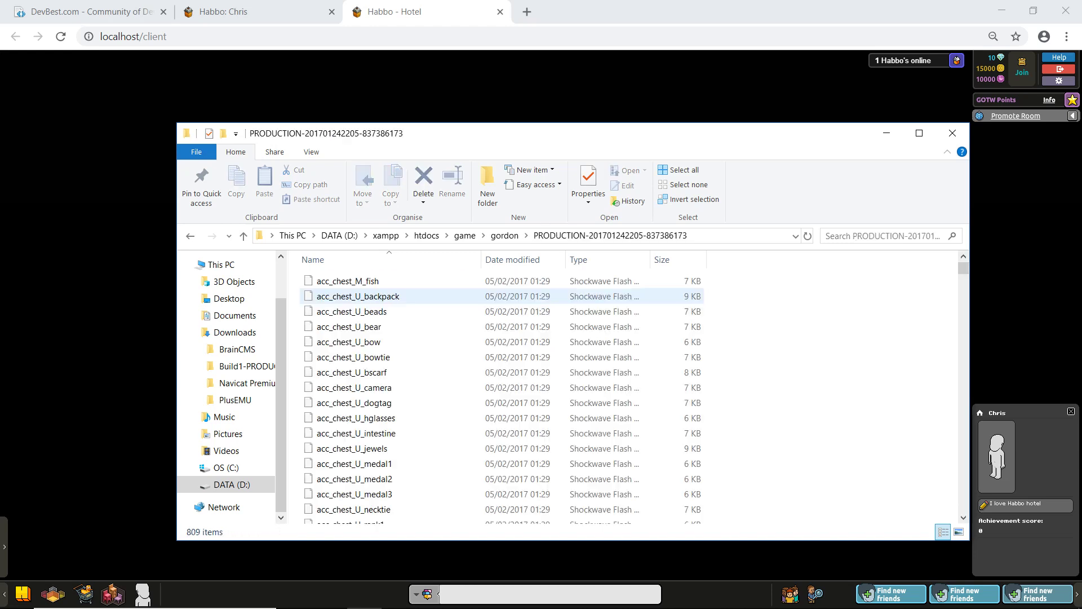
left_click(882, 236)
type("figuremap")
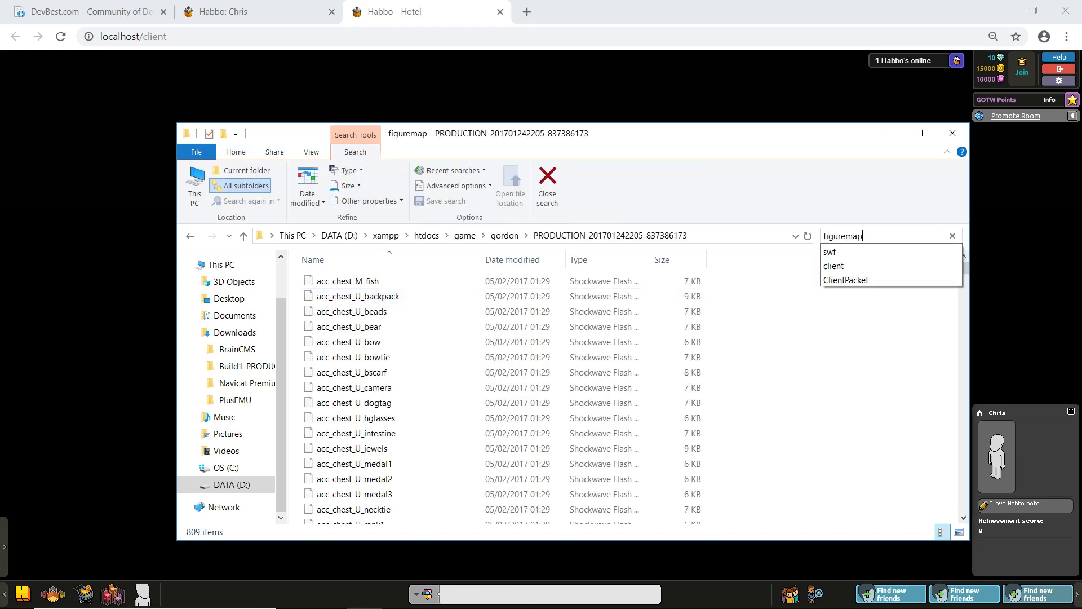
key("Return")
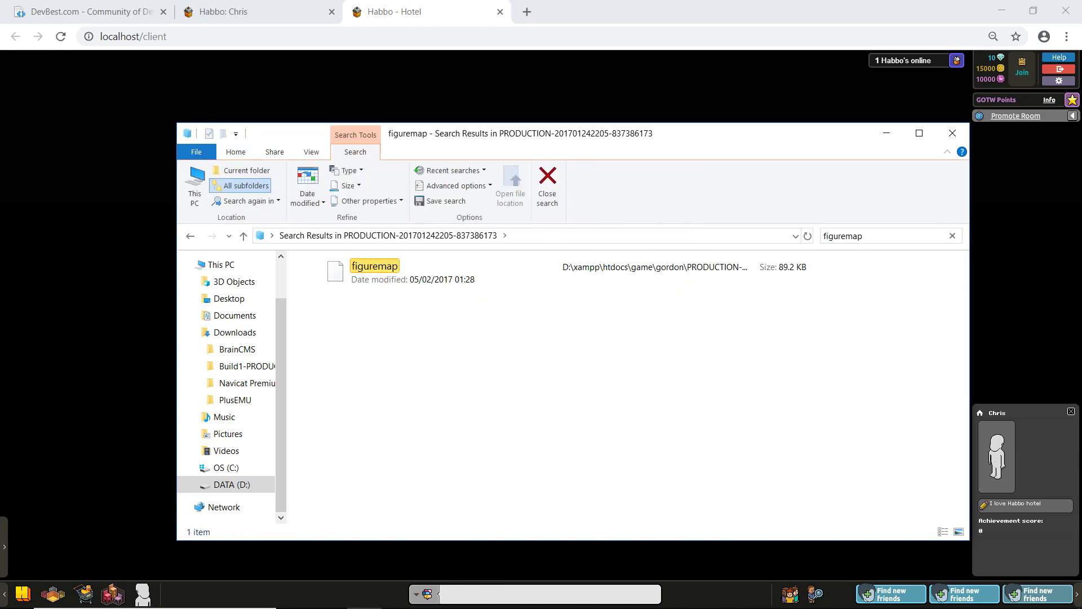
right_click(449, 263)
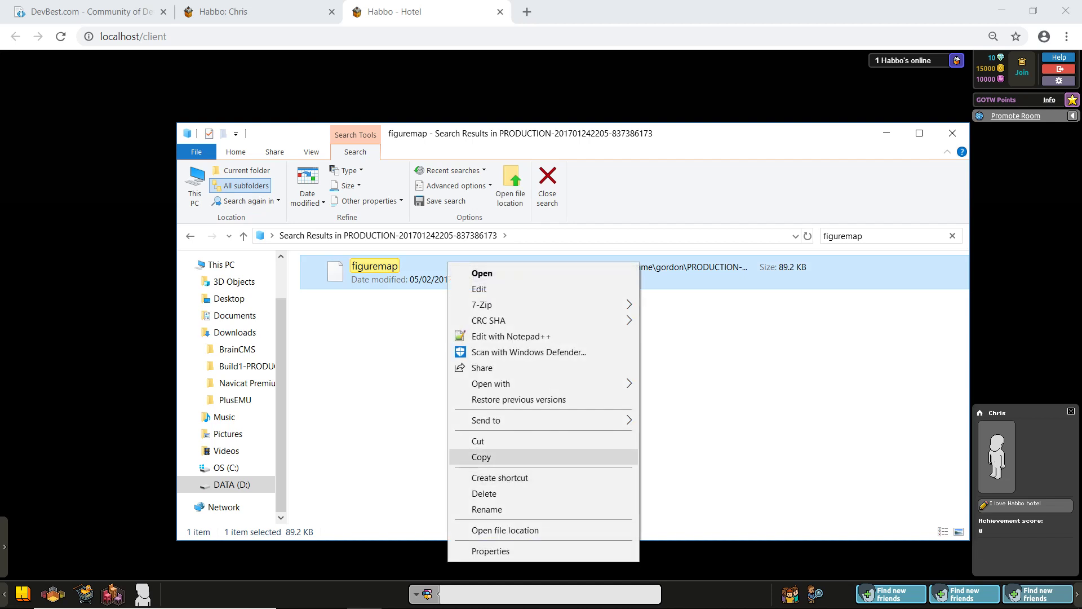
left_click(481, 457)
Step: Paste figuremap into the game\gamedata folder and reload the hotel client page
key("alt+Left")
left_click(465, 235)
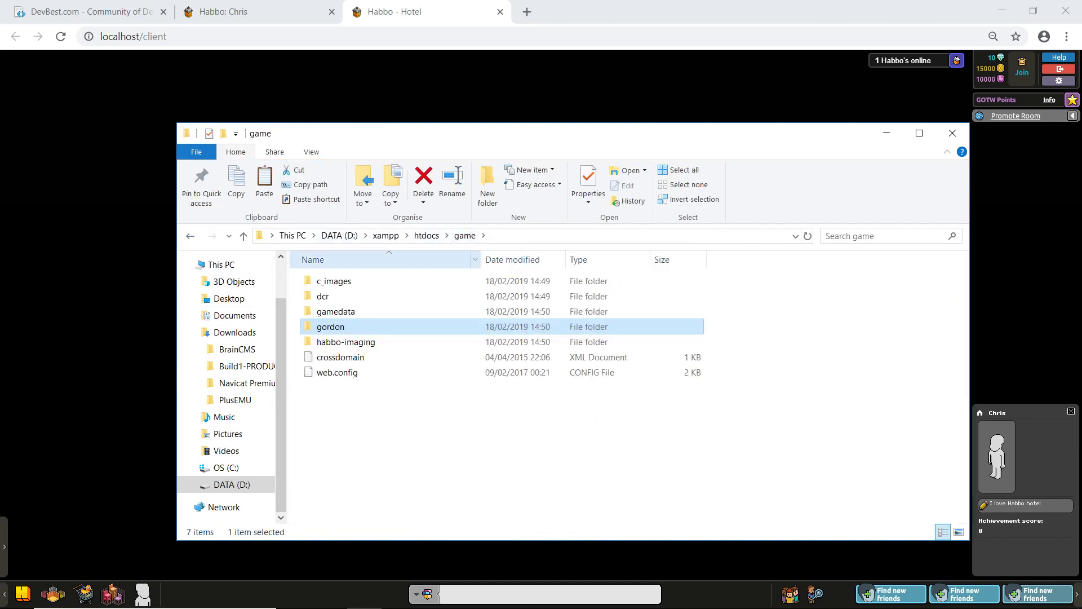
double_click(333, 311)
key("ctrl+v")
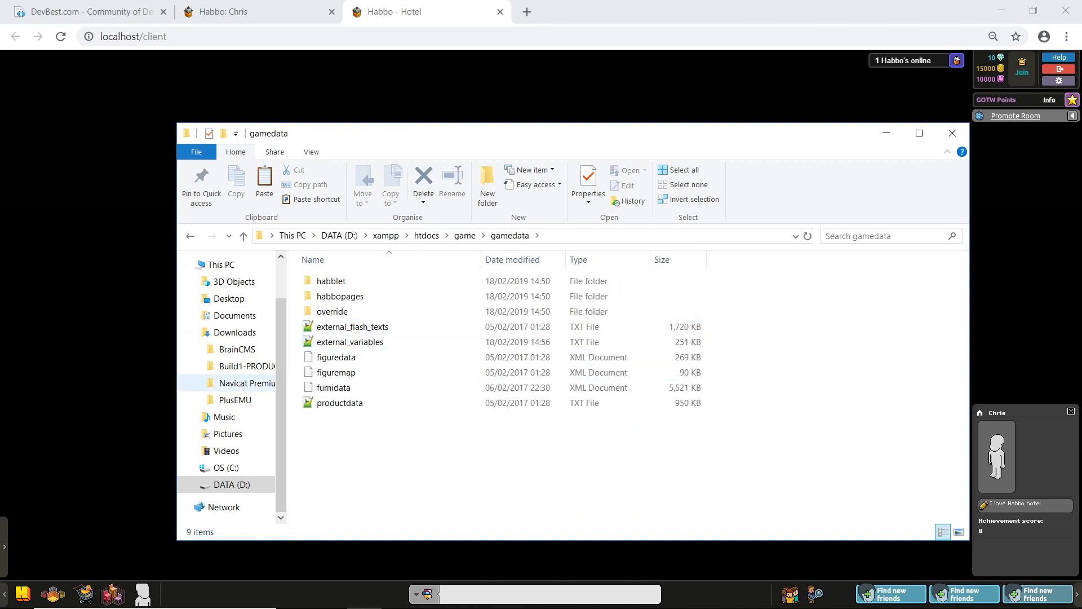
key("alt+Tab")
key("ctrl+l")
key("Return")
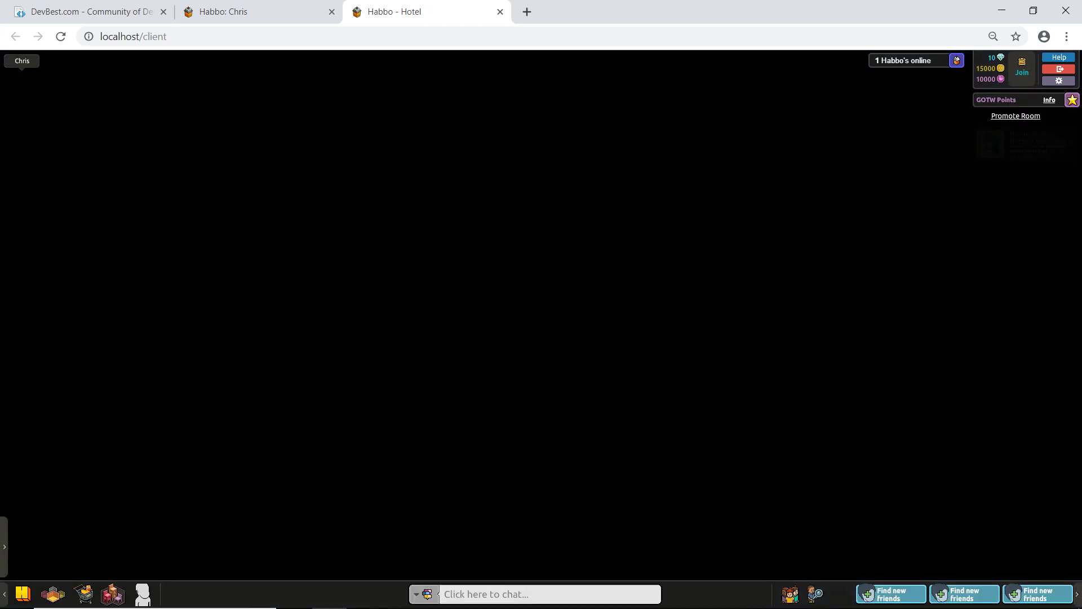
Step: Walk the avatar around the room and say 'Hey!' and 'o/' in chat
left_click(568, 342)
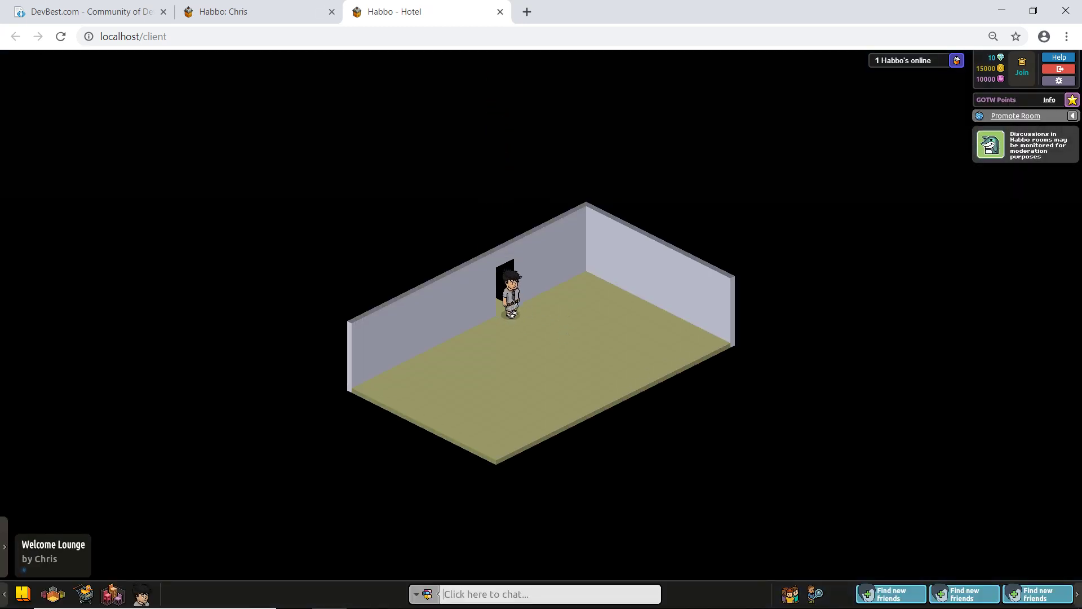
left_click(551, 370)
left_click(568, 377)
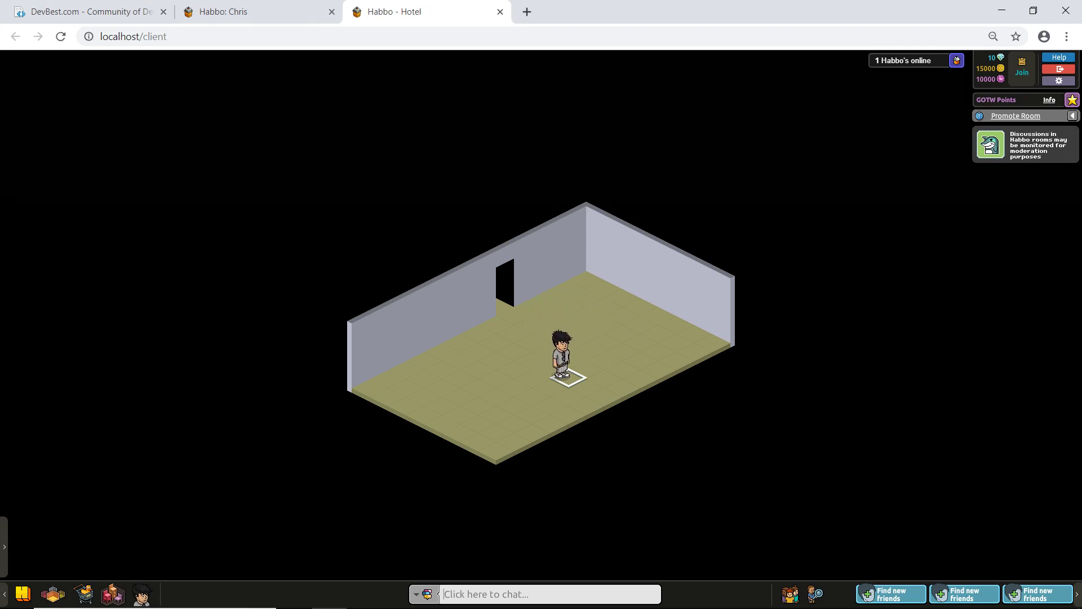
left_click(570, 361)
type("Hey!")
key("Return")
type("o/")
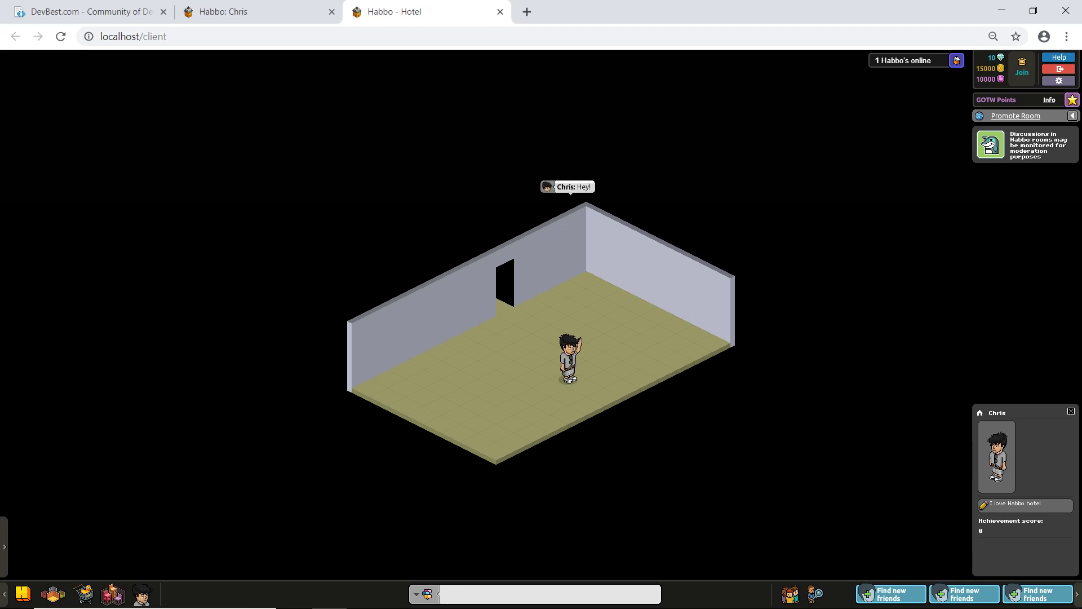
Step: In Change Looks, choose spiky grey hair and the black H cap, then save the look
left_click(543, 348)
left_click(565, 349)
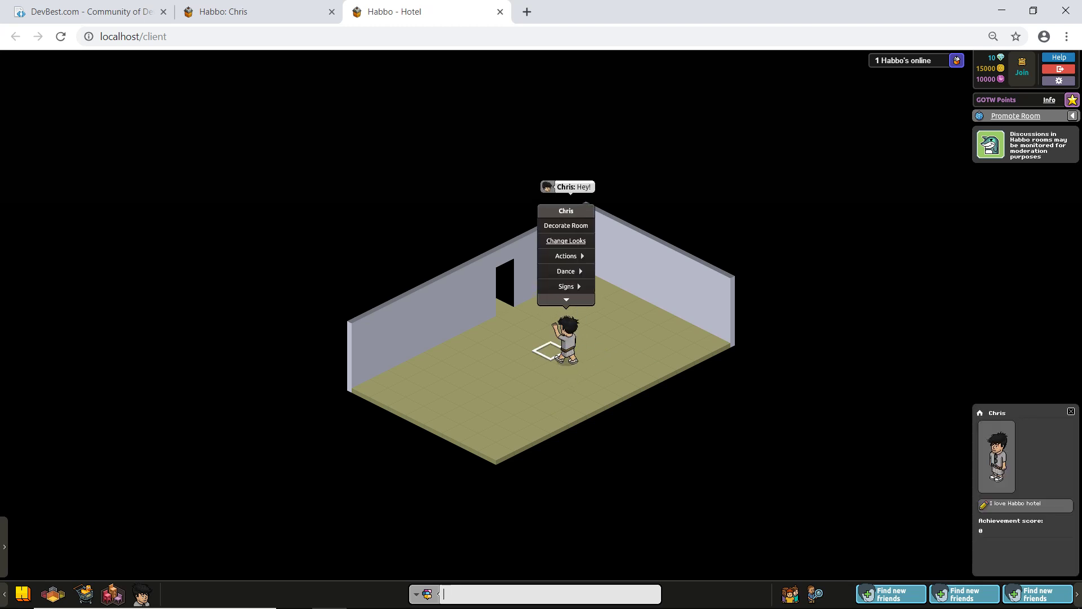
left_click(551, 233)
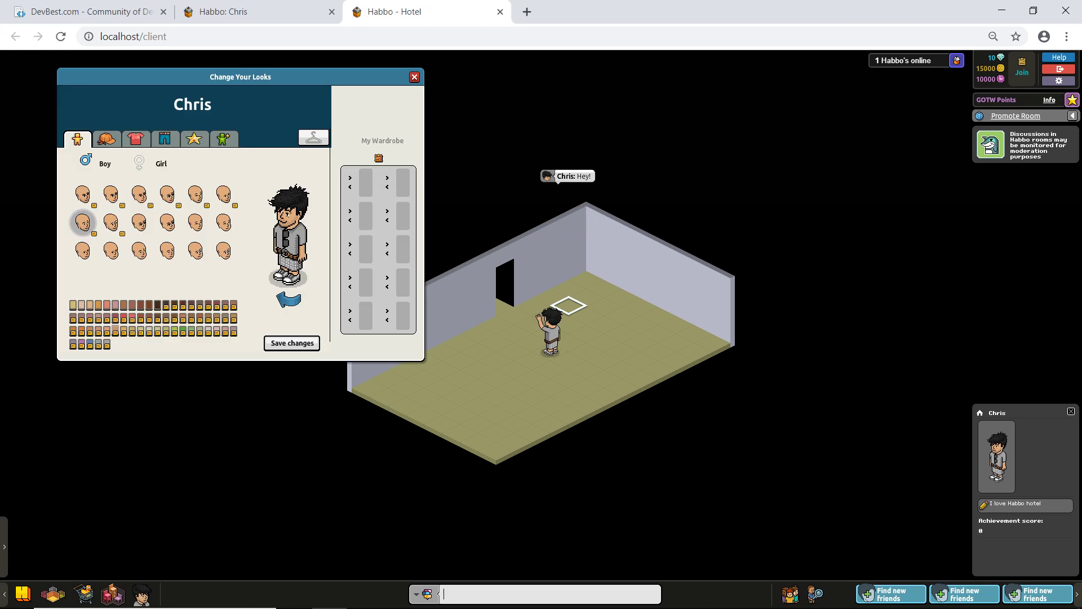
left_click(106, 139)
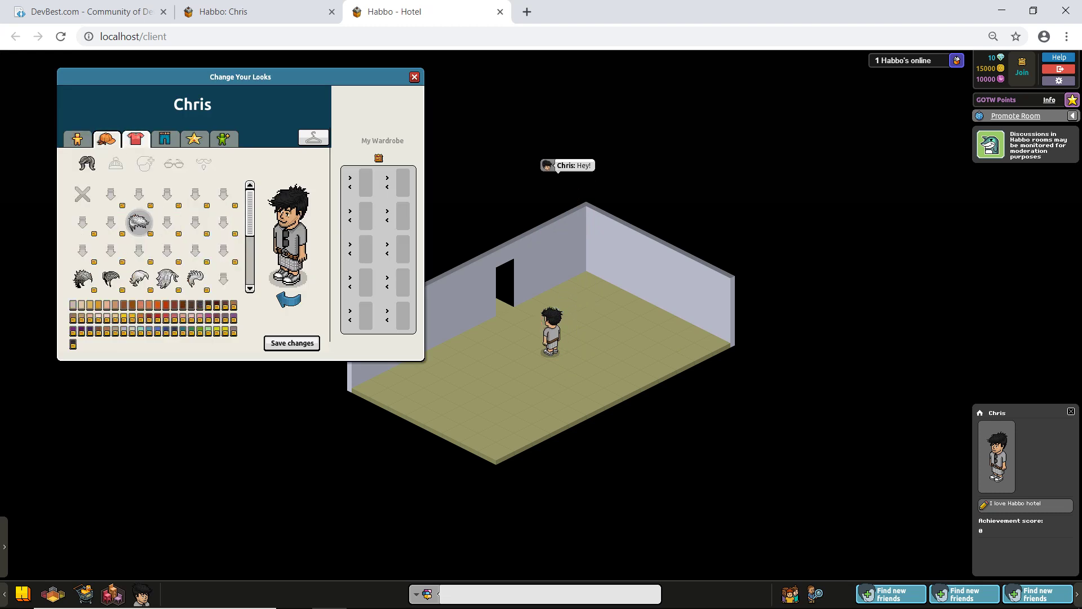
left_click(167, 277)
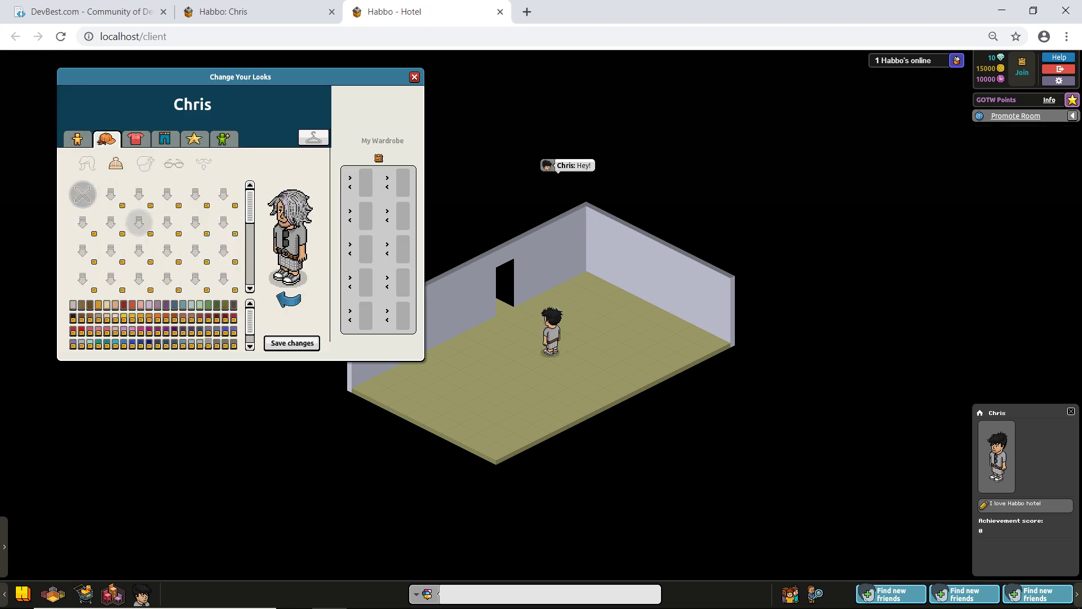
left_click(116, 163)
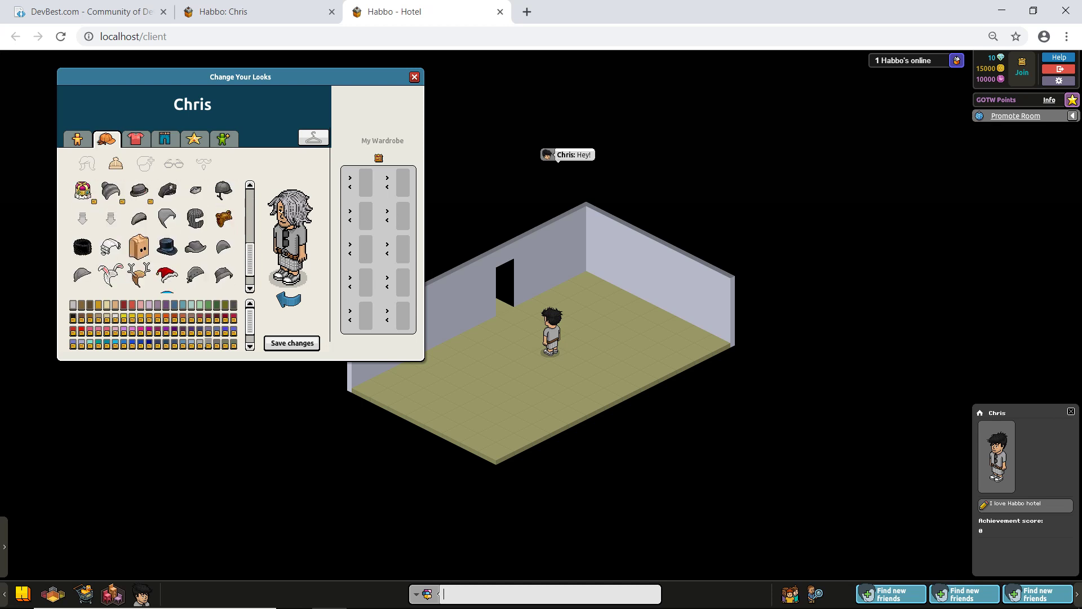
left_click(138, 219)
left_click(167, 190)
left_click(87, 163)
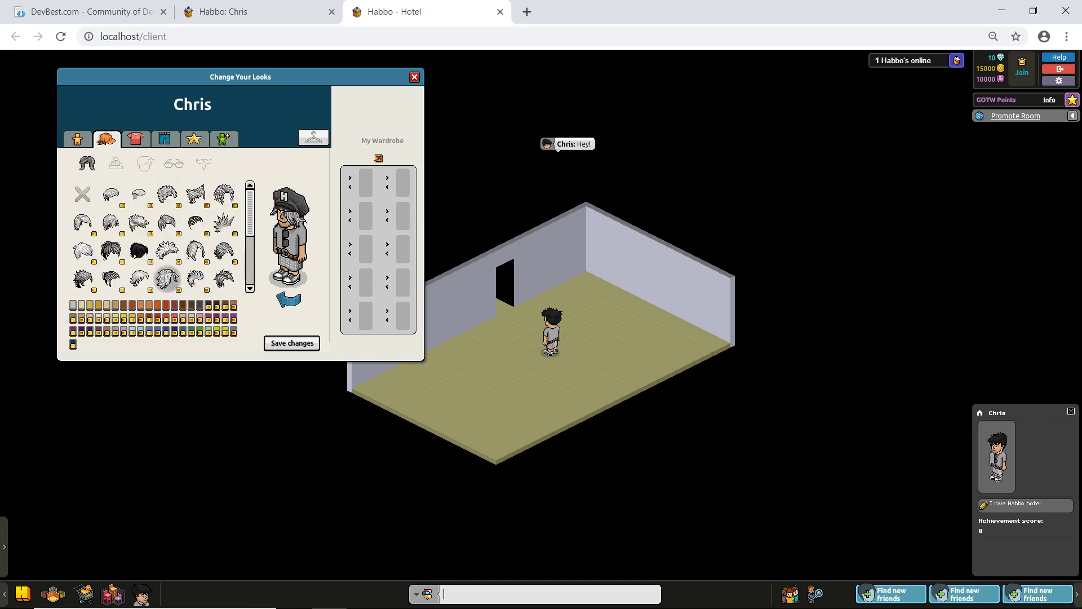
left_click(139, 222)
left_click(292, 343)
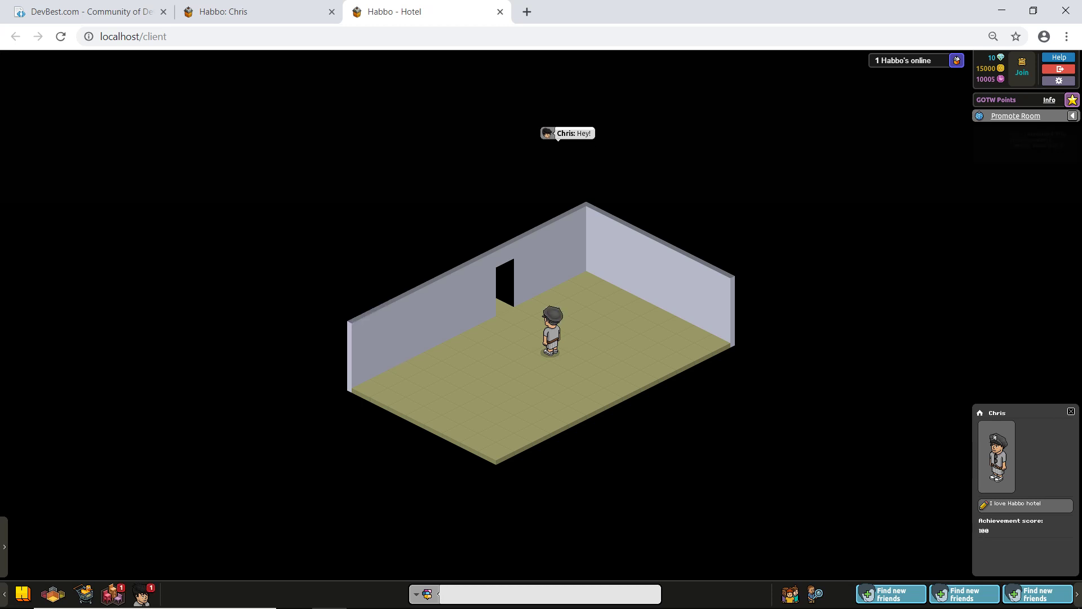
left_click(568, 359)
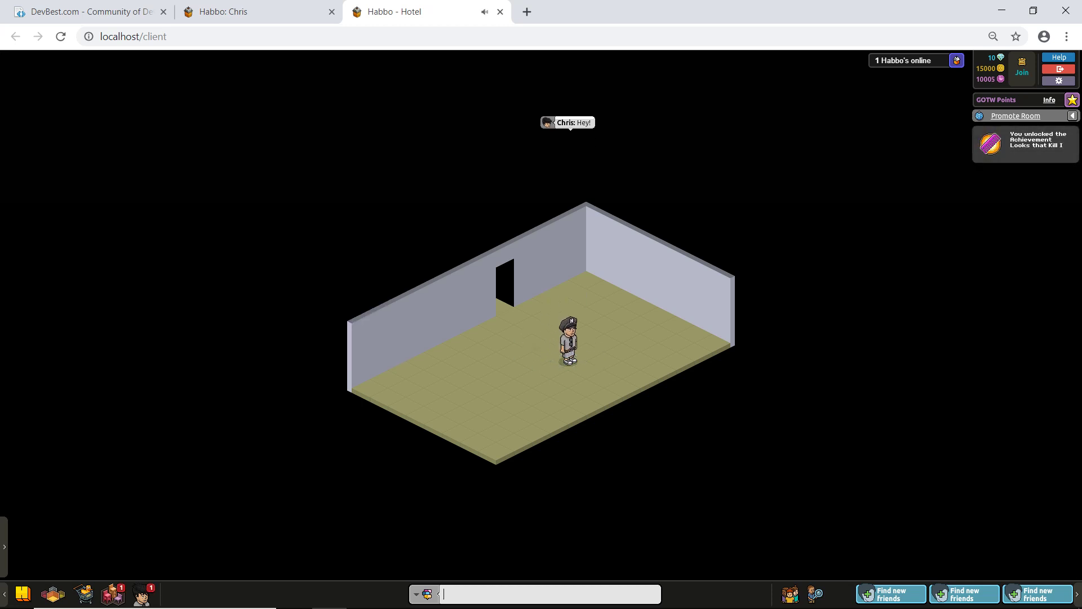
Step: Leave the browser and bring up the Windows search
key("alt+Tab")
key("Escape")
key("super")
Step: Launch Navicat and open the users table in the hotel database
type("navicat")
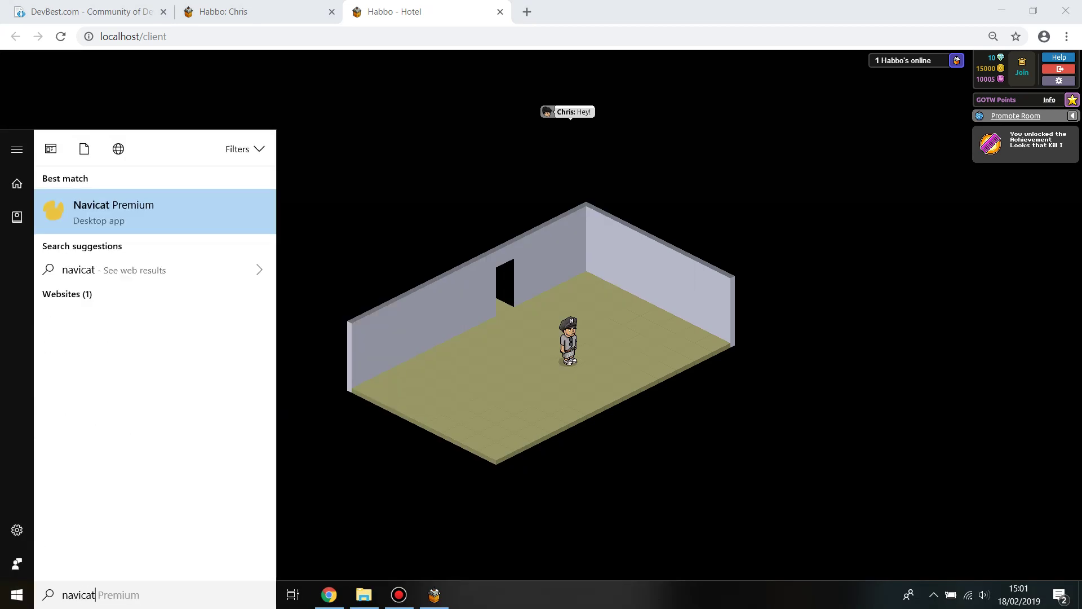
key("Return")
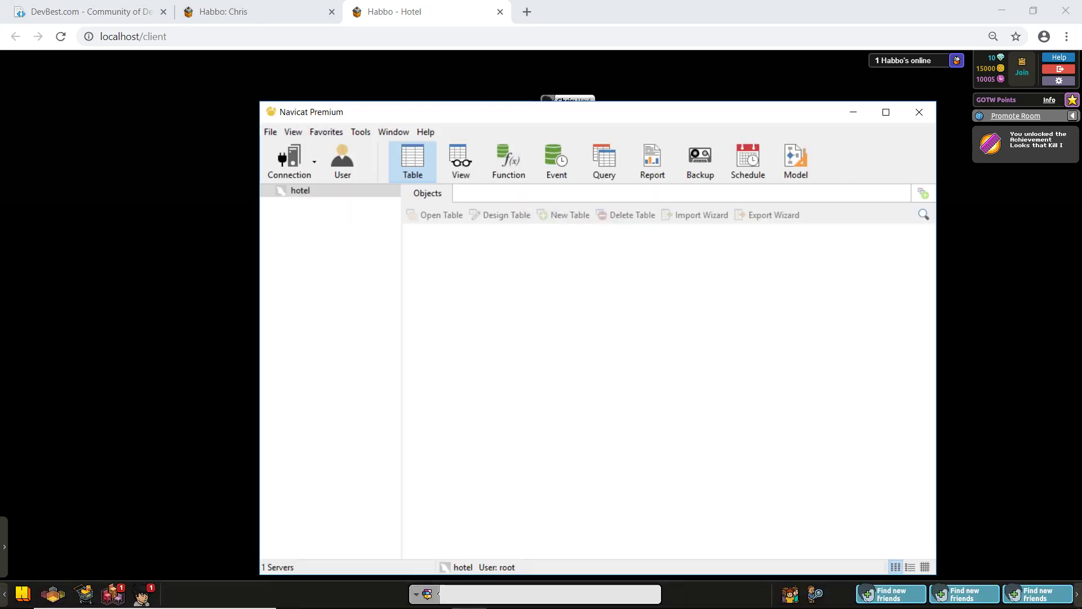
double_click(300, 190)
double_click(313, 203)
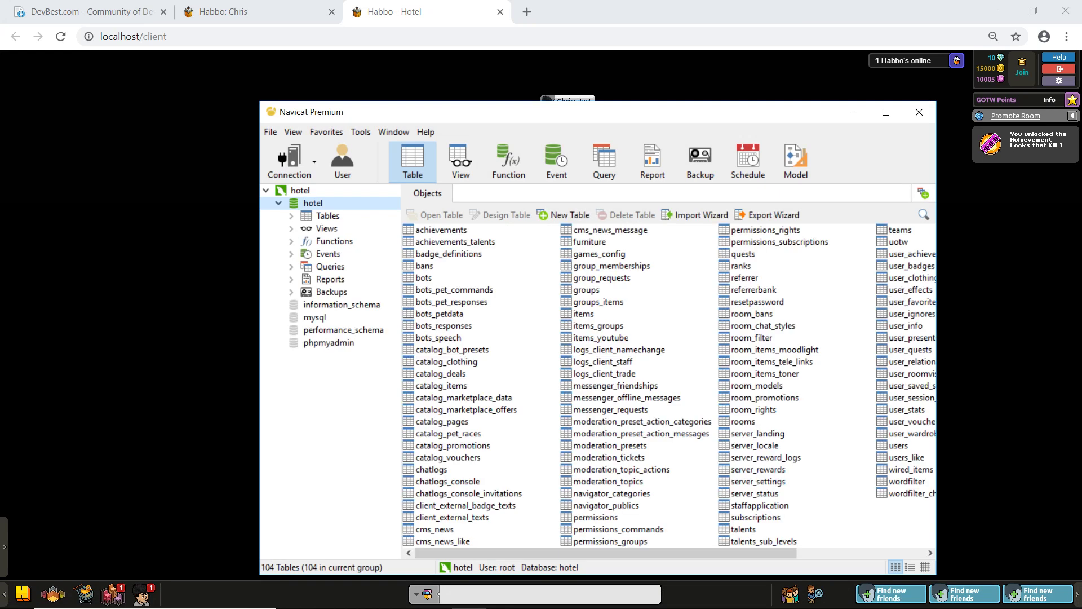
left_click_drag(606, 553, 734, 553)
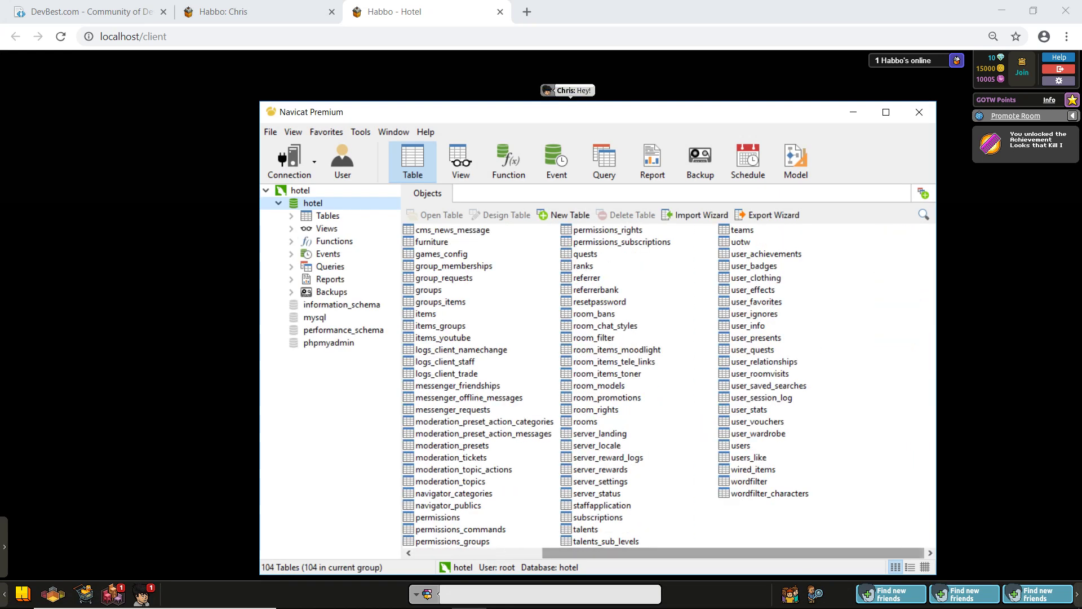
double_click(741, 446)
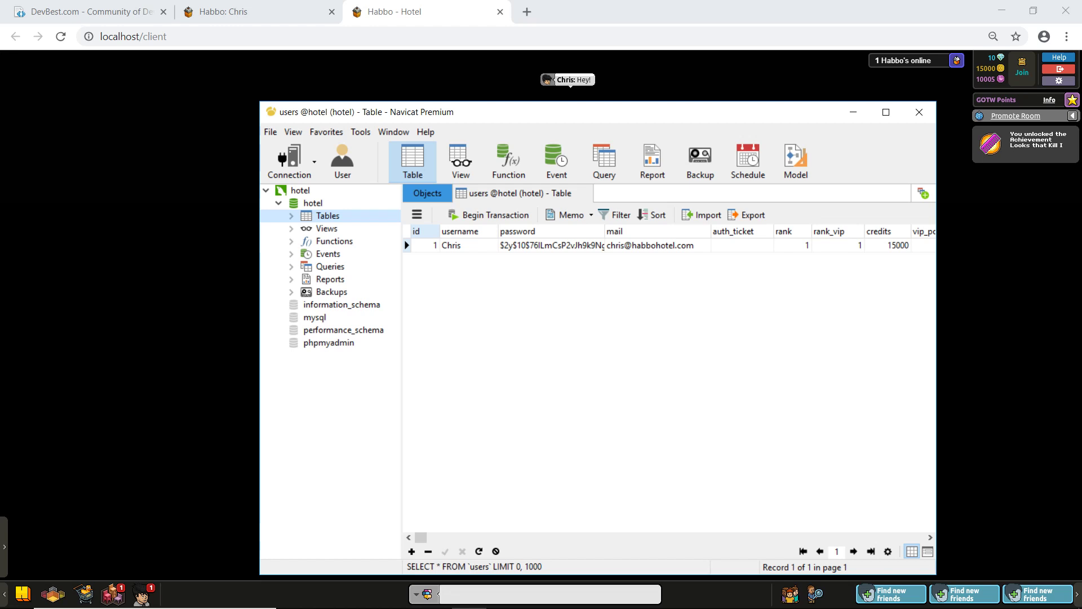
Step: Change the user's rank to 9, post the change, and reload the hotel client
left_click(794, 246)
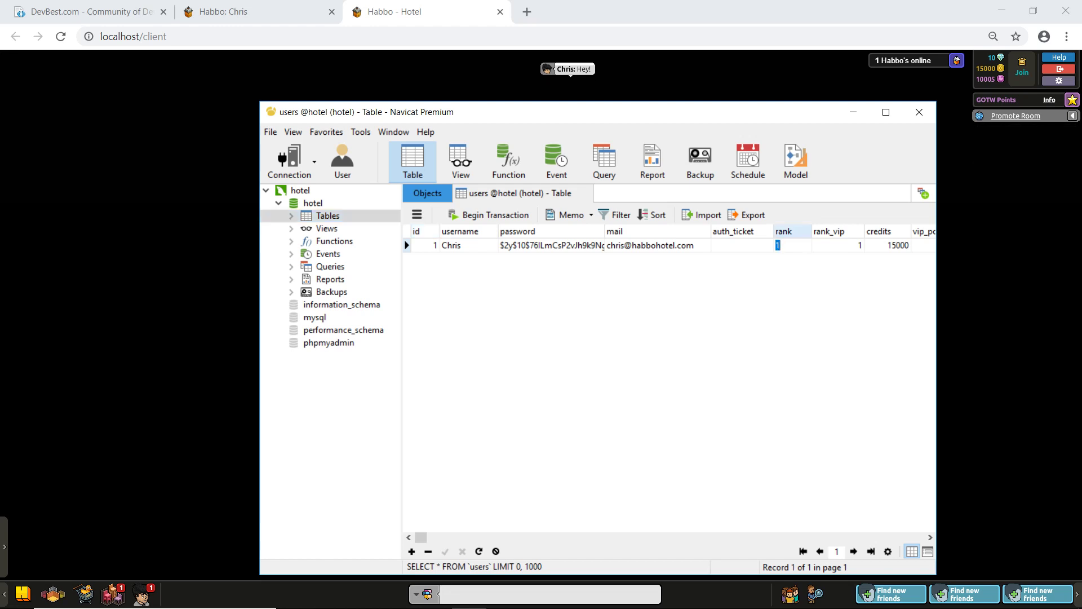
type("9")
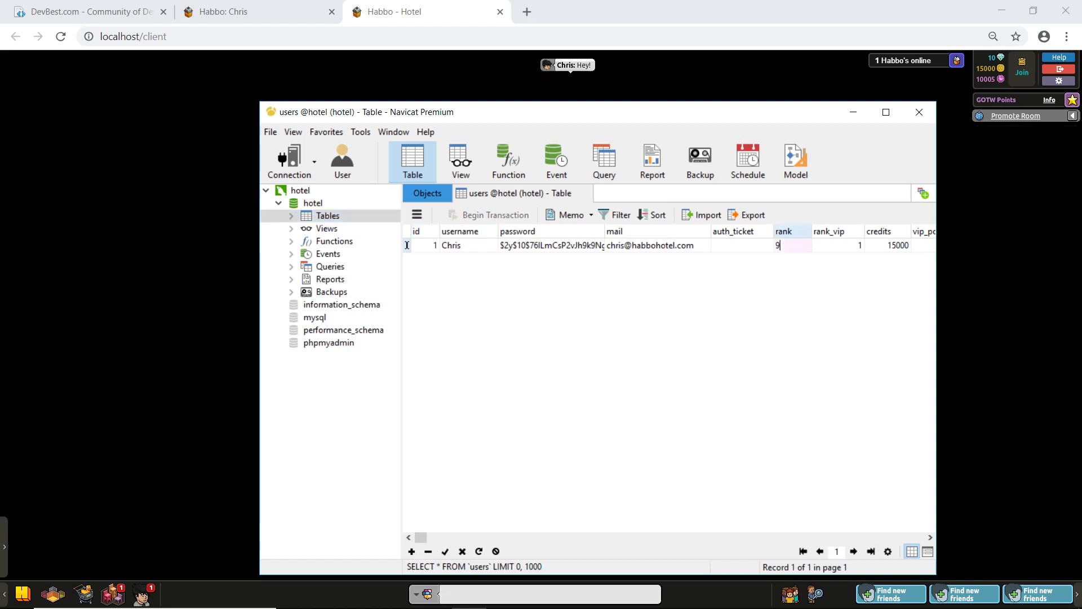
key("Return")
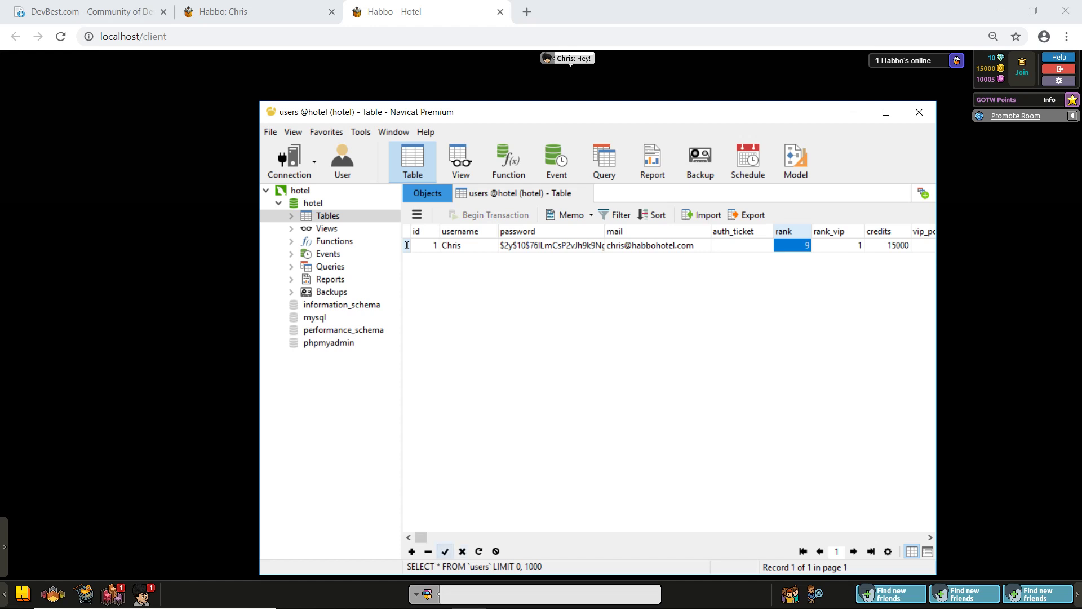
left_click(445, 551)
key("alt+Tab")
key("ctrl+l")
key("Return")
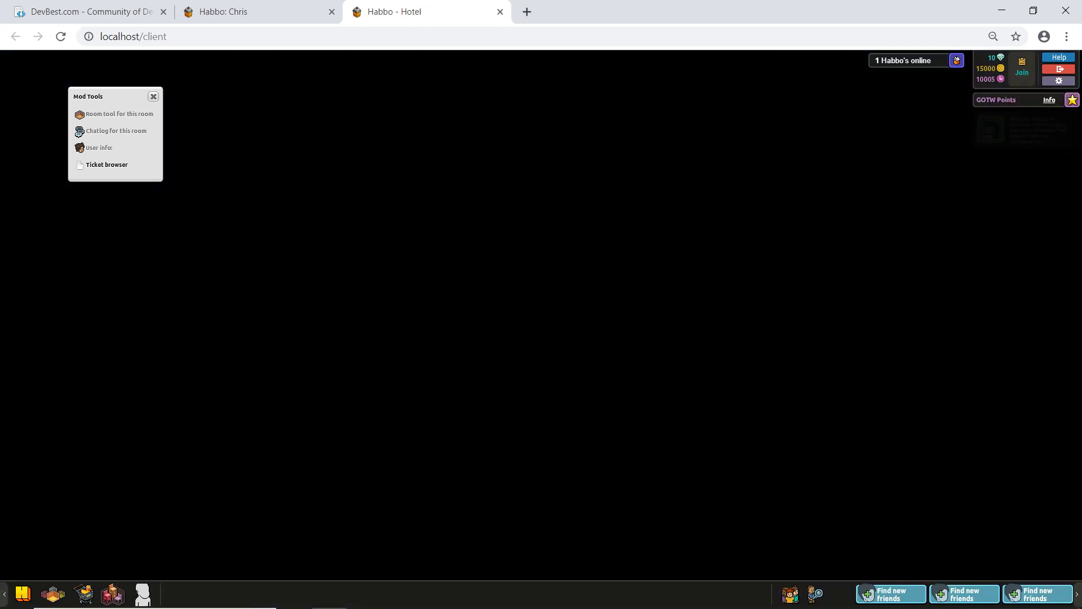
Step: Refresh the Habbo: Chris tab, check the staff page lists the account under Owners, return to hotel
left_click(569, 342)
left_click(254, 12)
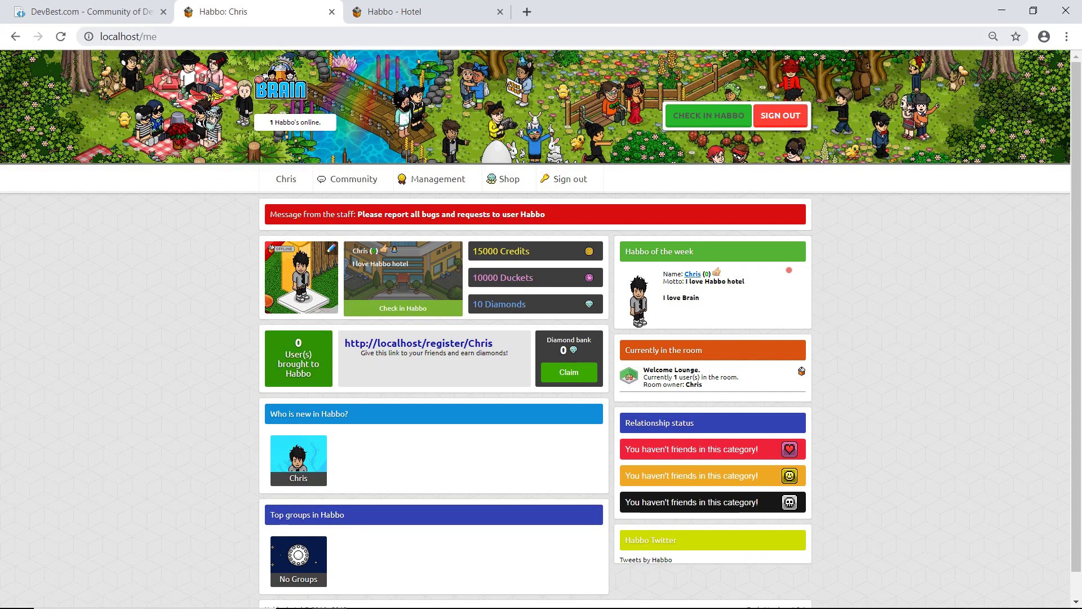
key("ctrl+l")
key("Return")
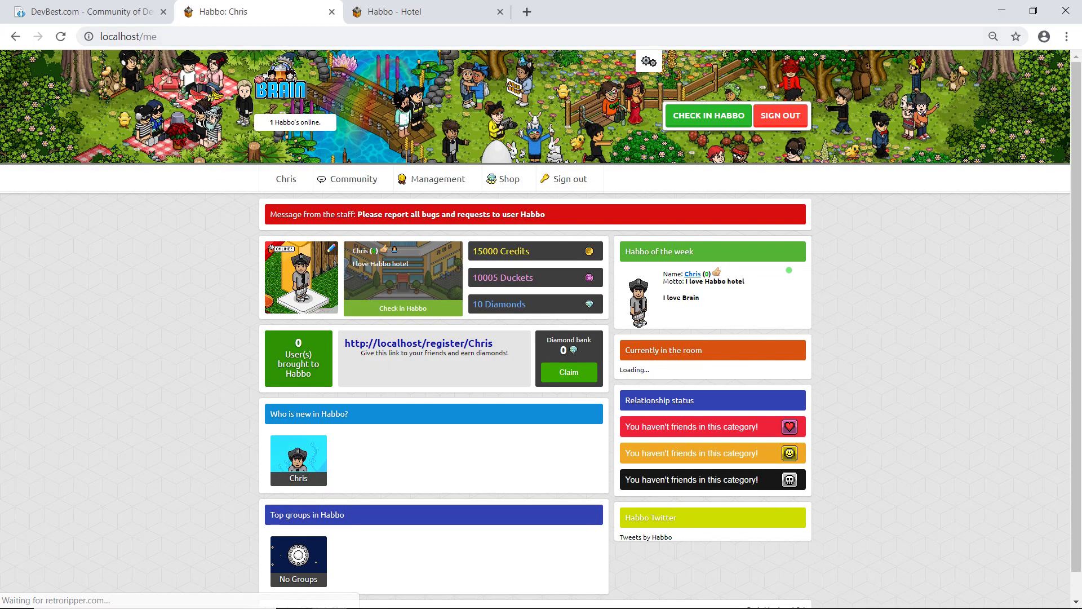
left_click(429, 204)
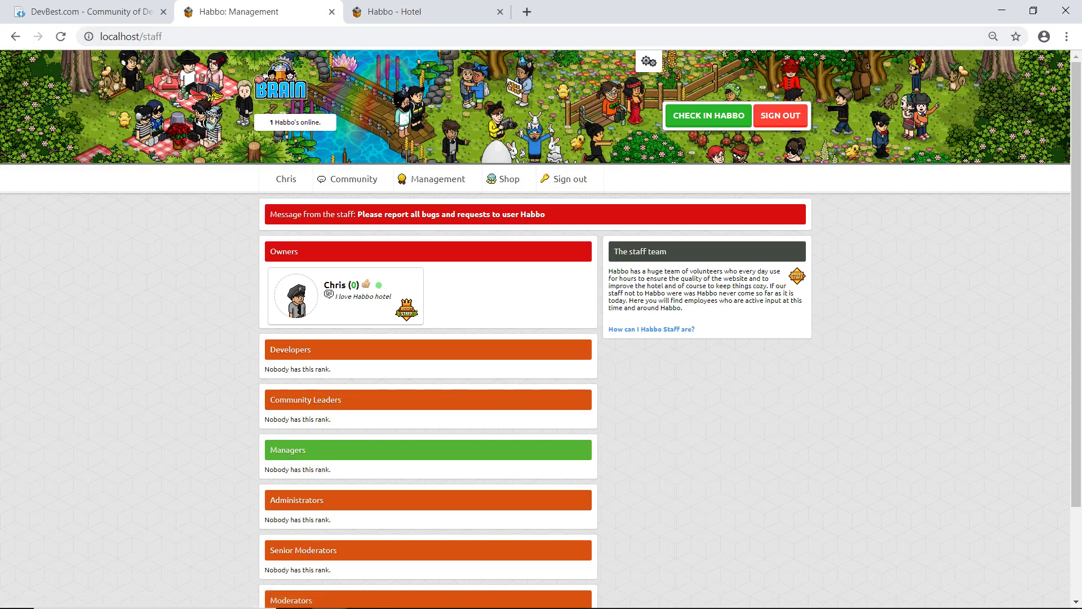
key("ctrl+Tab")
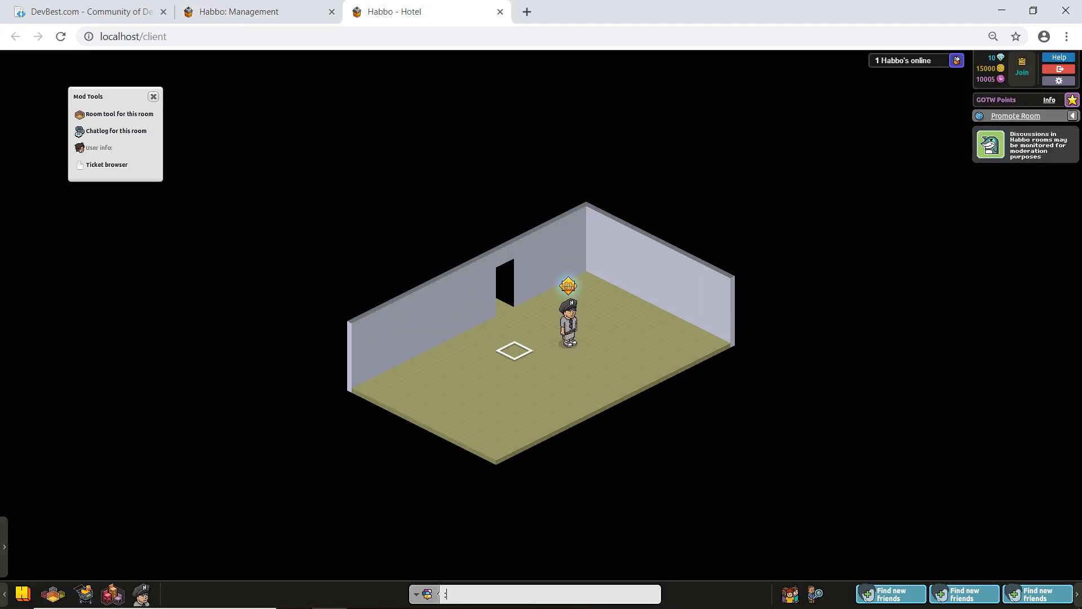
Step: Send the :superfastrun and :commands staff commands and walk the avatar across the room
type(":superfastrun")
key("Return")
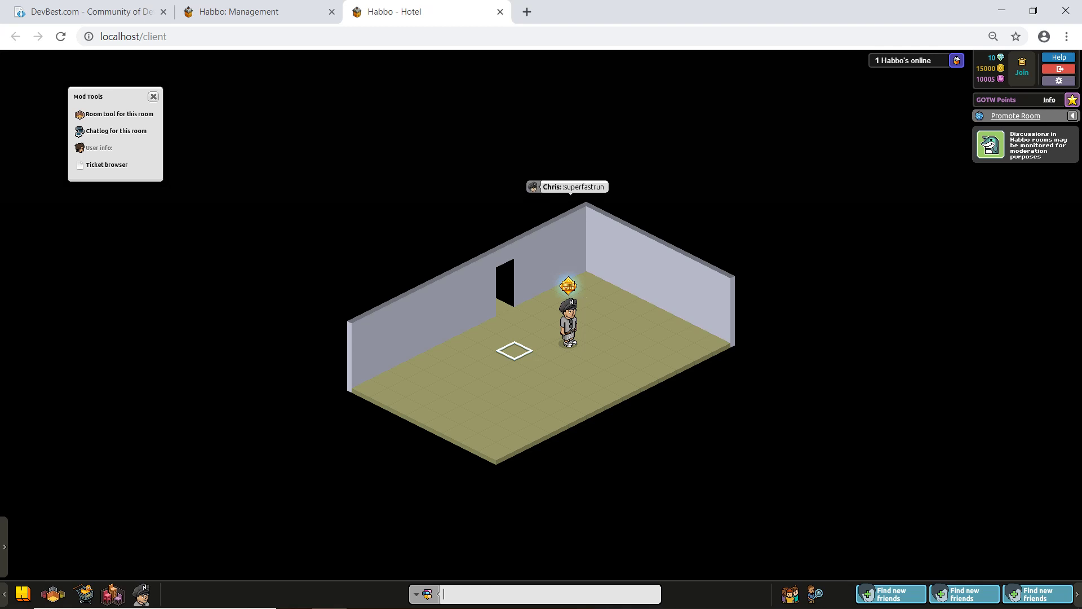
type(":commands")
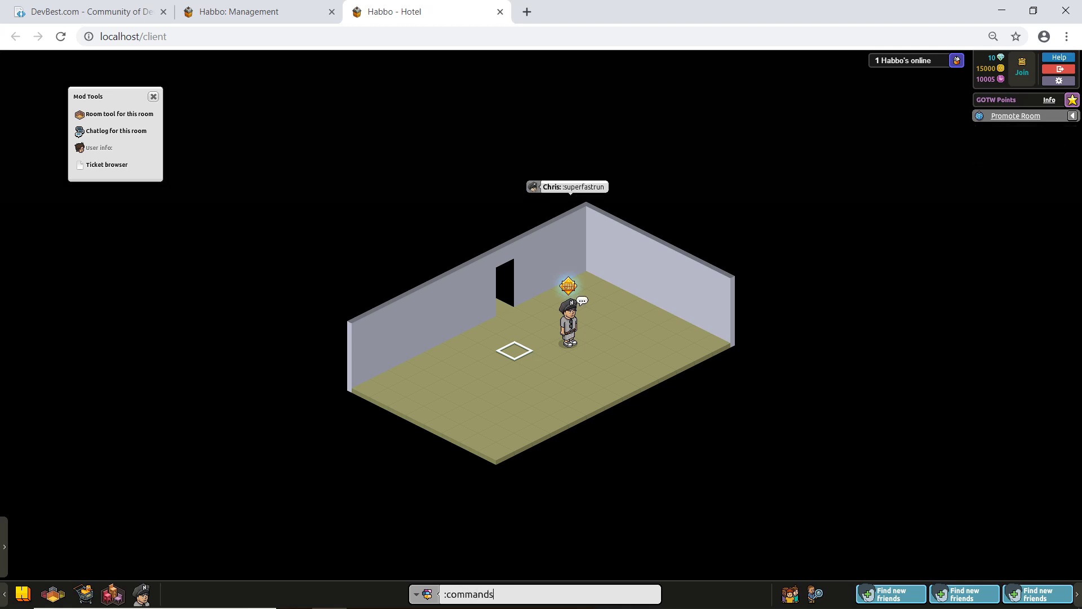
key("Return")
type(":tel")
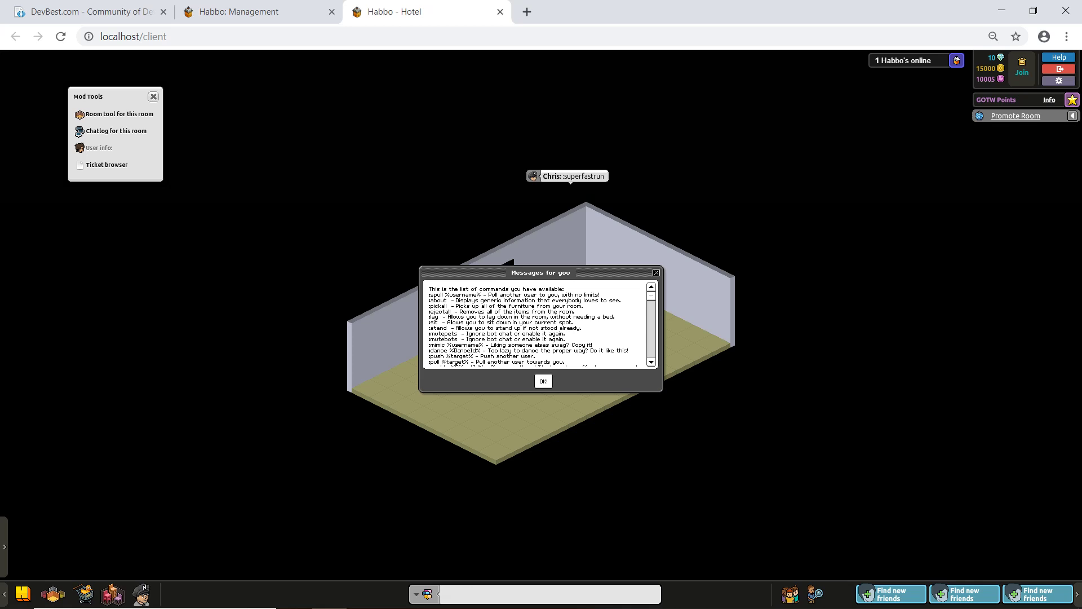
left_click(513, 419)
left_click(679, 359)
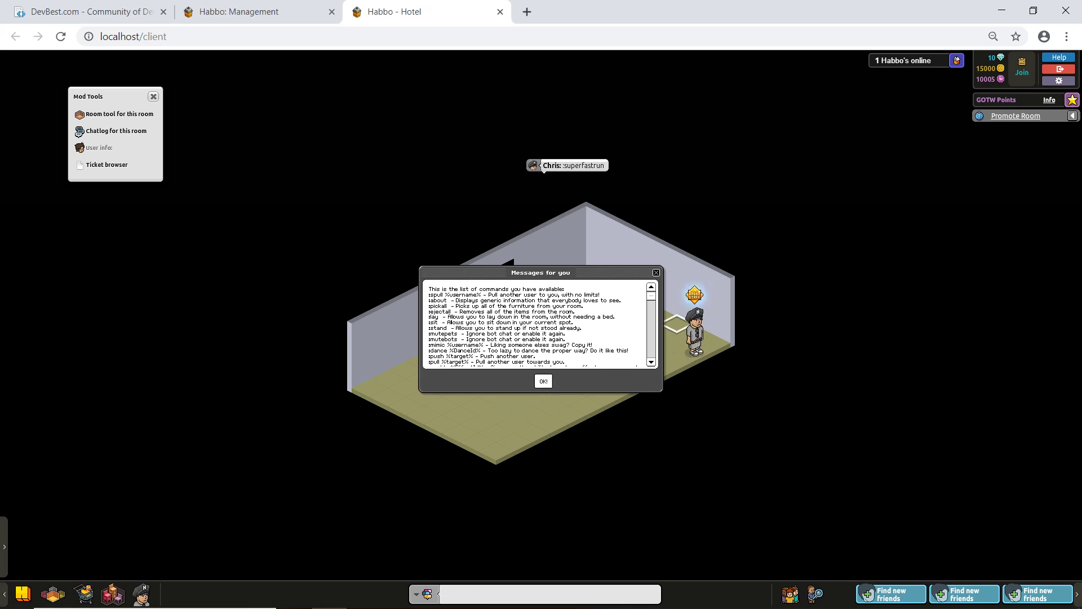
Step: Open the Mod Tools room info and chat log, then close them and the commands list
scroll(538, 325, "down", 10)
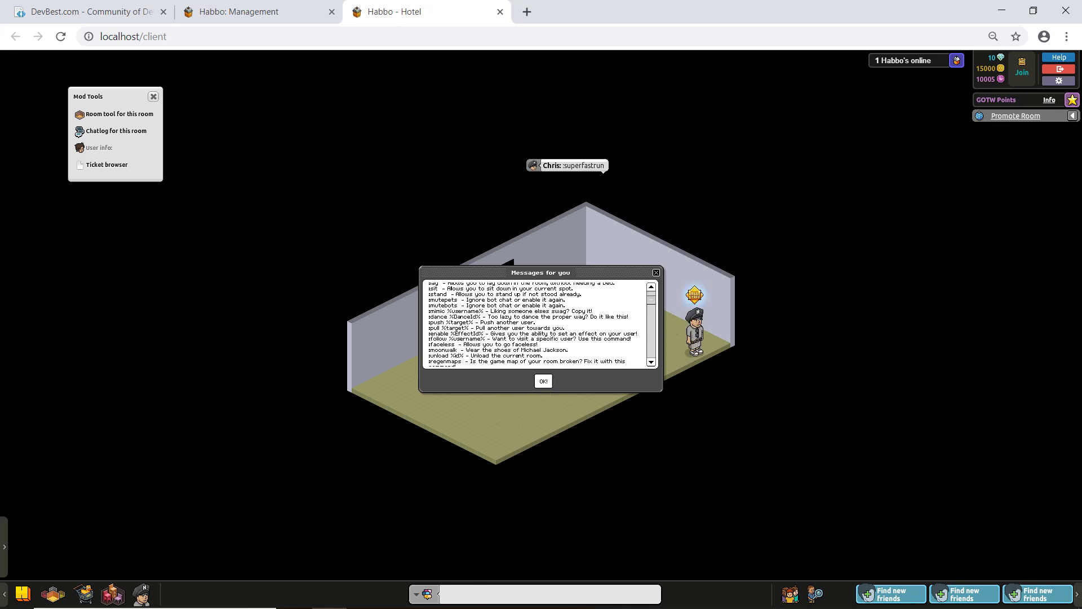
scroll(539, 324, "down", 8)
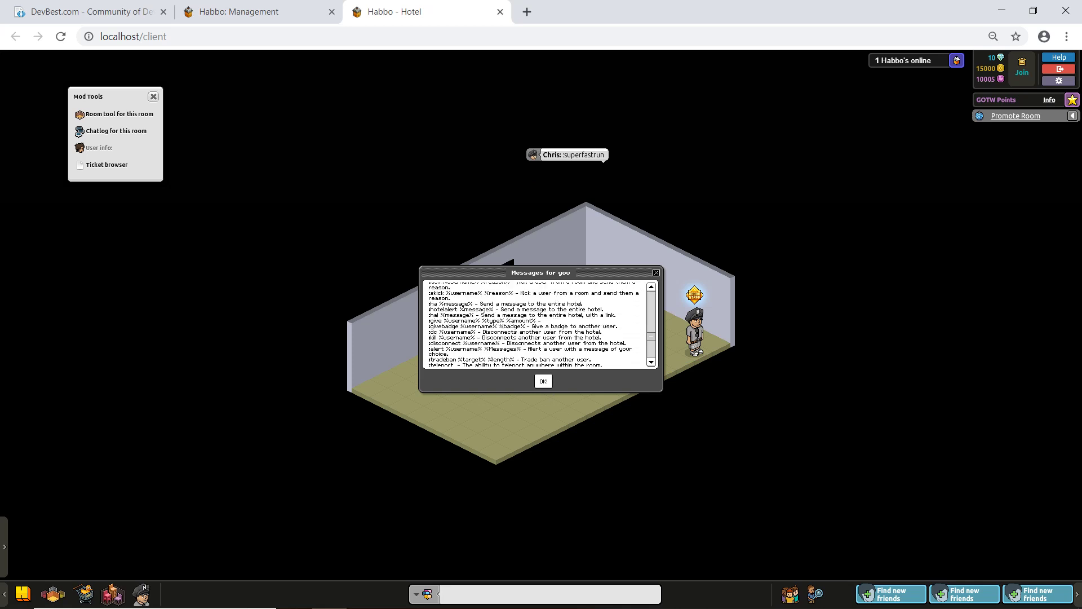
left_click(117, 114)
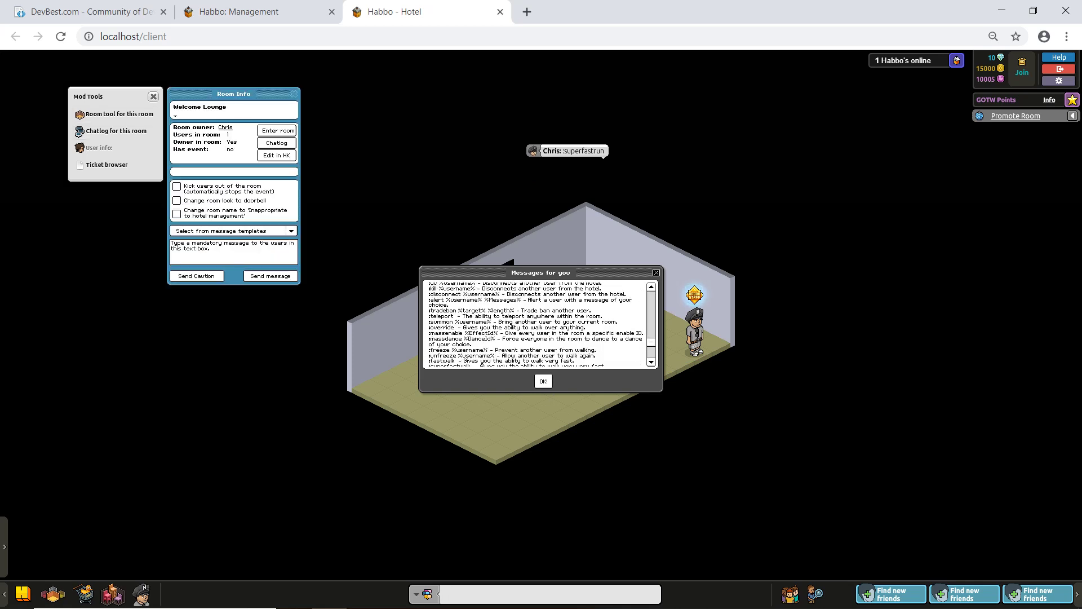
left_click(115, 131)
left_click_drag(298, 93, 579, 102)
left_click(708, 102)
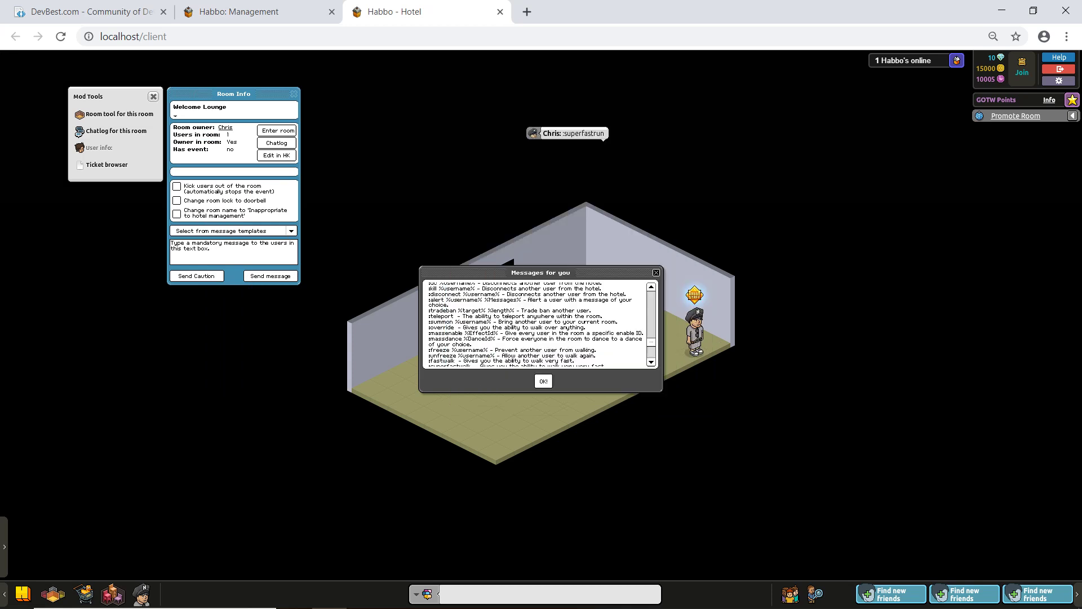
left_click(294, 94)
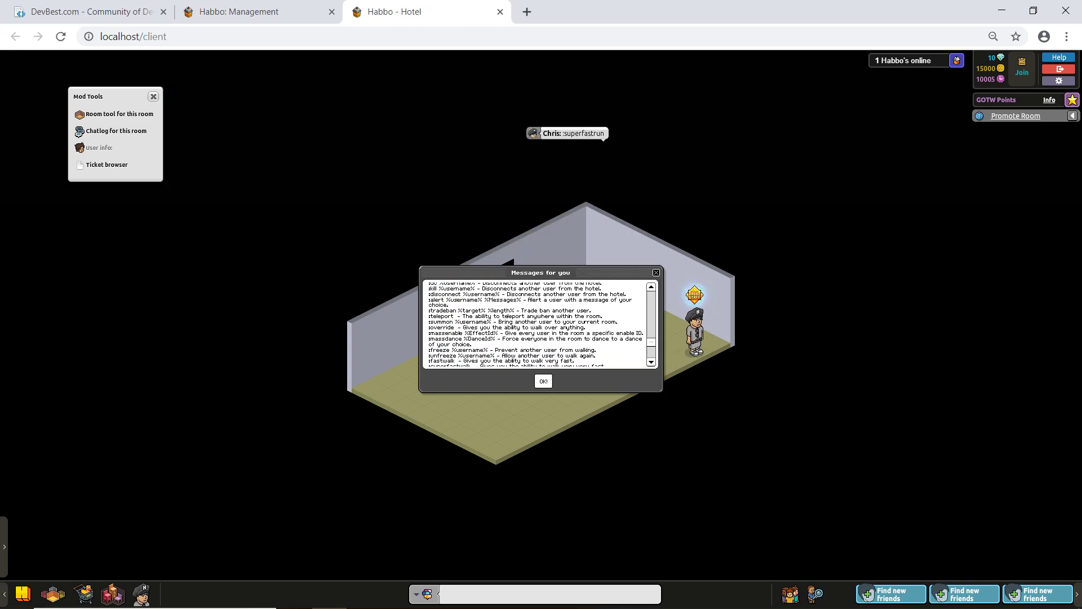
left_click(656, 272)
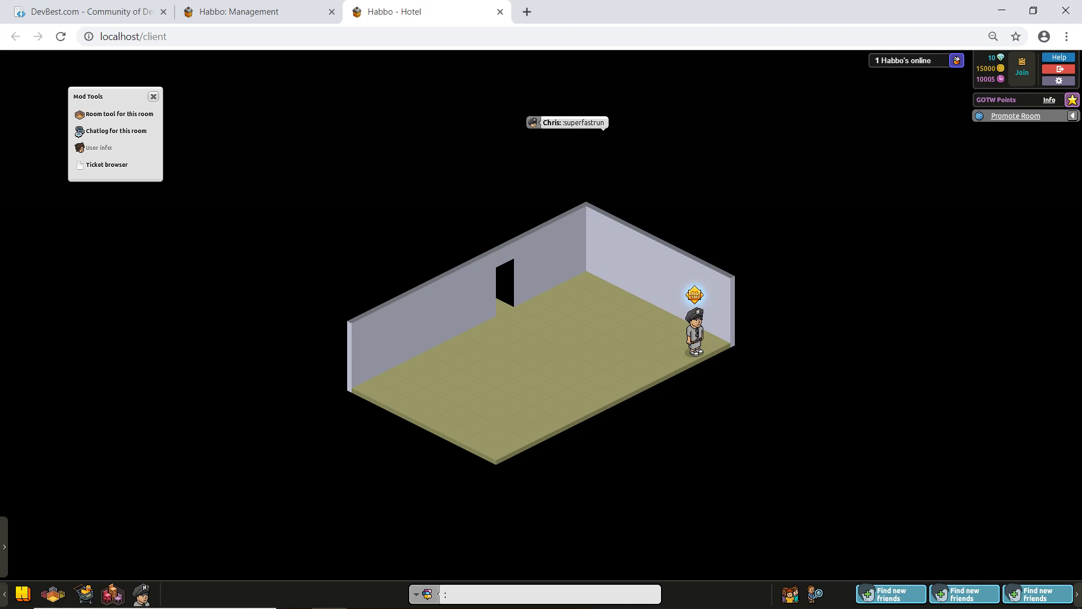
Step: Finish the :teleport command, walk the avatar, and switch to the DevBest forum tab
type("ort")
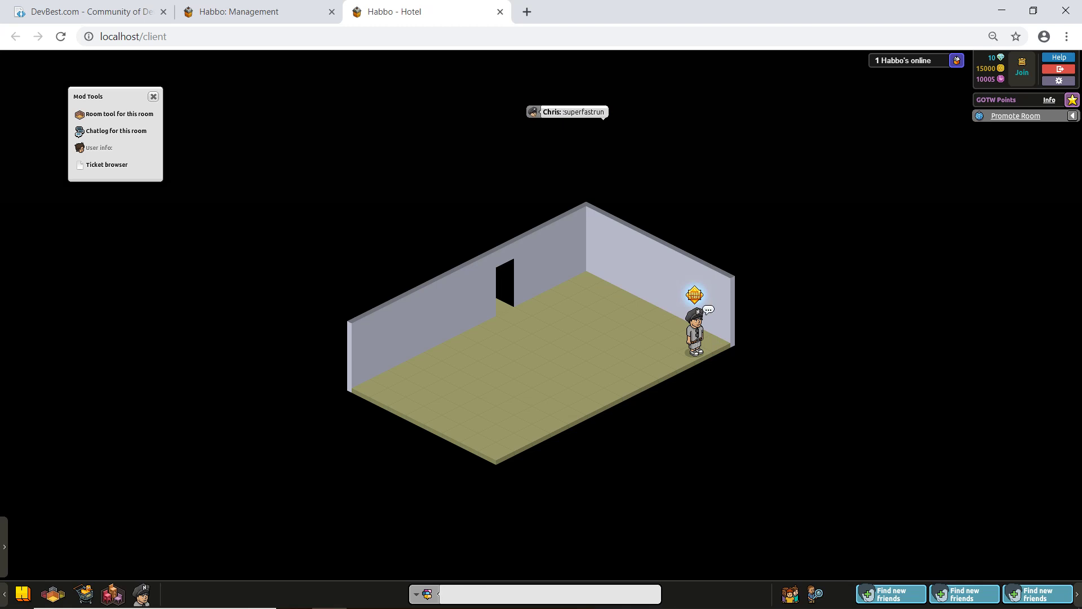
left_click(622, 314)
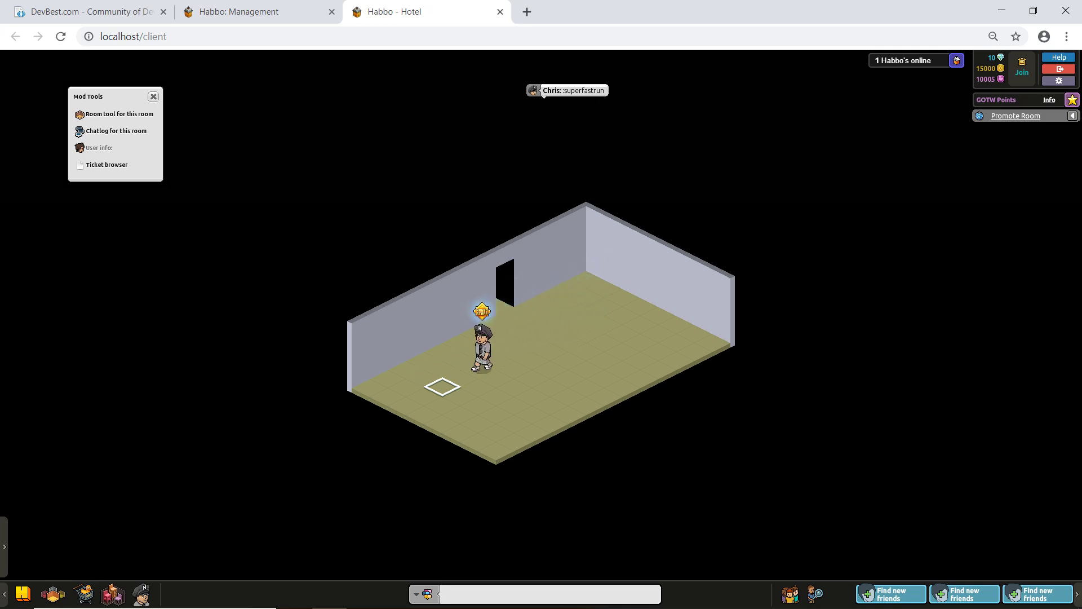
key("ctrl+1")
mouse_move(1076, 113)
left_mouse_down()
mouse_move(1076, 248)
mouse_move(1076, 113)
left_mouse_up()
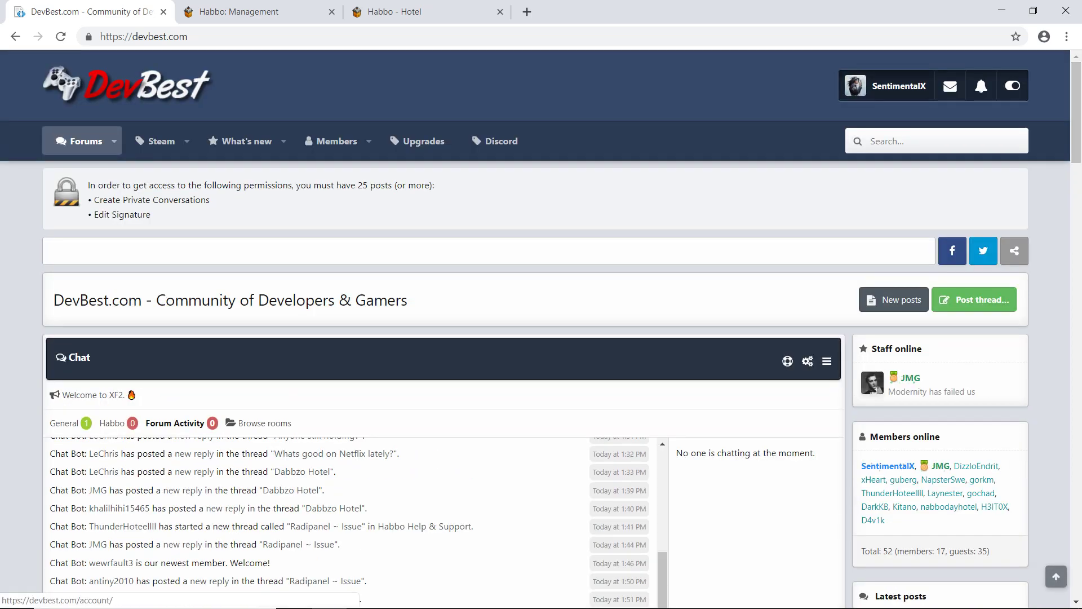
Step: View your DevBest member profile, then open the Habbo Retros subforum from the forum home
left_click(891, 85)
left_click(908, 112)
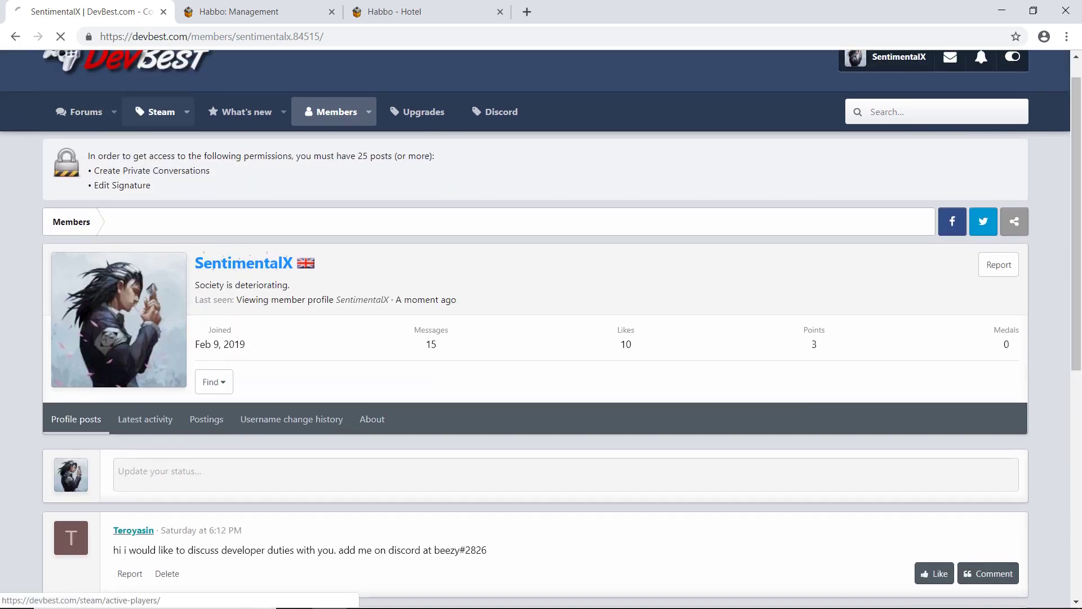
left_click(79, 111)
scroll(542, 349, "down", 15)
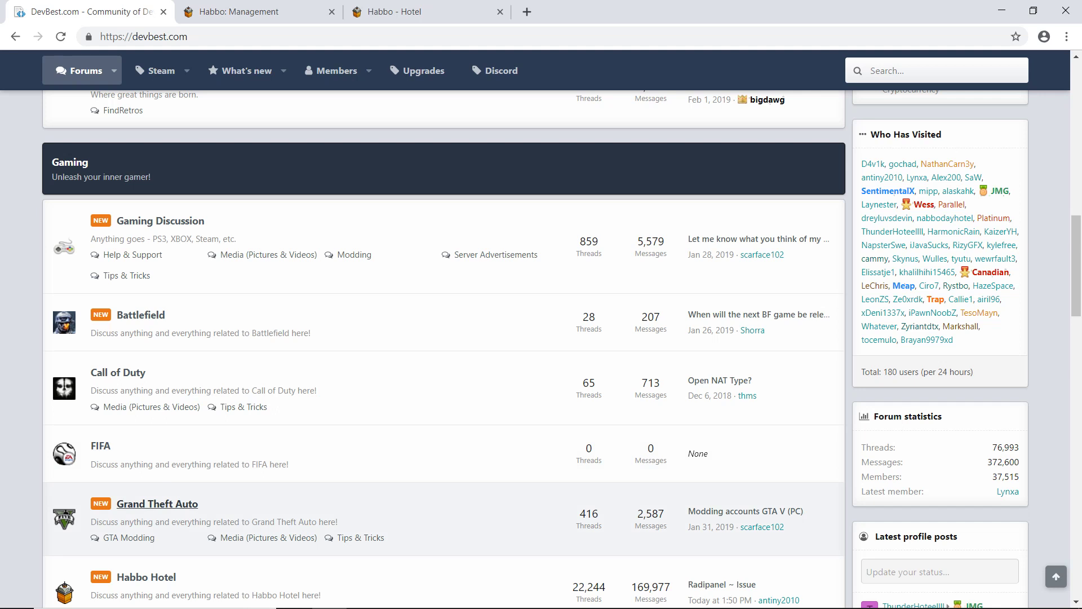
scroll(169, 581, "down", 1)
scroll(147, 389, "down", 2)
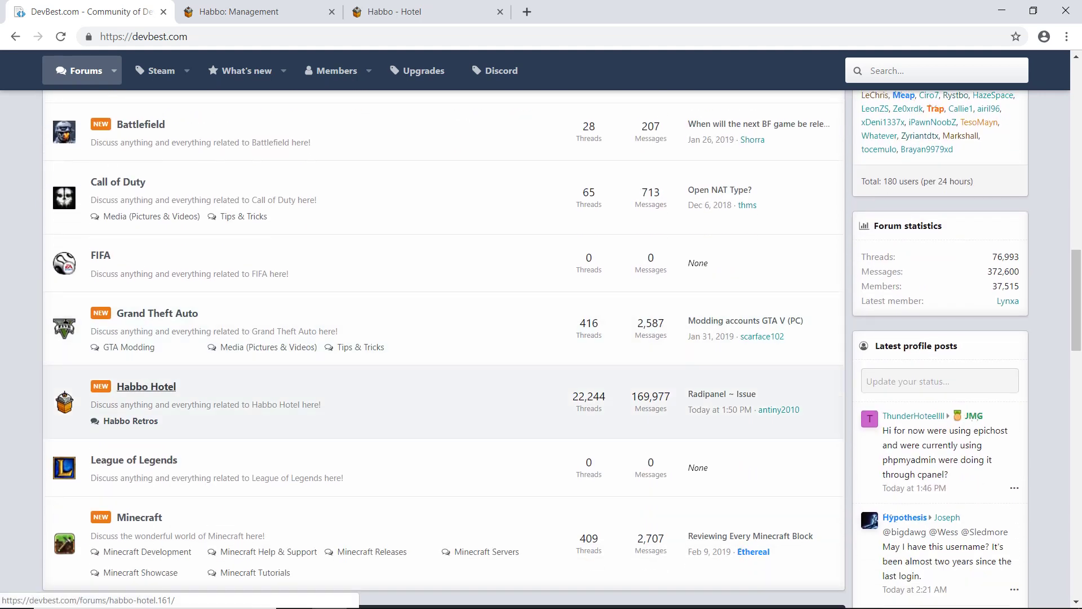
left_click(131, 421)
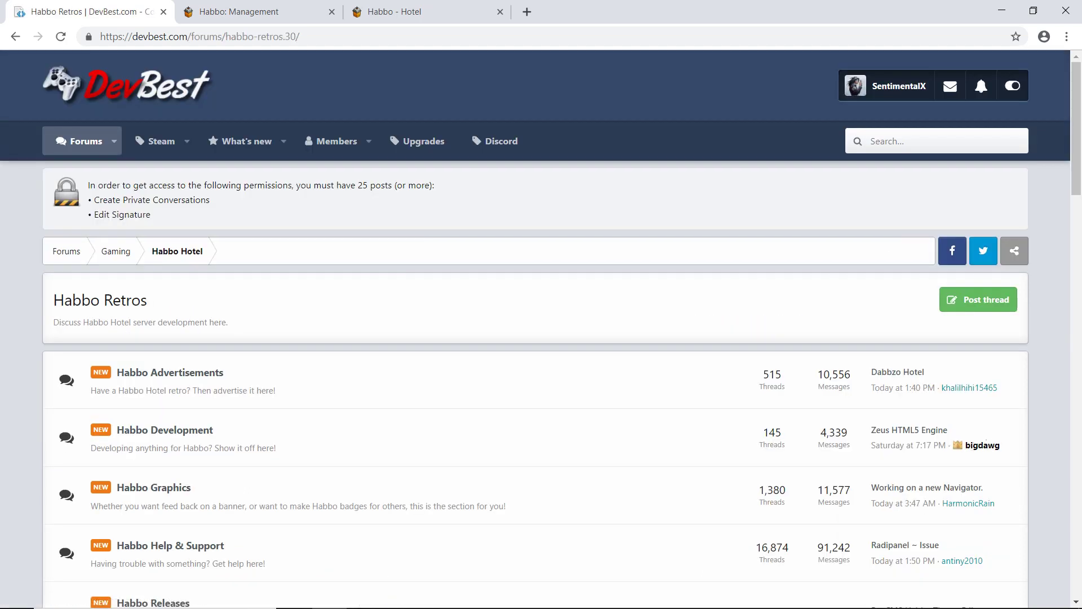
Step: Open the Habbo Tutorials forum and browse its threads
scroll(541, 338, "down", 3)
scroll(541, 338, "down", 3)
scroll(541, 338, "up", 3)
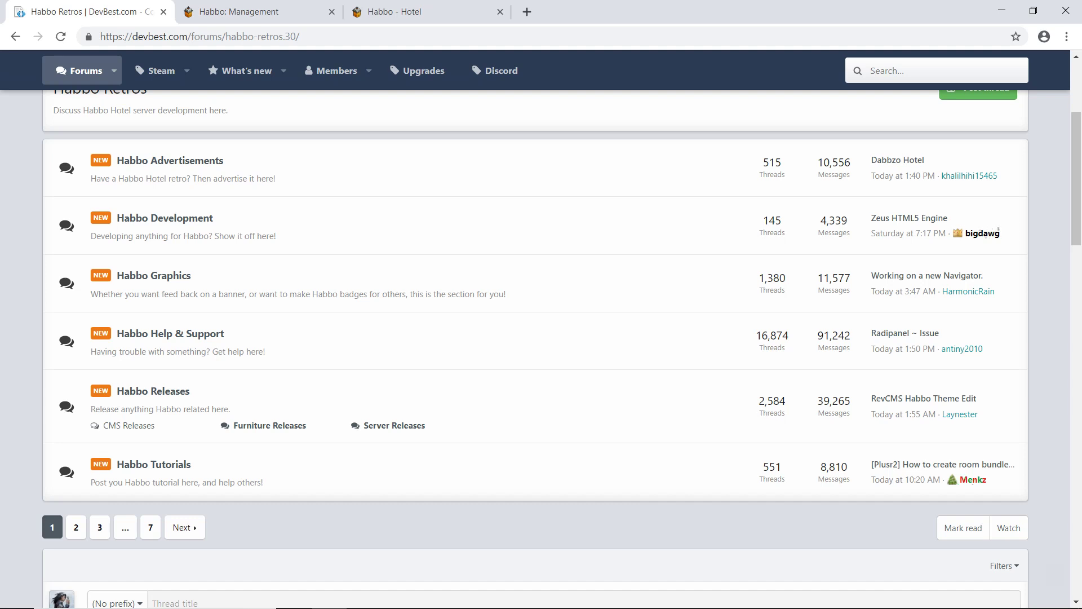
scroll(541, 338, "down", 2)
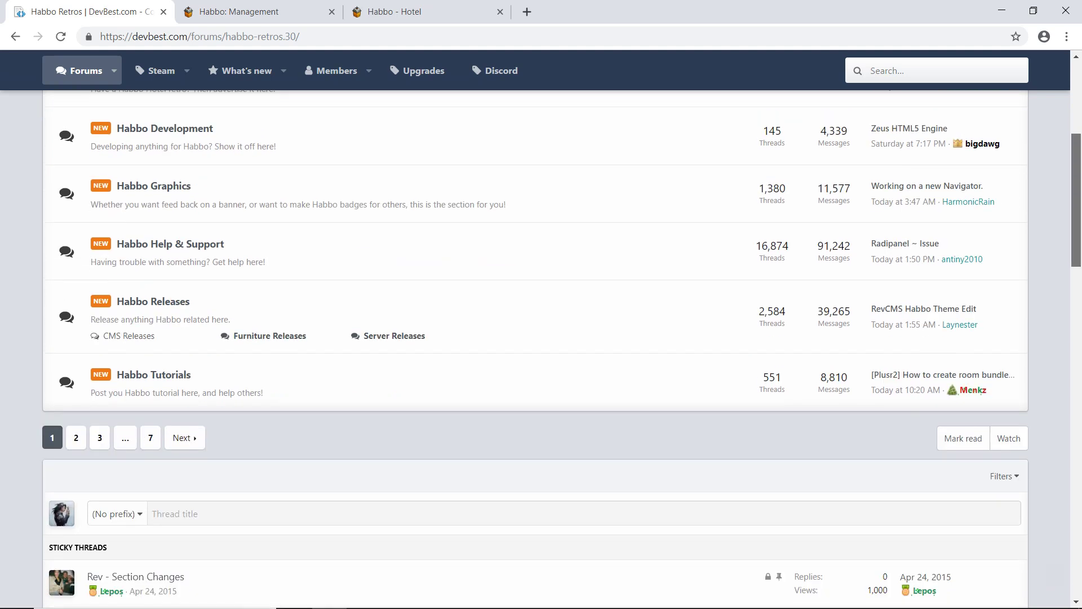
scroll(542, 339, "up", 1)
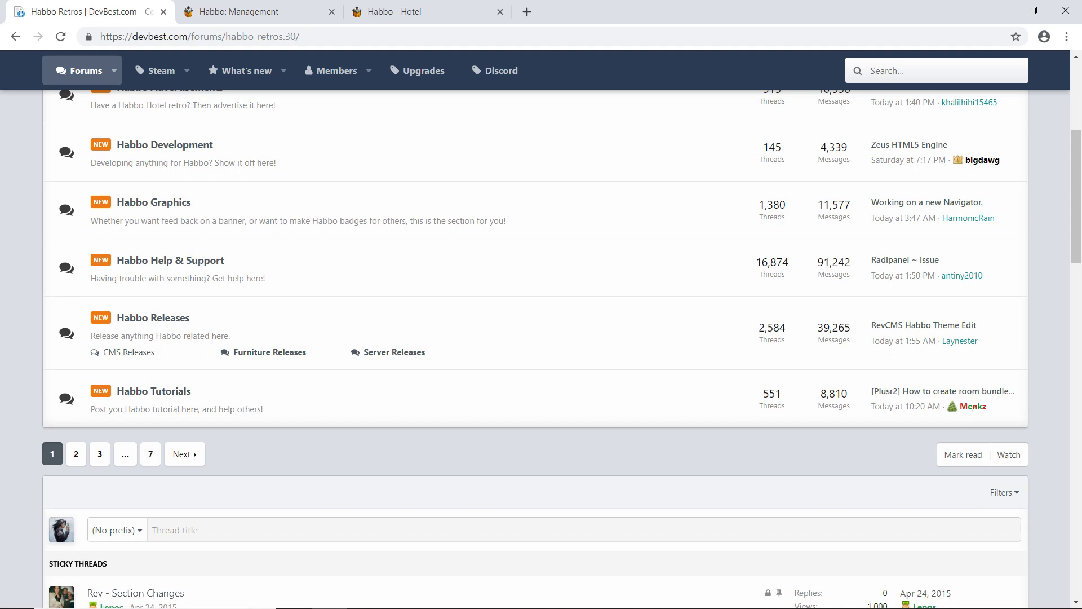
left_click(154, 390)
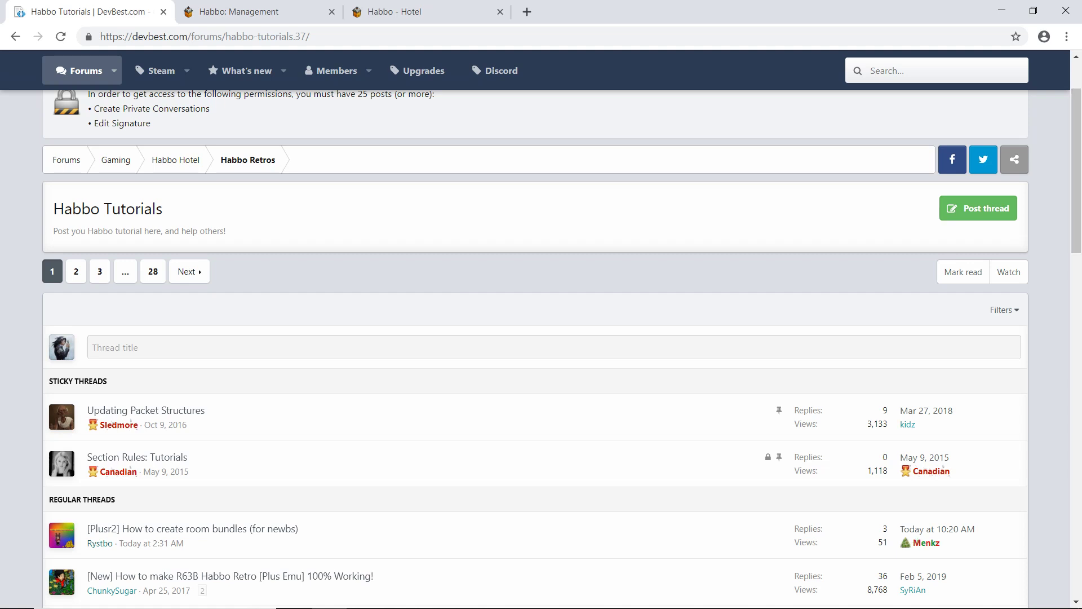
scroll(556, 348, "down", 2)
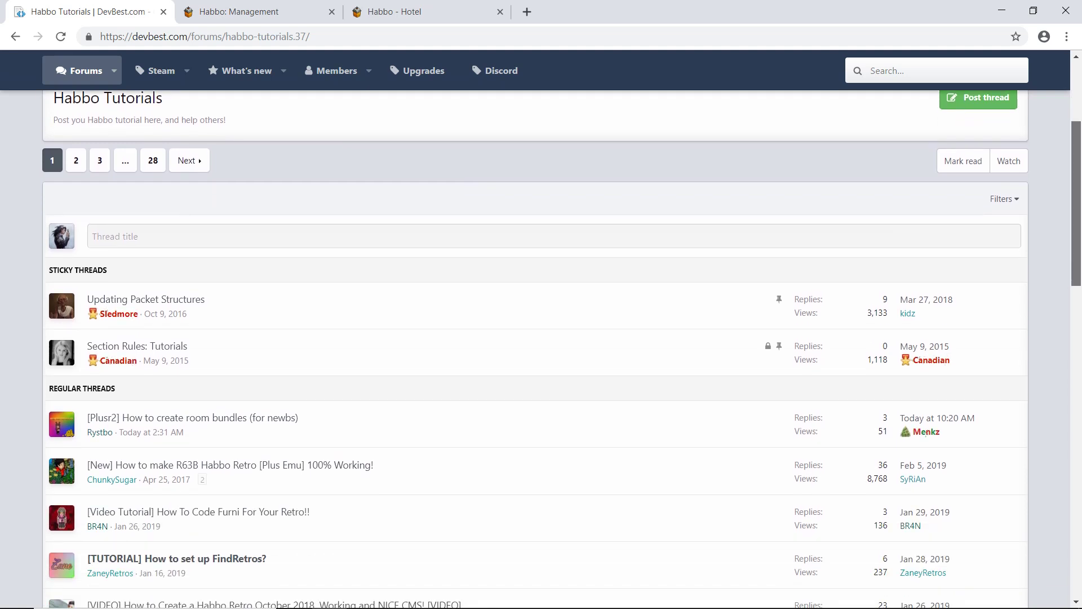
scroll(556, 348, "up", 3)
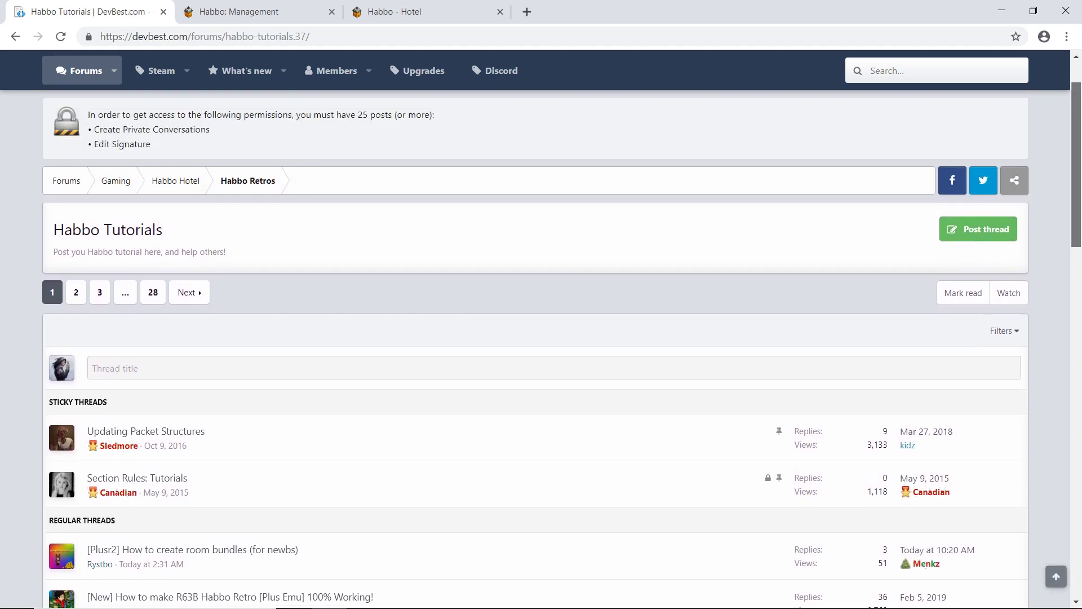
scroll(556, 348, "up", 1)
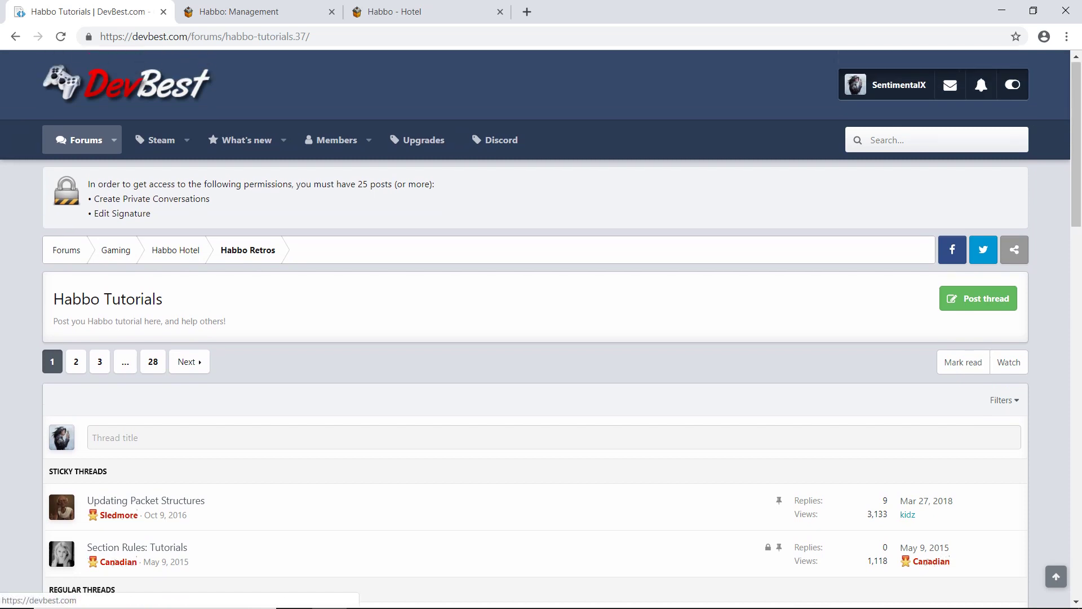
Step: Back in the Habbo Hotel tab, walk the avatar, send 'o/' in chat, and switch to Bandicam
left_click(406, 12)
left_click(532, 432)
type("o/")
key("Return")
key("alt+Tab")
key("alt+Tab")
key("alt+Tab")
key("alt+Tab")
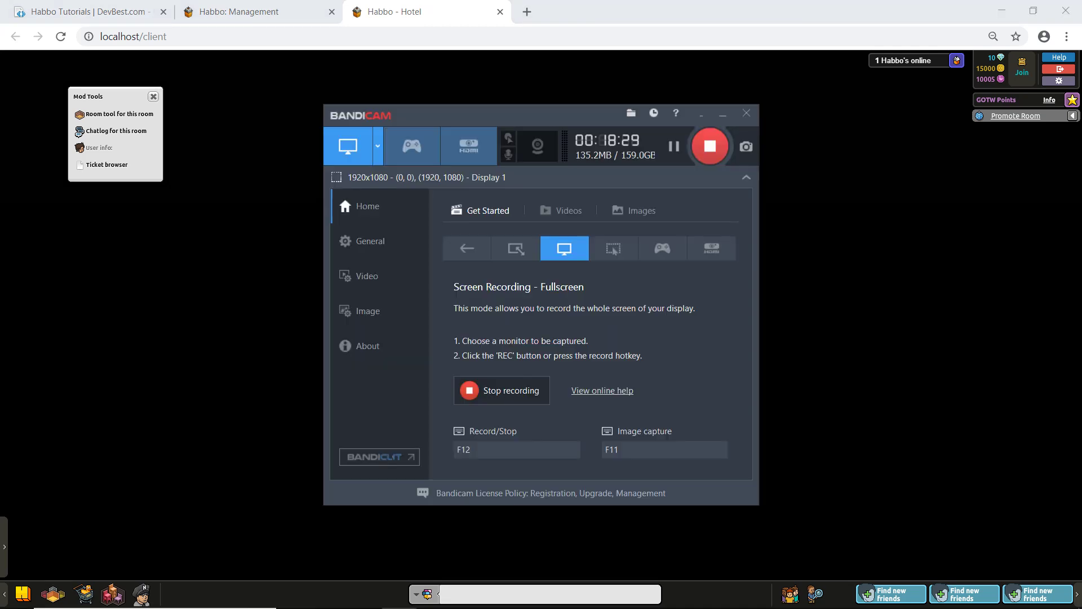